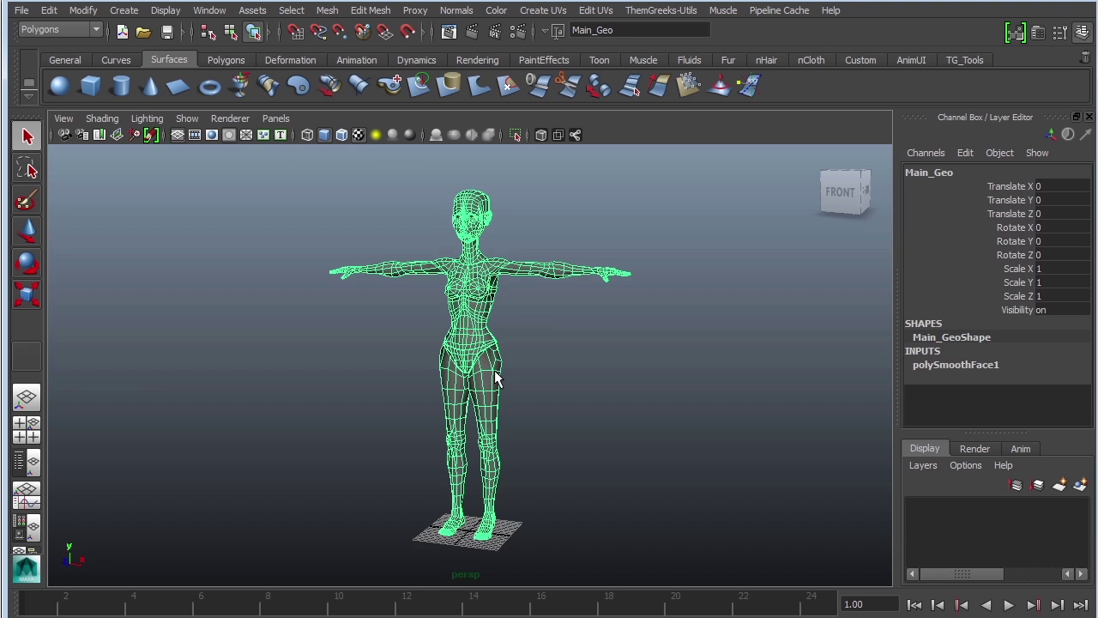
Examine the lights around the full character, selecting rimlight2 to identify its position behind the figure.
{"action": "left_click", "coordinate": [603, 396]}
{"action": "right_click_drag", "start_coordinate": [562, 317], "coordinate": [621, 326], "text": "alt"}
{"action": "left_click_drag", "start_coordinate": [621, 326], "coordinate": [457, 332], "text": "alt"}
{"action": "left_click_drag", "start_coordinate": [679, 412], "coordinate": [583, 372], "text": "alt"}
{"action": "right_click_drag", "start_coordinate": [584, 372], "coordinate": [571, 326], "text": "alt"}
{"action": "left_click_drag", "start_coordinate": [571, 326], "coordinate": [599, 395], "text": "alt"}
{"action": "left_click", "coordinate": [549, 228]}
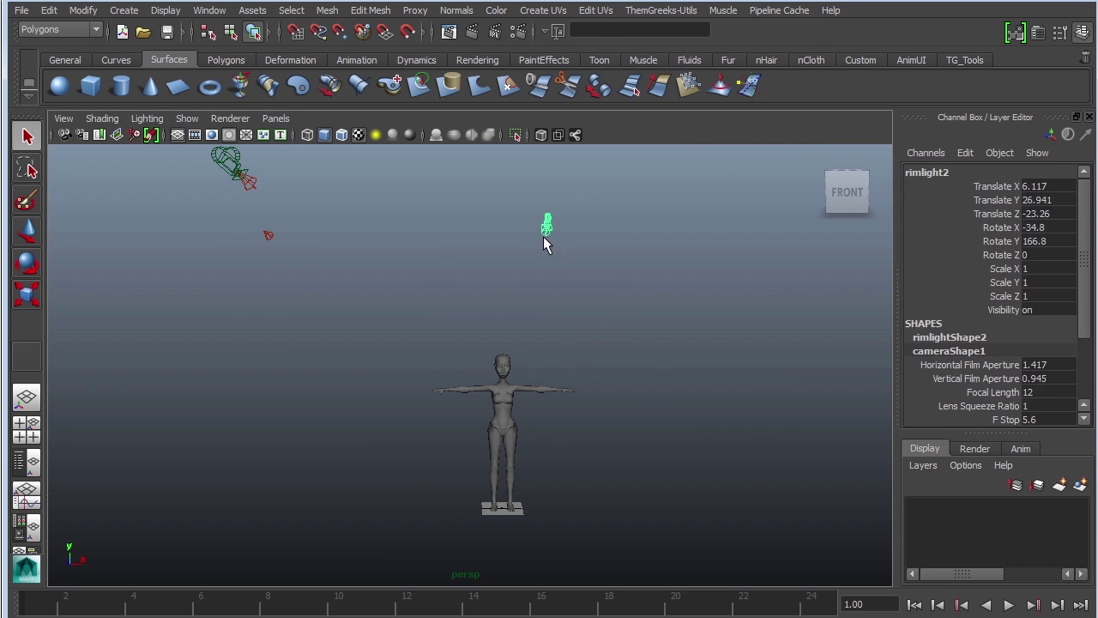
{"action": "left_click_drag", "start_coordinate": [766, 299], "coordinate": [589, 368], "text": "alt"}
{"action": "left_click_drag", "start_coordinate": [486, 400], "coordinate": [533, 335], "text": "alt"}
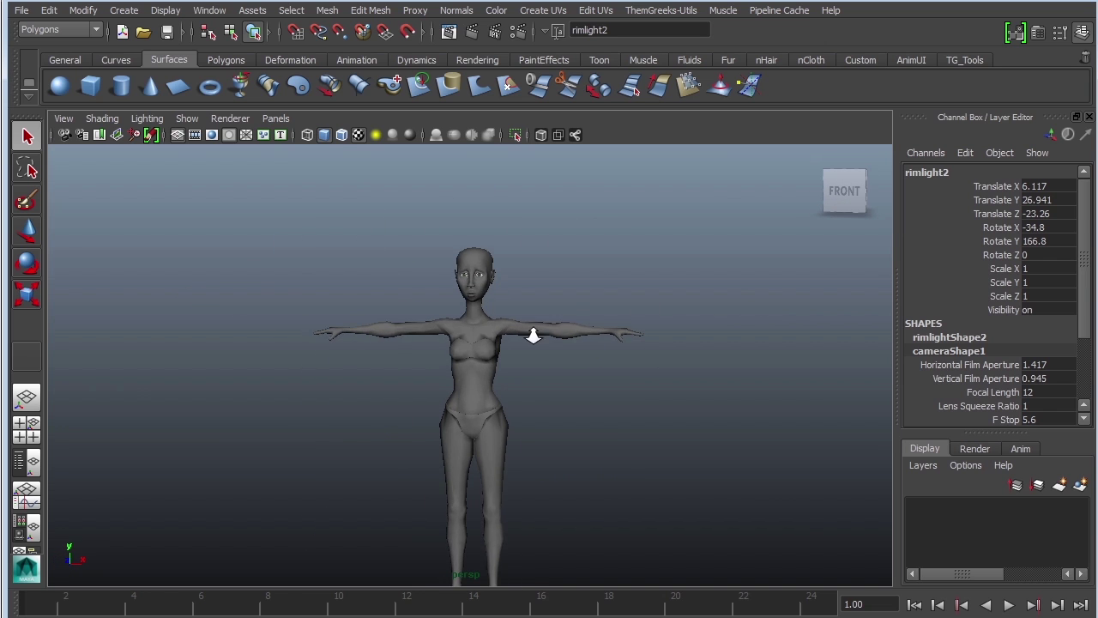
{"action": "scroll", "coordinate": [574, 249], "scroll_direction": "up", "scroll_amount": 6}
{"action": "middle_click_drag", "start_coordinate": [708, 443], "coordinate": [641, 446], "text": "alt"}
{"action": "middle_click_drag", "start_coordinate": [797, 421], "coordinate": [640, 387], "text": "alt"}
{"action": "scroll", "coordinate": [640, 386], "scroll_direction": "down", "scroll_amount": 8}
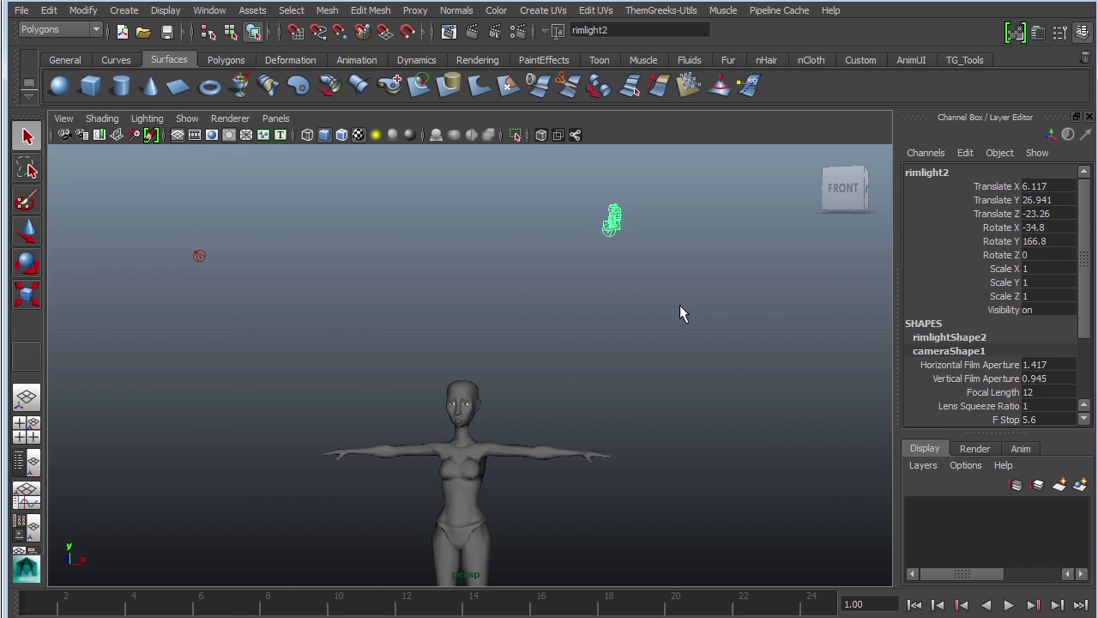
Select rimLight1 and KeyLight in turn and examine their placement around the character.
{"action": "left_click", "coordinate": [489, 351]}
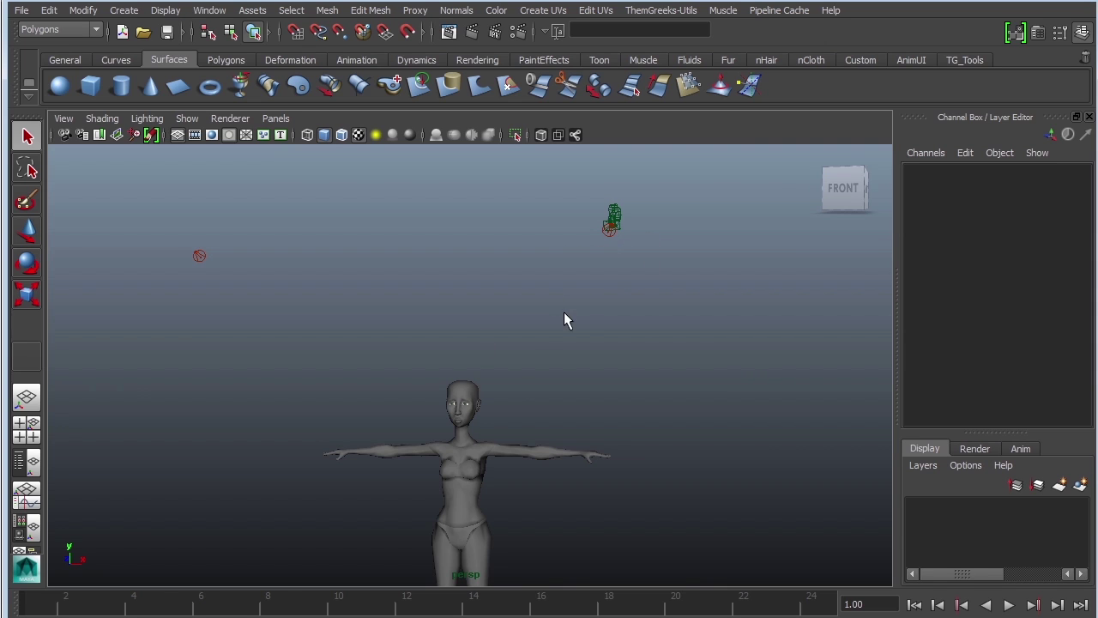
{"action": "left_click", "coordinate": [198, 258]}
{"action": "left_click_drag", "start_coordinate": [333, 371], "coordinate": [557, 454], "text": "alt"}
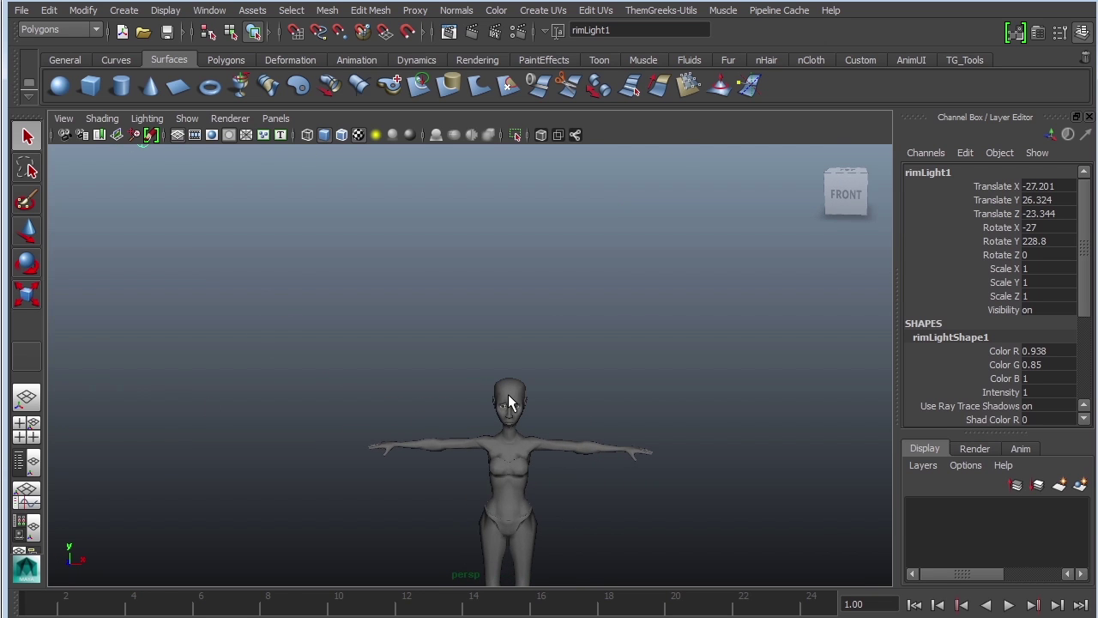
{"action": "scroll", "coordinate": [601, 386], "scroll_direction": "down", "scroll_amount": 5}
{"action": "left_click_drag", "start_coordinate": [595, 387], "coordinate": [519, 395], "text": "alt"}
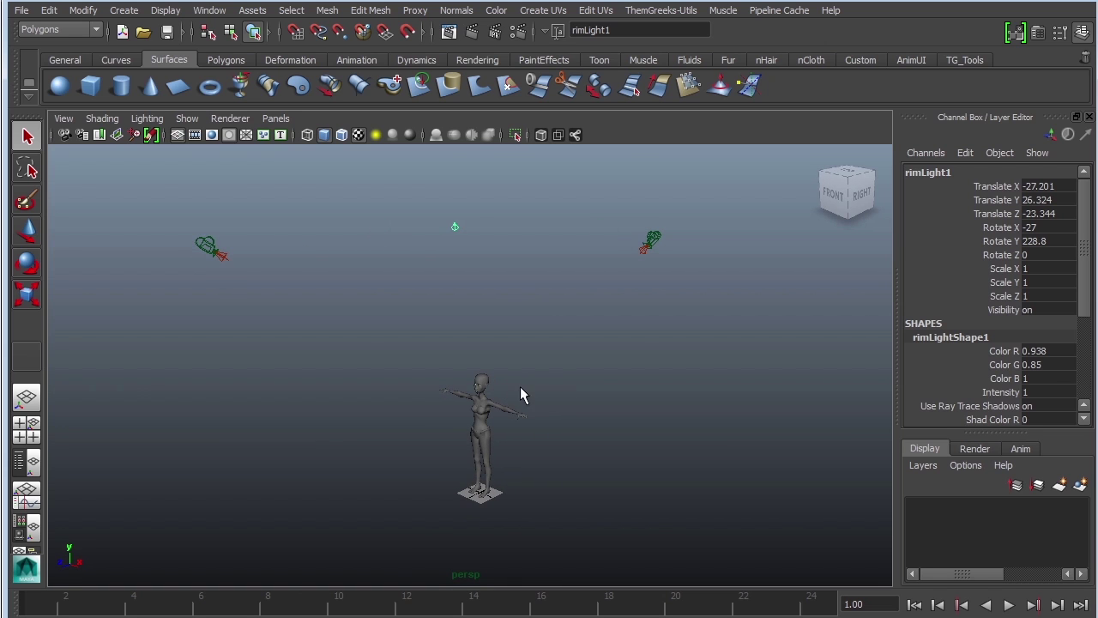
{"action": "left_click", "coordinate": [217, 255]}
{"action": "left_click_drag", "start_coordinate": [294, 372], "coordinate": [610, 409], "text": "alt"}
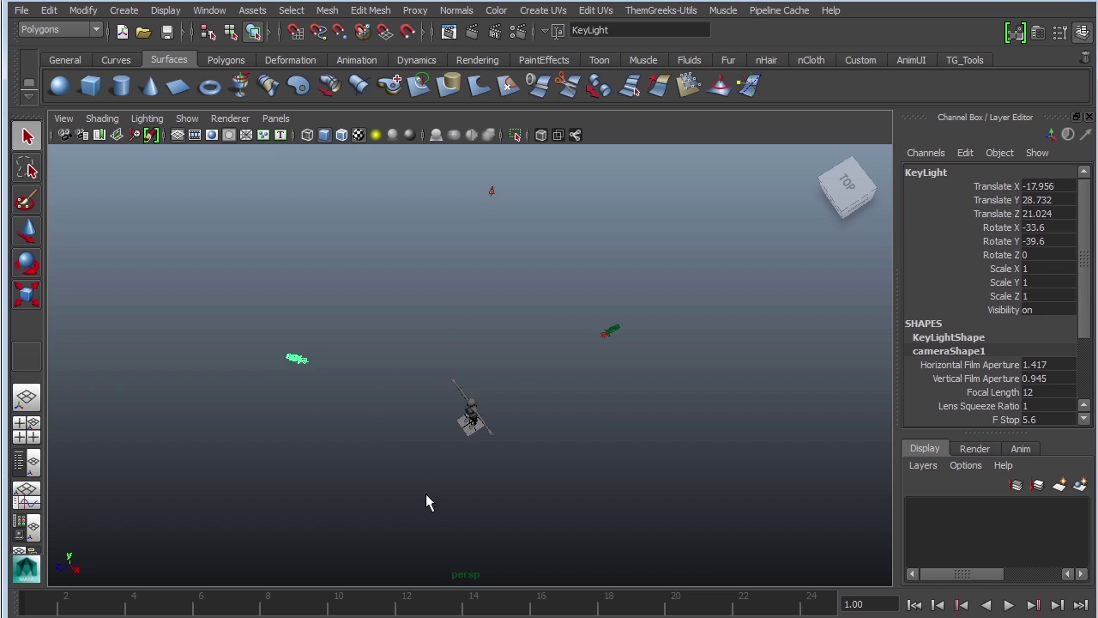
Frame the character's head from the front, render it with mental ray, and inspect the lighting on the untextured face.
{"action": "left_click_drag", "start_coordinate": [497, 409], "coordinate": [433, 378], "text": "alt"}
{"action": "scroll", "coordinate": [433, 378], "scroll_direction": "up", "scroll_amount": 10}
{"action": "left_click_drag", "start_coordinate": [548, 431], "coordinate": [592, 311], "text": "alt"}
{"action": "right_click_drag", "start_coordinate": [593, 312], "coordinate": [676, 423], "text": "alt"}
{"action": "left_click", "coordinate": [472, 32]}
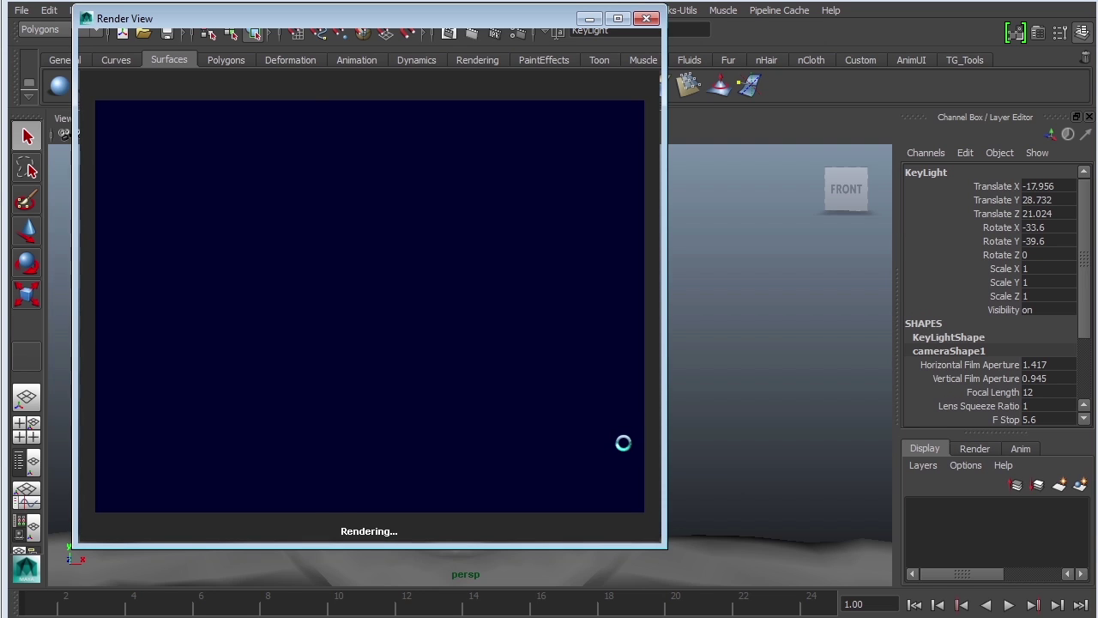
{"action": "scroll", "coordinate": [458, 361], "scroll_direction": "up", "scroll_amount": 4}
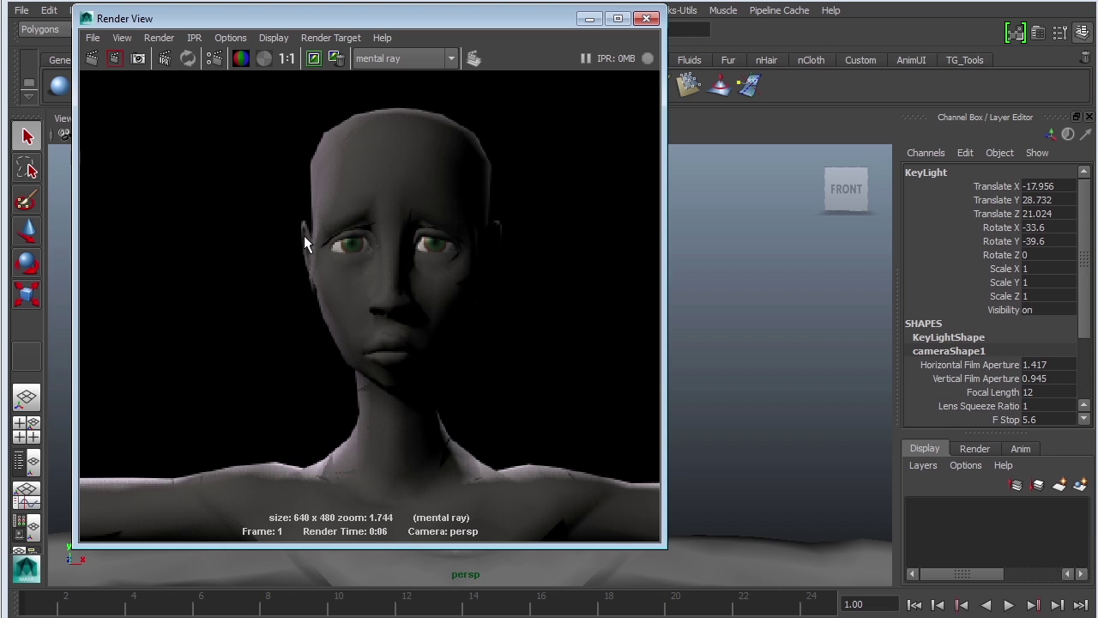
{"action": "scroll", "coordinate": [381, 259], "scroll_direction": "down", "scroll_amount": 3}
{"action": "left_click", "coordinate": [589, 18]}
Assign a new Lambert material to the Main_Geo body mesh.
{"action": "left_click", "coordinate": [547, 350]}
{"action": "right_click_drag", "start_coordinate": [485, 259], "coordinate": [521, 582]}
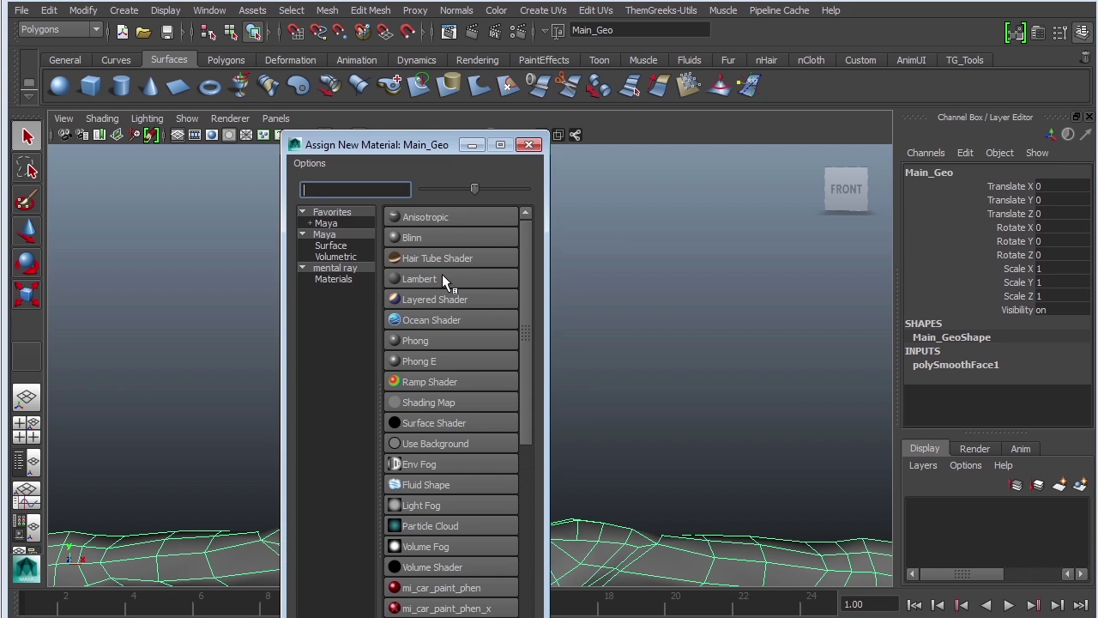
{"action": "left_click", "coordinate": [441, 278]}
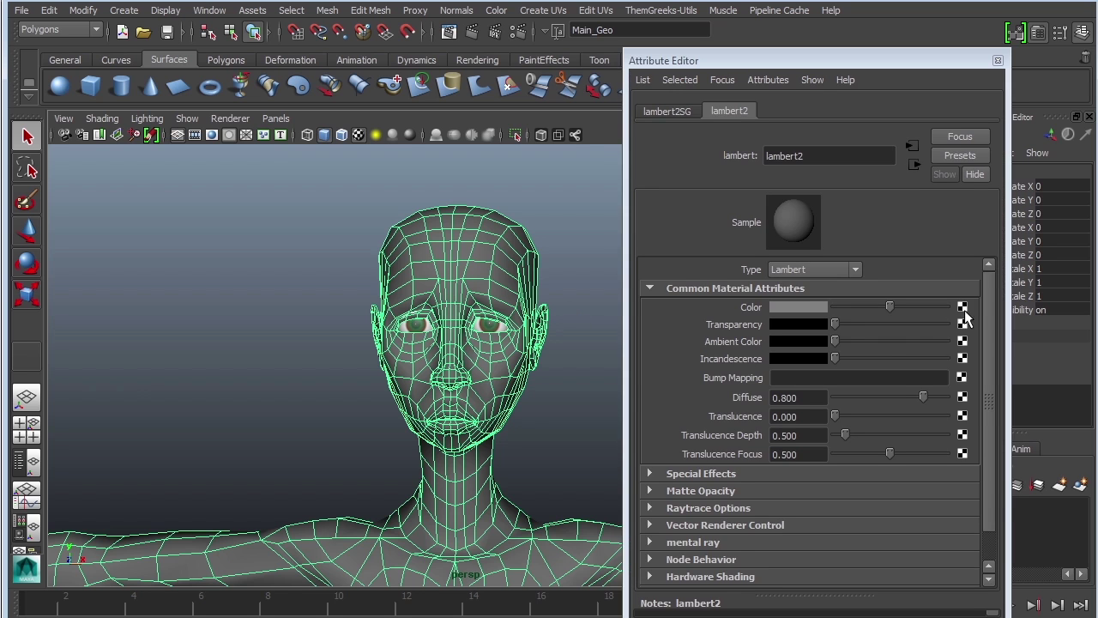
Map the Lambert material's color to a file texture using WholeBody_Skin_PrimaryColorMap.tif.
{"action": "left_click", "coordinate": [826, 331]}
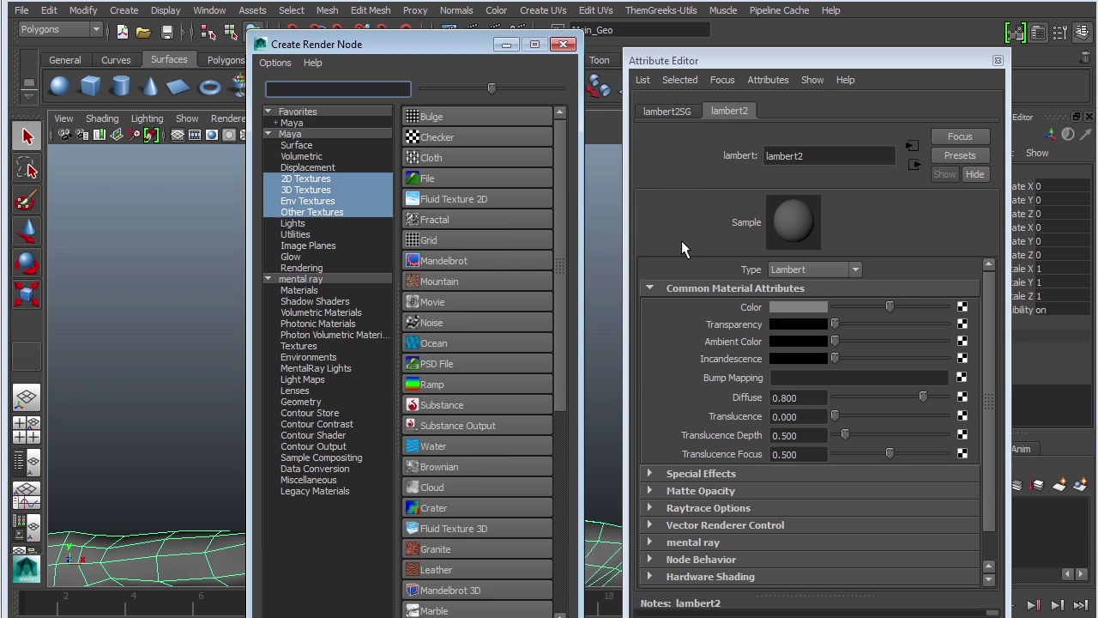
{"action": "left_click", "coordinate": [477, 179]}
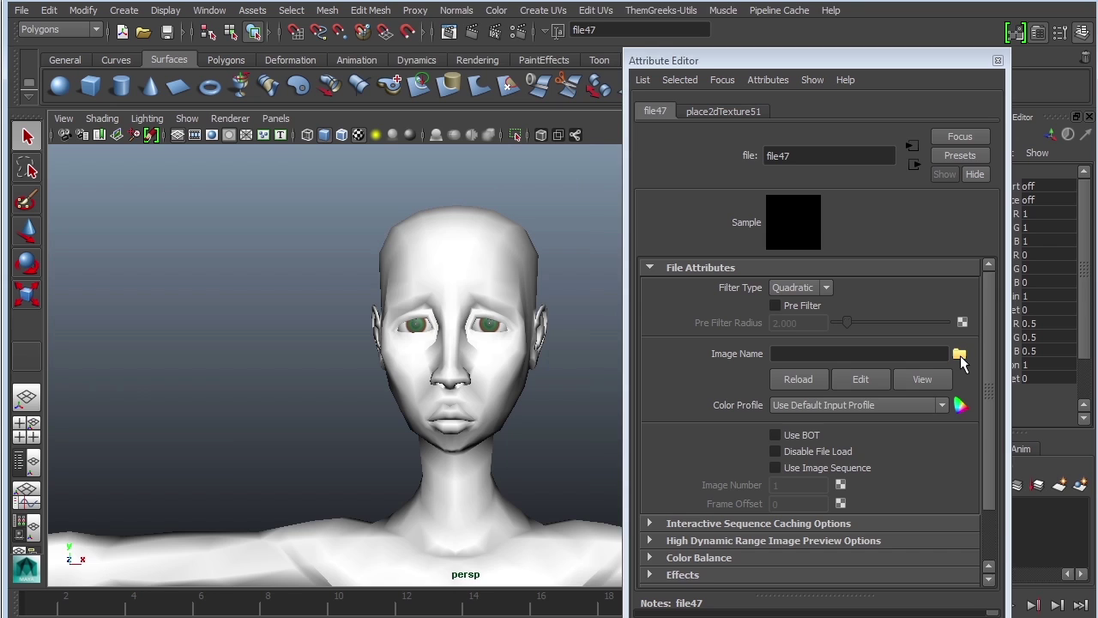
{"action": "left_click", "coordinate": [958, 353]}
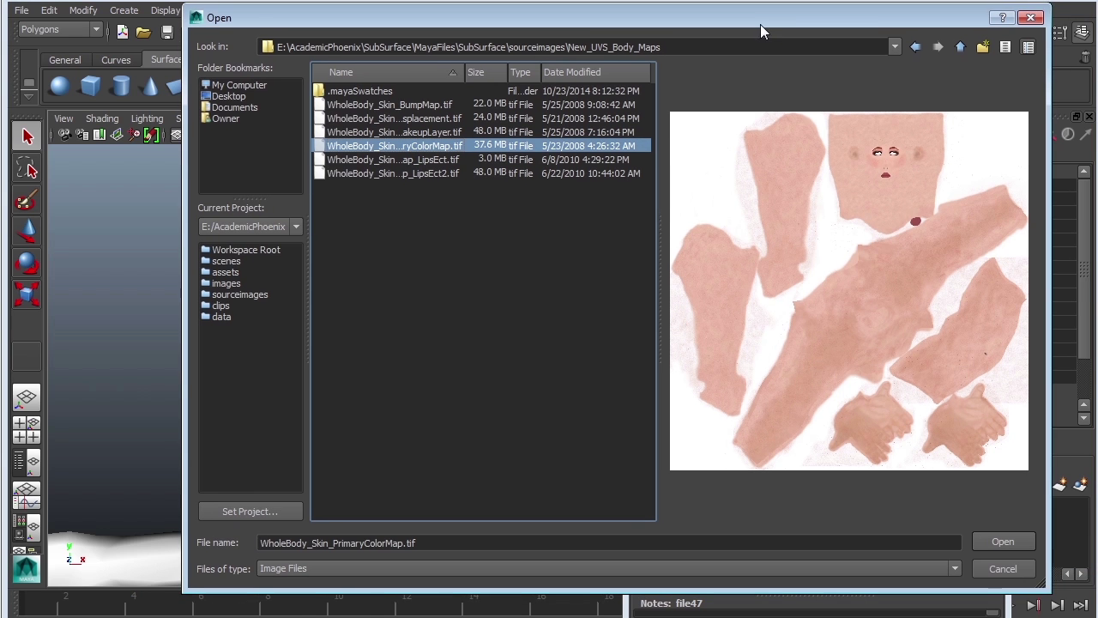
{"action": "left_click", "coordinate": [1004, 542]}
{"action": "left_click", "coordinate": [996, 54]}
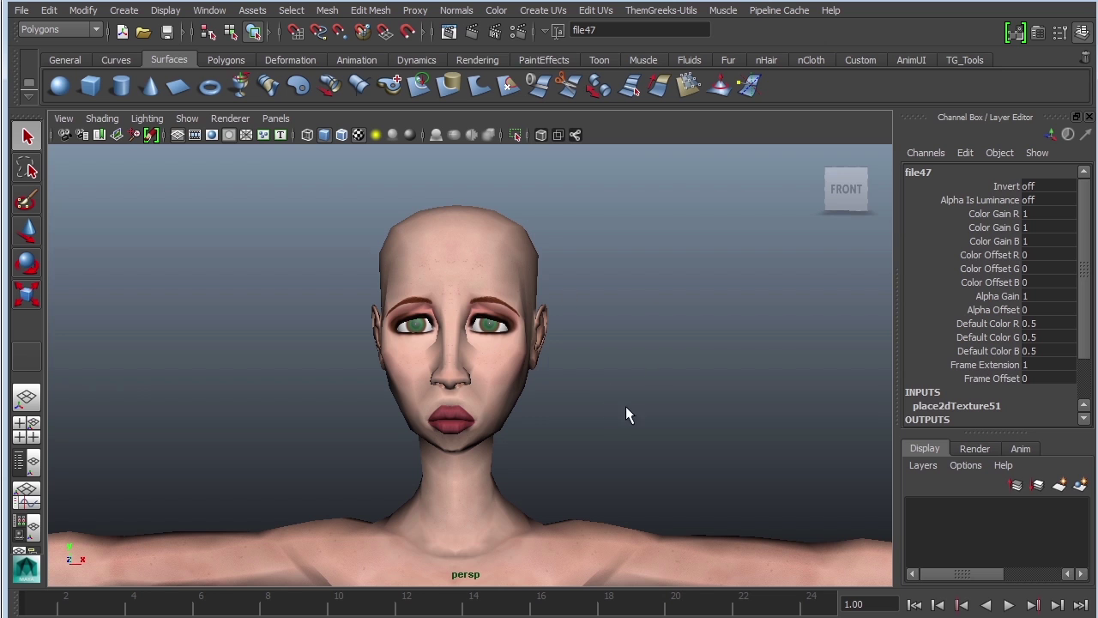
Render a close three-quarter view of the textured head and inspect the result.
{"action": "left_click_drag", "start_coordinate": [497, 403], "coordinate": [605, 404], "text": "alt"}
{"action": "right_click_drag", "start_coordinate": [605, 404], "coordinate": [726, 398], "text": "alt"}
{"action": "mouse_move", "coordinate": [726, 397]}
{"action": "left_mouse_down", "text": "alt"}
{"action": "mouse_move", "coordinate": [755, 397]}
{"action": "mouse_move", "coordinate": [742, 422]}
{"action": "mouse_move", "coordinate": [735, 406]}
{"action": "left_mouse_up", "text": "alt"}
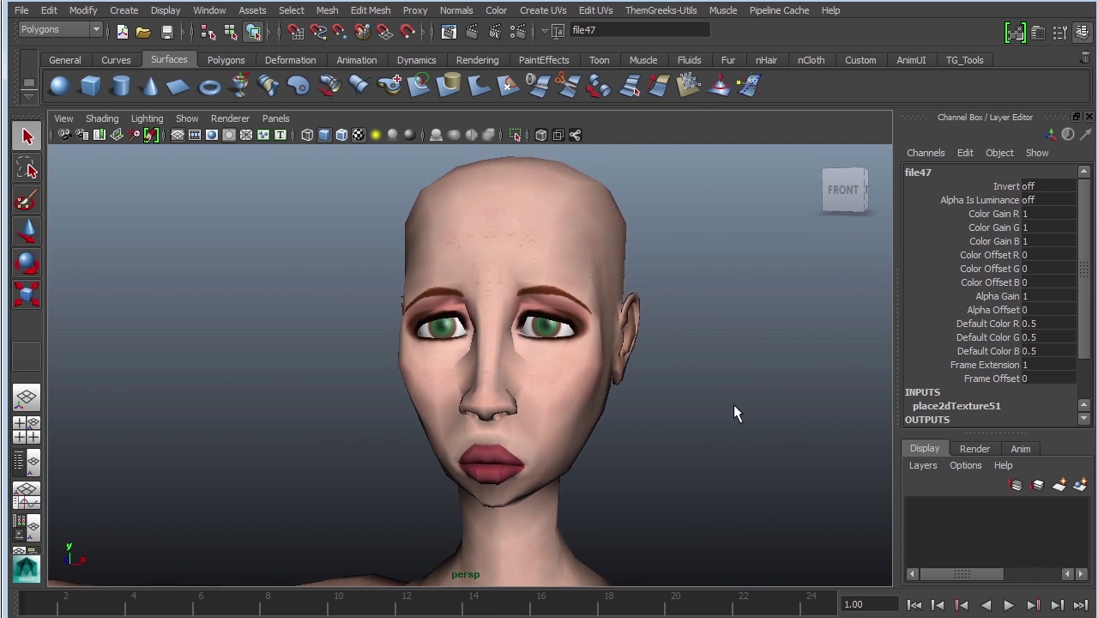
{"action": "left_click", "coordinate": [471, 30]}
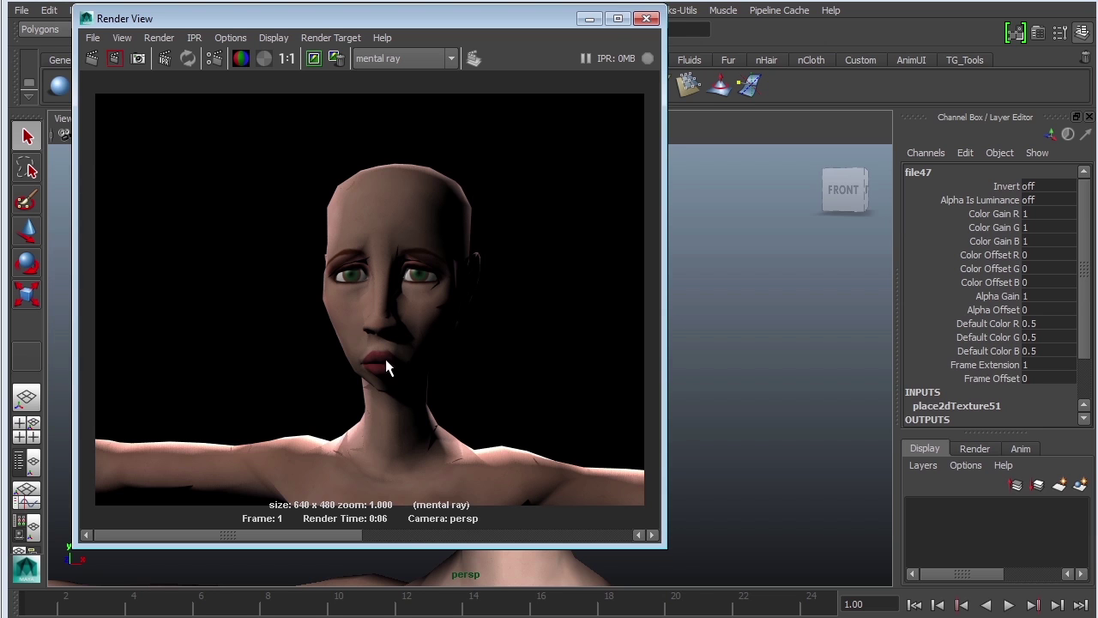
{"action": "left_click", "coordinate": [589, 19]}
Select the Main_Geo body mesh and turn on its smooth mesh preview.
{"action": "left_click_drag", "start_coordinate": [520, 412], "coordinate": [632, 368], "text": "alt"}
{"action": "scroll", "coordinate": [565, 348], "scroll_direction": "up", "scroll_amount": 2}
{"action": "left_click", "coordinate": [566, 348]}
{"action": "scroll", "coordinate": [603, 357], "scroll_direction": "down", "scroll_amount": 1}
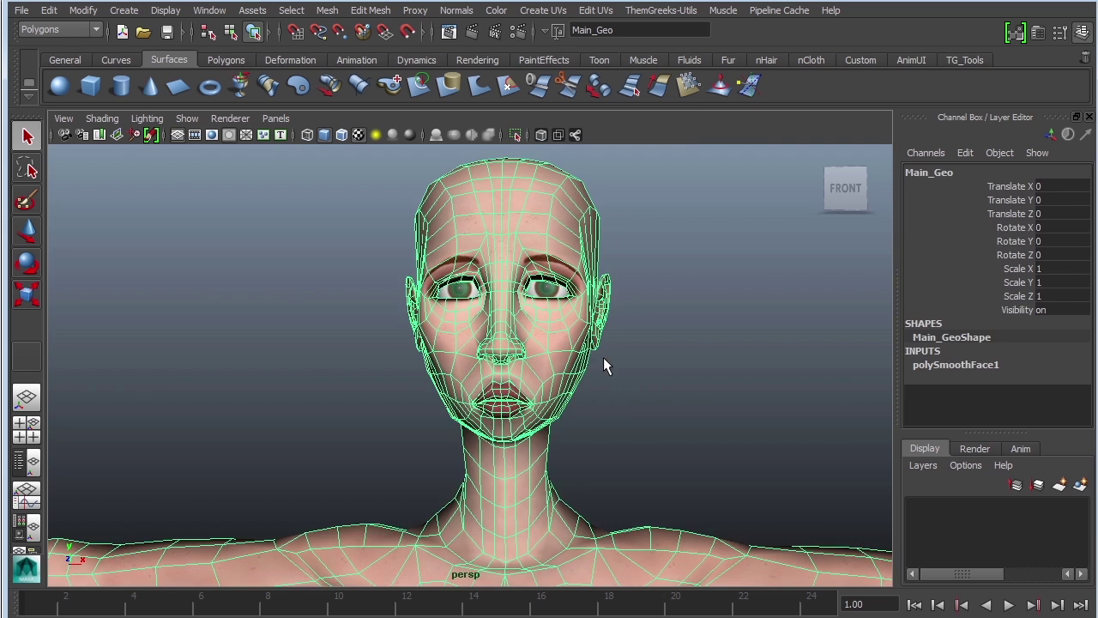
{"action": "scroll", "coordinate": [675, 380], "scroll_direction": "down", "scroll_amount": 1}
{"action": "left_click_drag", "start_coordinate": [635, 384], "coordinate": [662, 374], "text": "alt"}
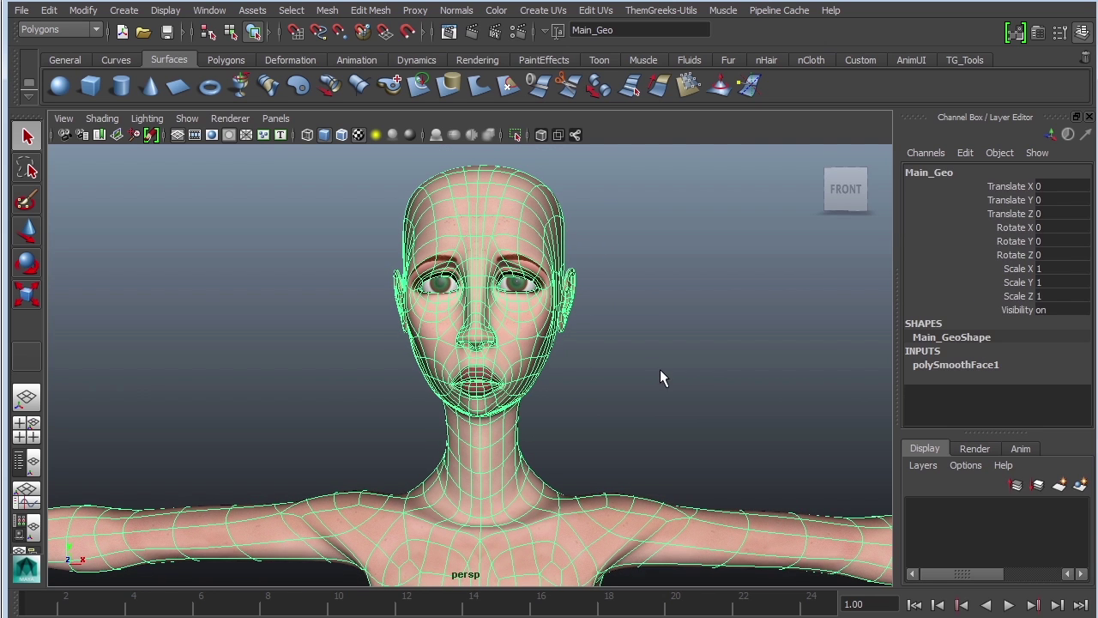
Deselect the mesh and render the smoothed, textured character from the front.
{"action": "left_click", "coordinate": [719, 345]}
{"action": "left_click_drag", "start_coordinate": [632, 291], "coordinate": [642, 287], "text": "alt"}
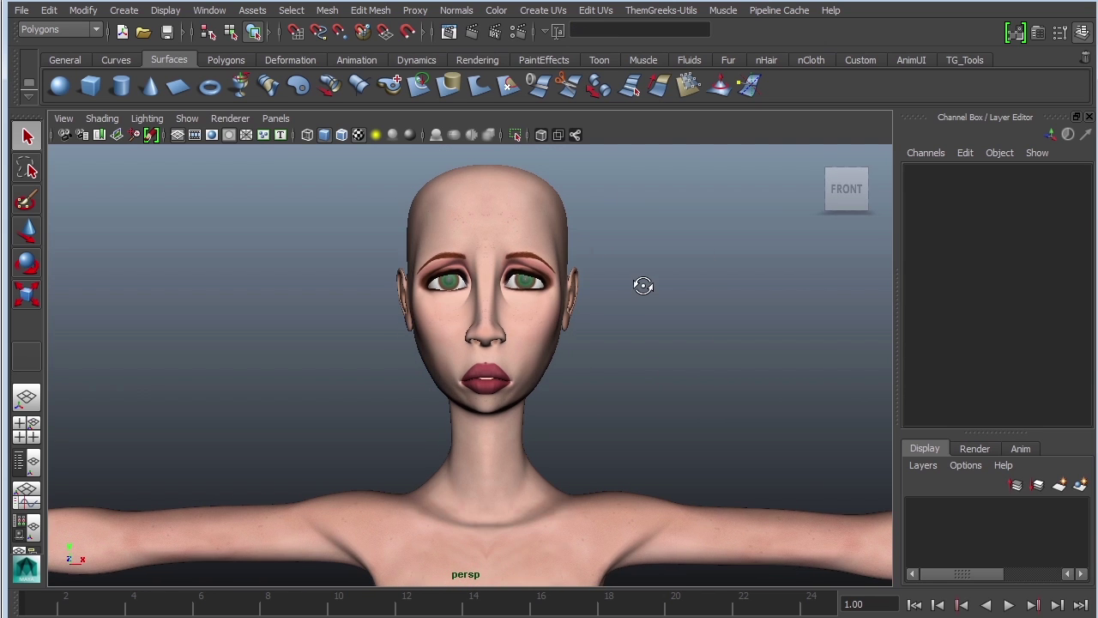
{"action": "left_click", "coordinate": [471, 31]}
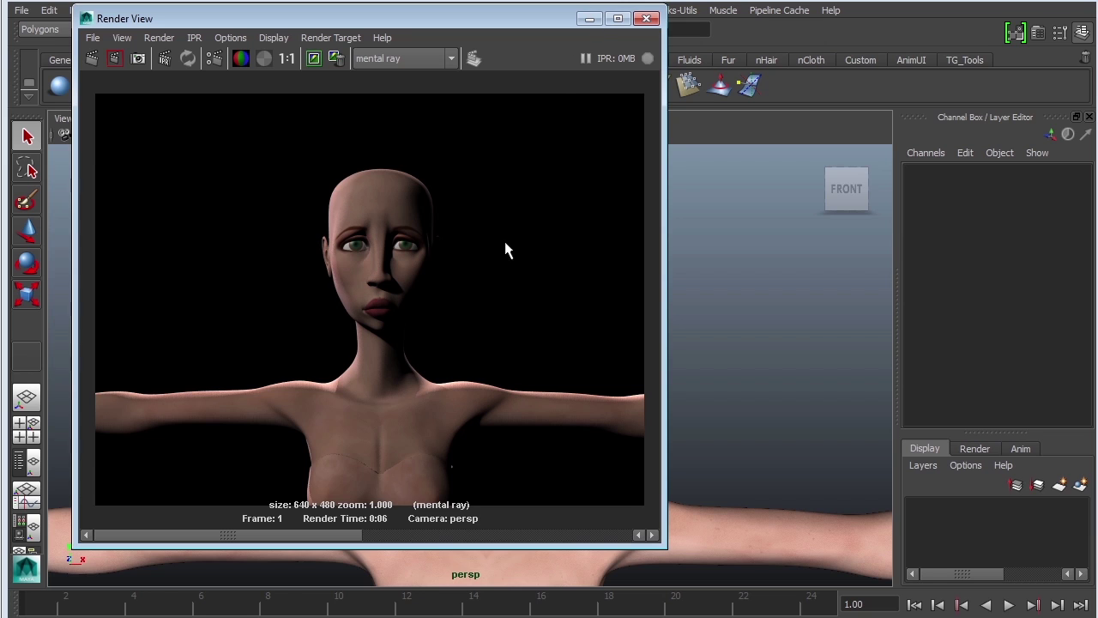
{"action": "left_click", "coordinate": [589, 18]}
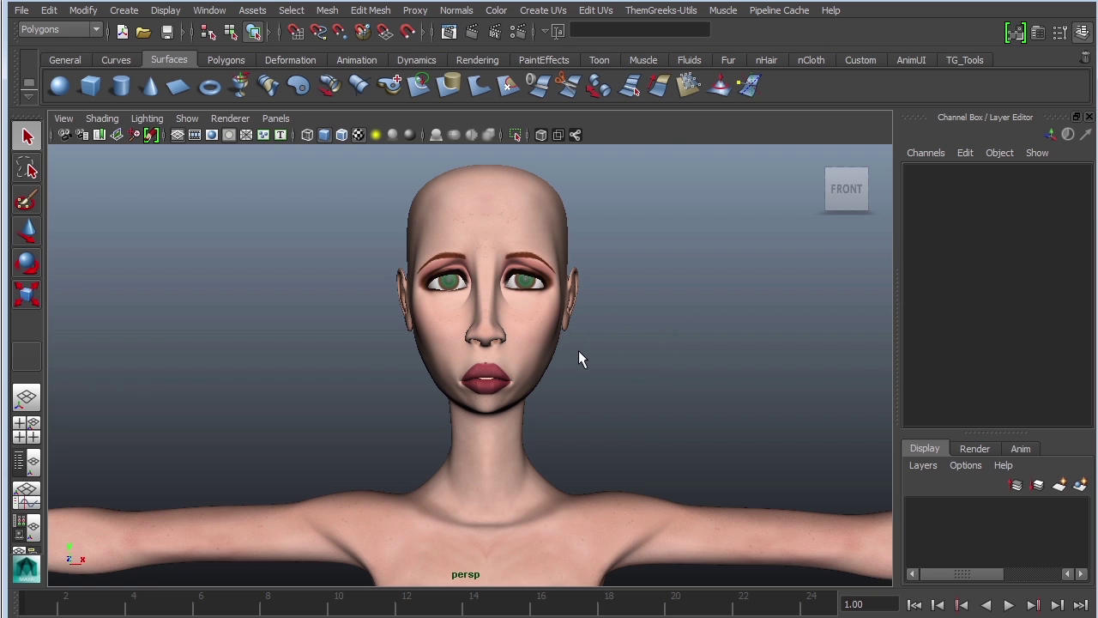
Select the body mesh and open the Hypershade.
{"action": "left_click", "coordinate": [558, 326]}
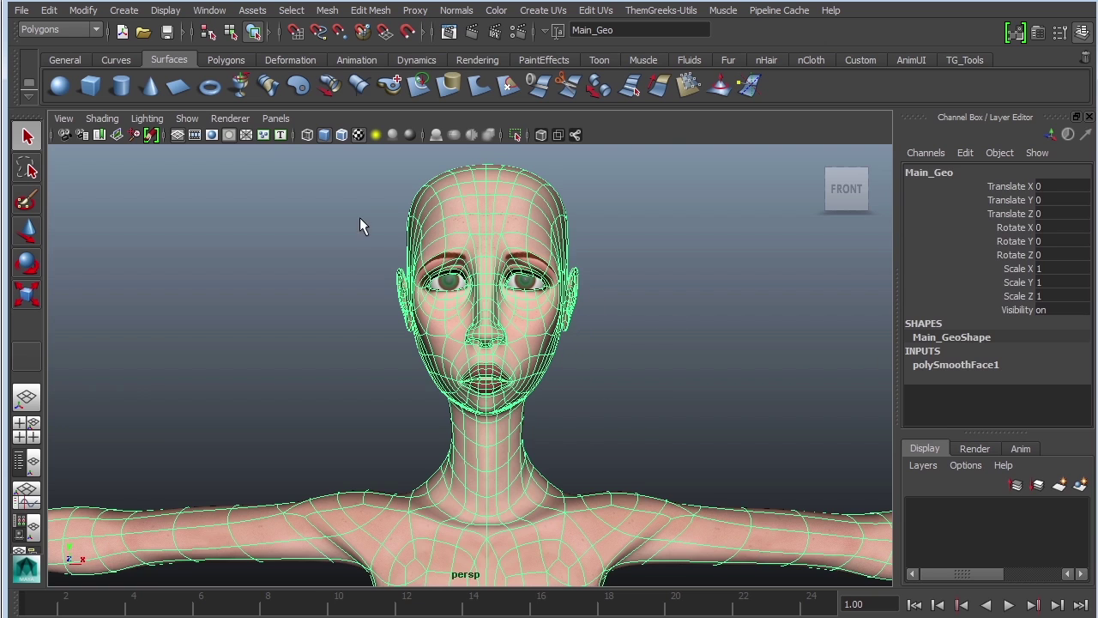
{"action": "left_click", "coordinate": [210, 11]}
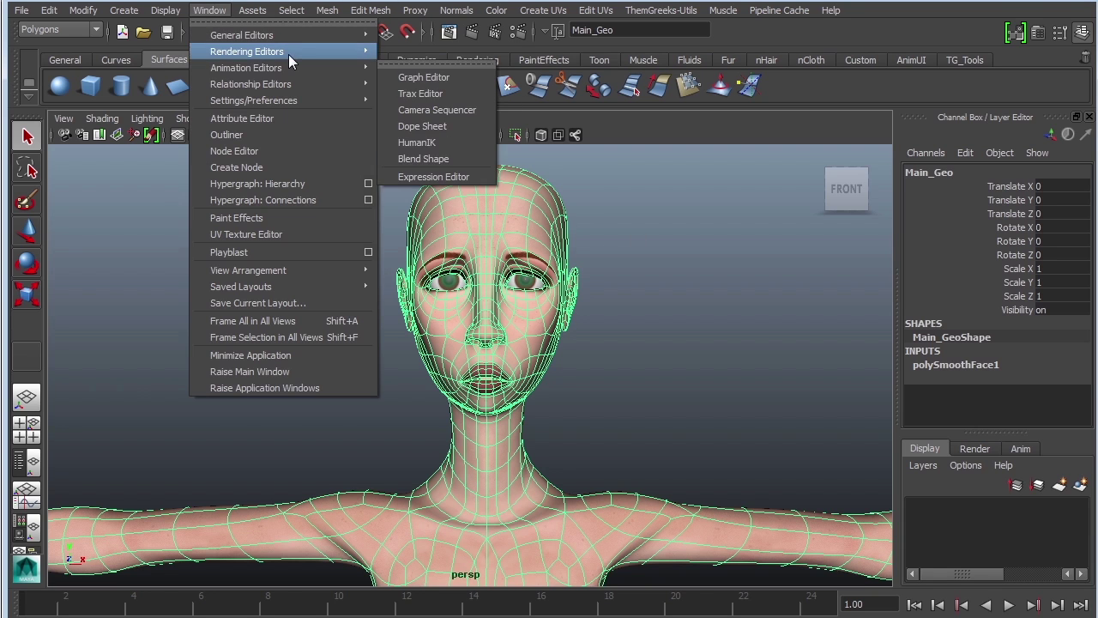
{"action": "mouse_move", "coordinate": [377, 54]}
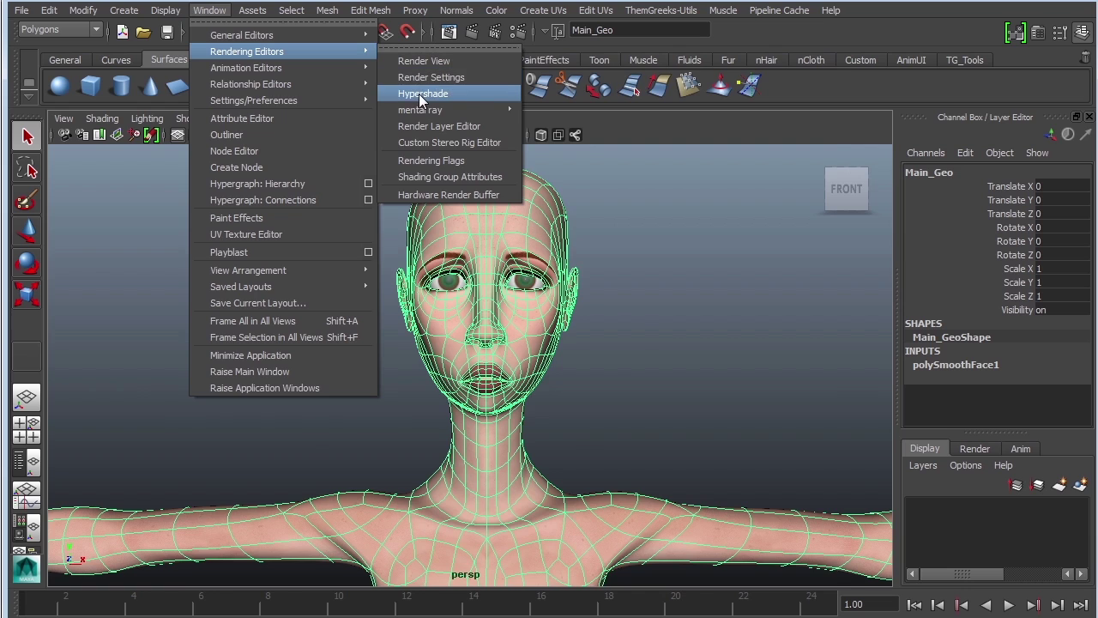
{"action": "left_click", "coordinate": [419, 93]}
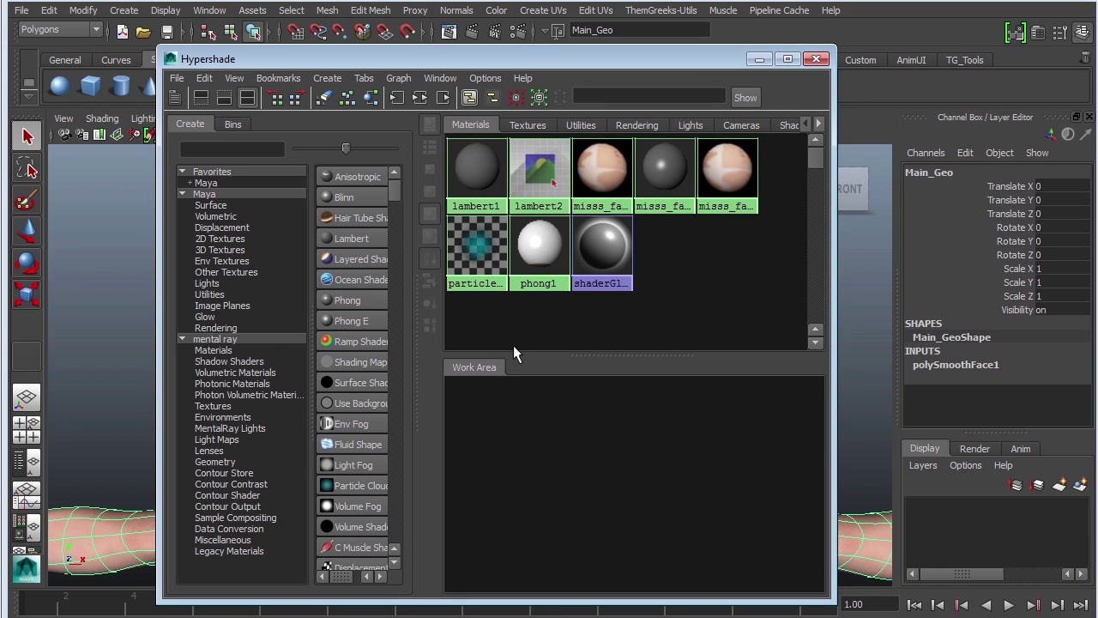
Create a mental ray misss_fast_skin_maya material with a new lightmap.
{"action": "left_click", "coordinate": [209, 340]}
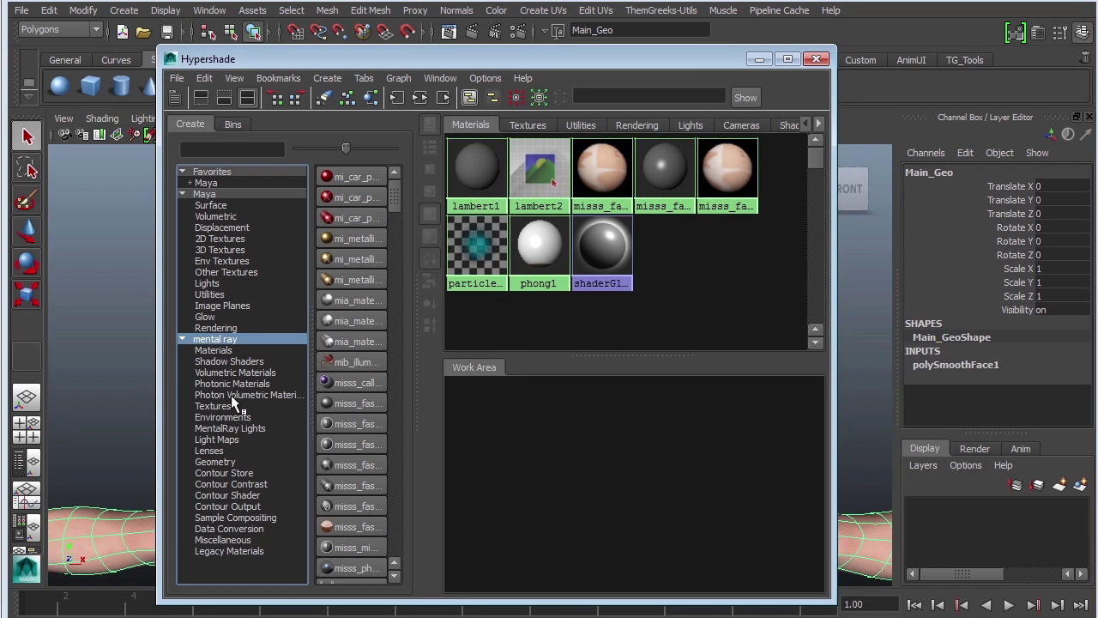
{"action": "left_click_drag", "start_coordinate": [421, 292], "coordinate": [518, 286]}
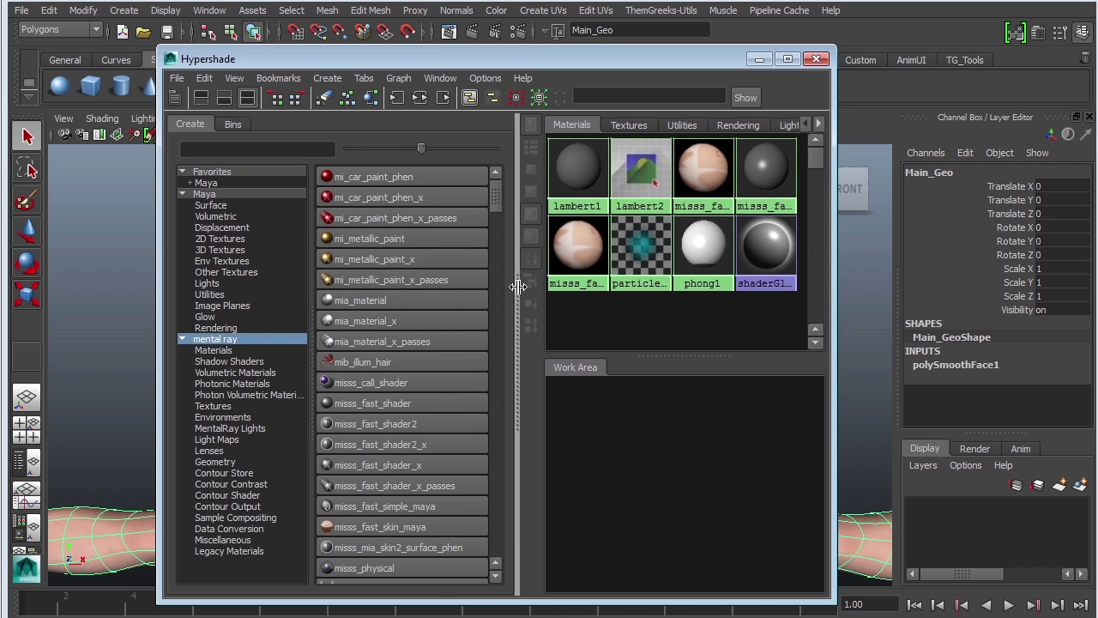
{"action": "left_click_drag", "start_coordinate": [495, 193], "coordinate": [495, 207]}
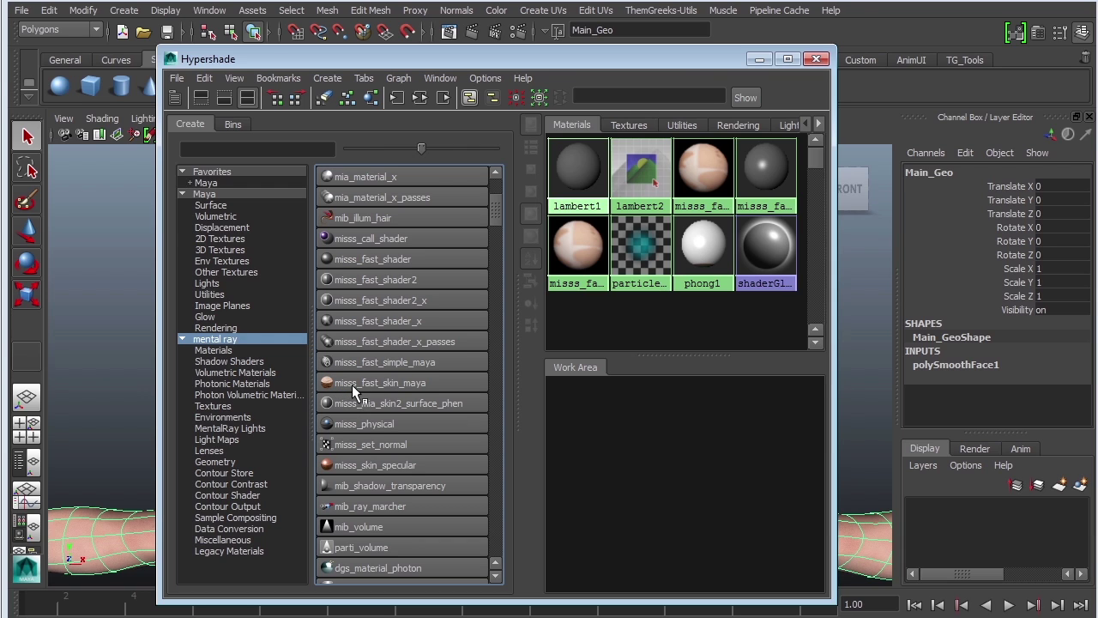
{"action": "left_click", "coordinate": [409, 383]}
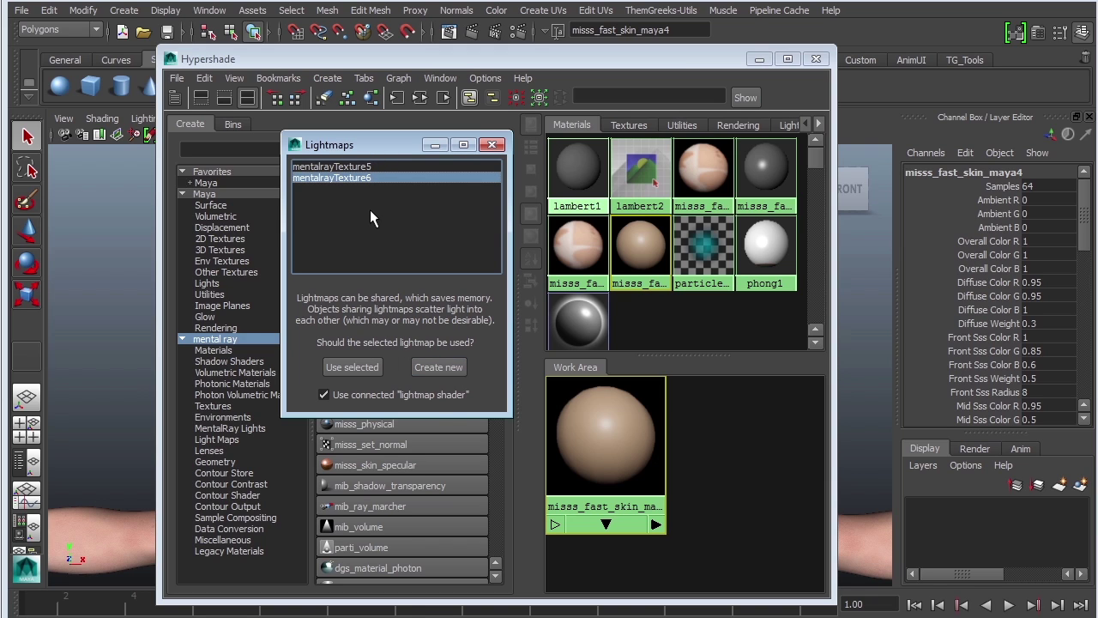
{"action": "left_click", "coordinate": [439, 367]}
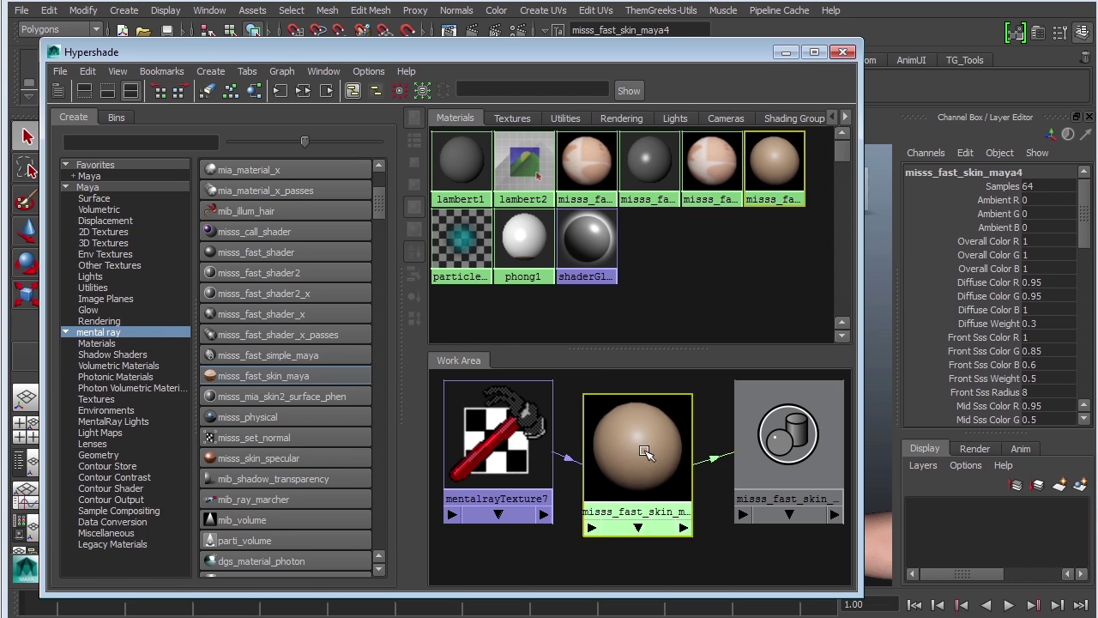
{"action": "left_click_drag", "start_coordinate": [647, 454], "coordinate": [651, 423]}
Assign the misss_fast_skin_maya4 material to the character's body mesh, close the Hypershade, and clear the selection.
{"action": "left_click_drag", "start_coordinate": [736, 52], "coordinate": [323, 146]}
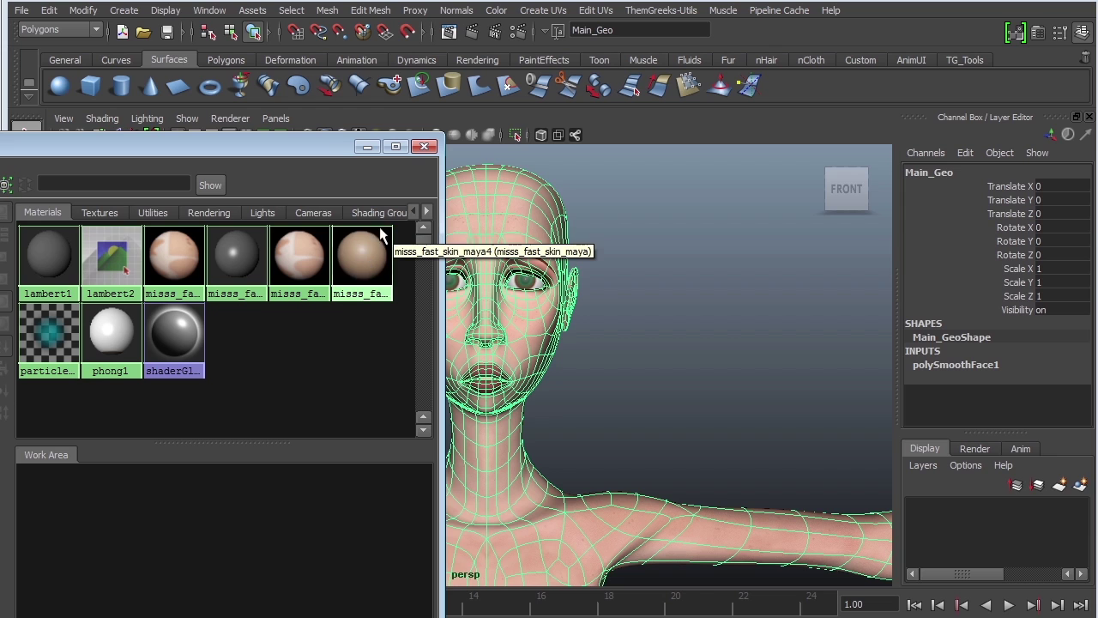
{"action": "middle_click_drag", "start_coordinate": [378, 273], "coordinate": [478, 226]}
{"action": "left_click", "coordinate": [432, 147]}
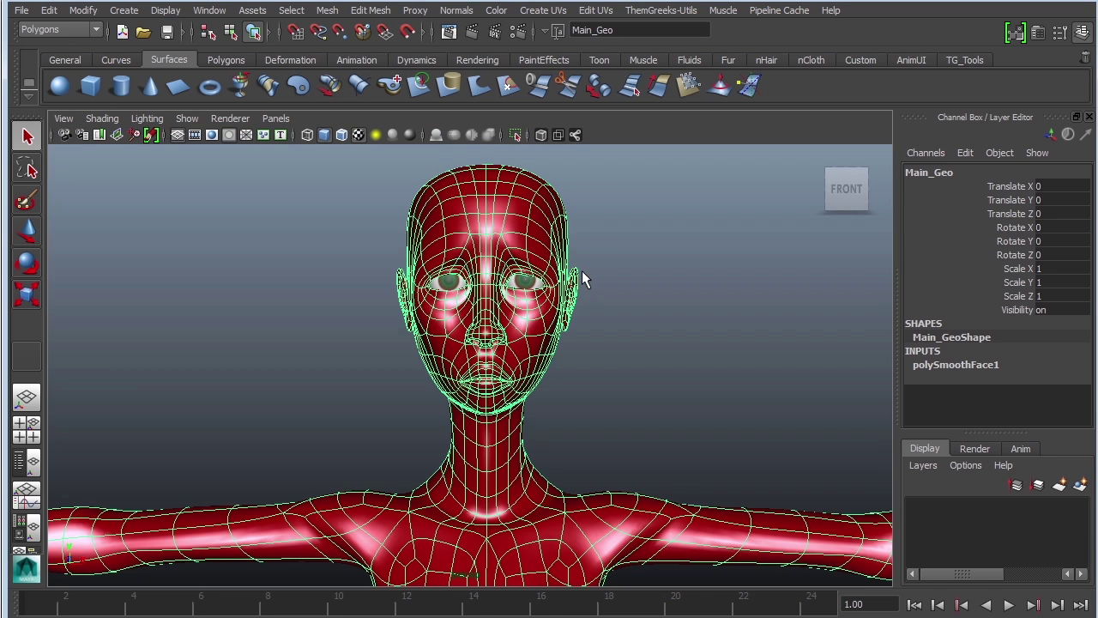
{"action": "left_click", "coordinate": [671, 285]}
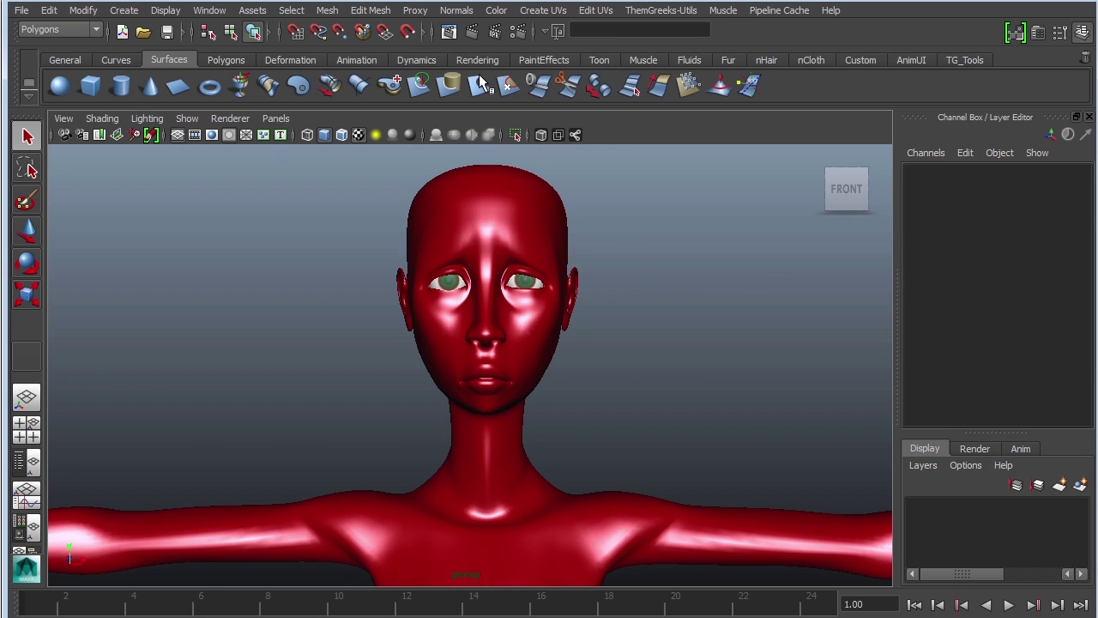
Switch the renderer to Maya Software and render the character.
{"action": "left_click", "coordinate": [519, 33]}
{"action": "left_click_drag", "start_coordinate": [138, 8], "coordinate": [418, 94]}
{"action": "left_click", "coordinate": [400, 109]}
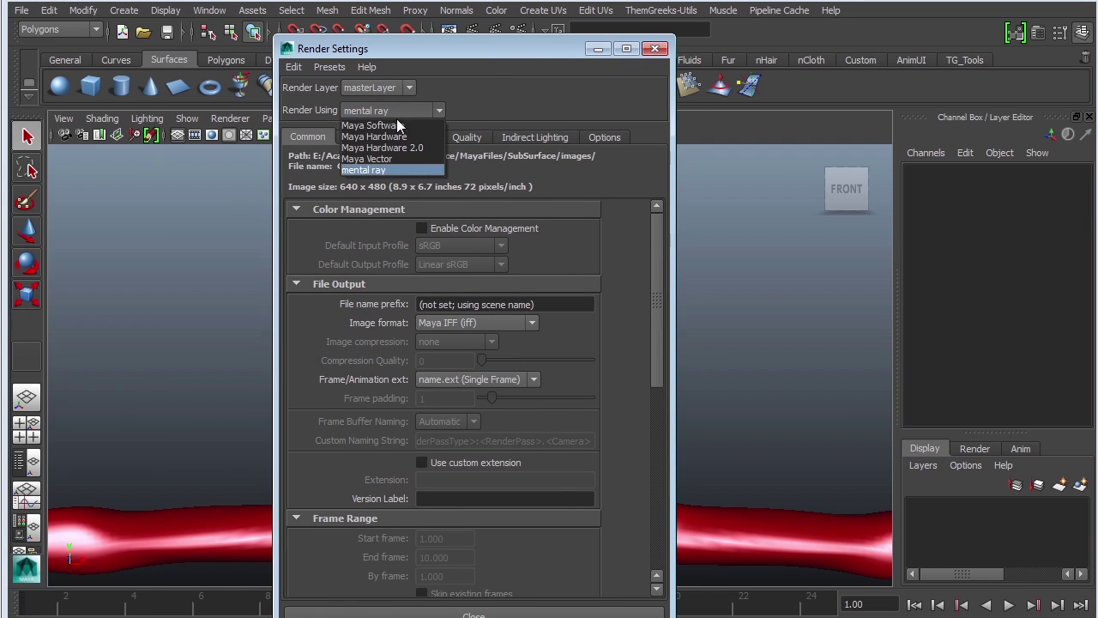
{"action": "left_click", "coordinate": [396, 124]}
{"action": "left_click", "coordinate": [471, 32]}
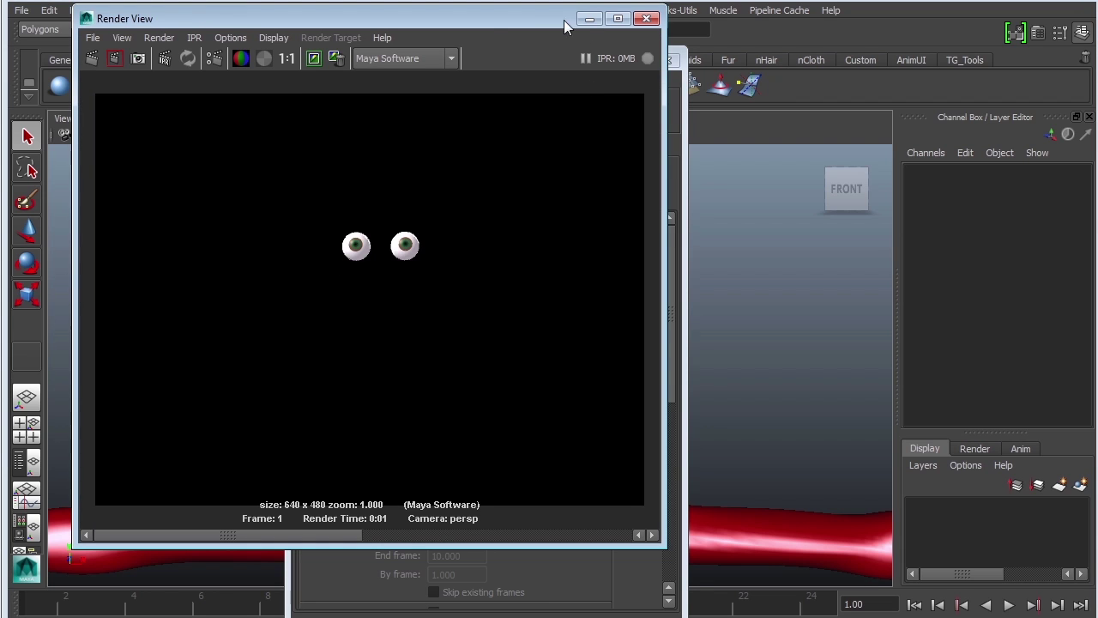
Change the renderer to mental ray, render the character with the skin material, and minimize the render window.
{"action": "left_click", "coordinate": [435, 59]}
{"action": "left_click", "coordinate": [374, 122]}
{"action": "left_click", "coordinate": [91, 58]}
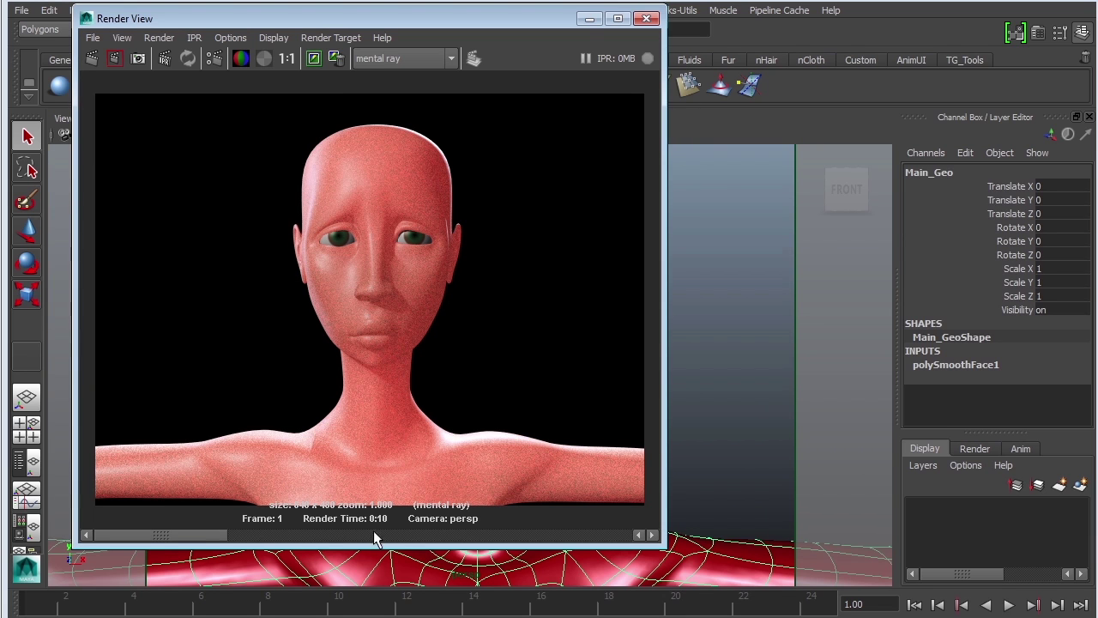
{"action": "left_click_drag", "start_coordinate": [170, 535], "coordinate": [191, 546]}
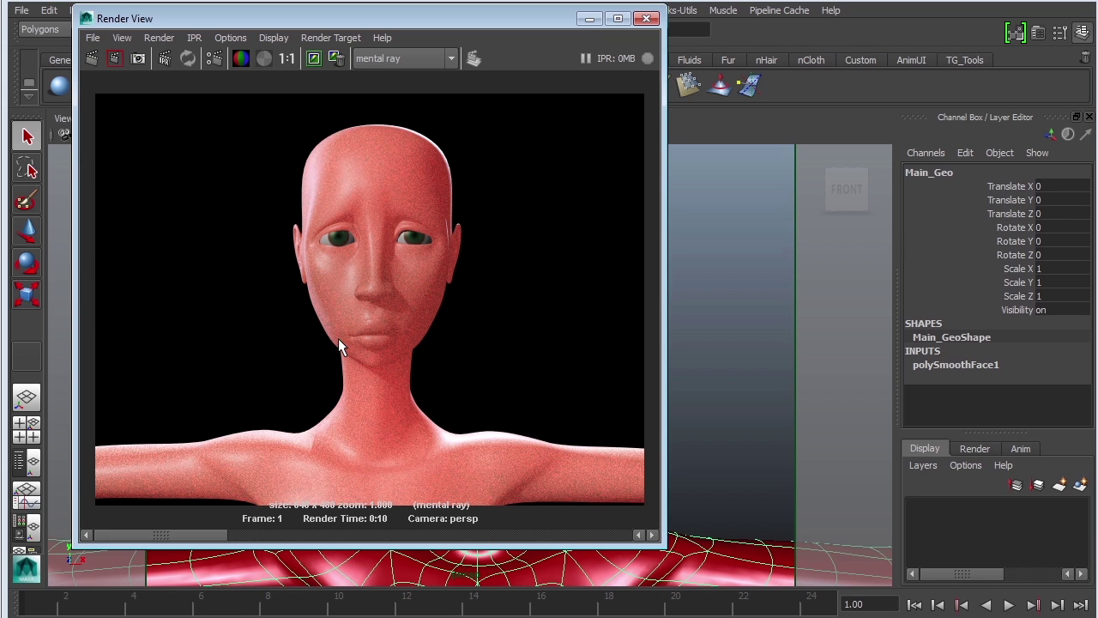
{"action": "left_click", "coordinate": [589, 18]}
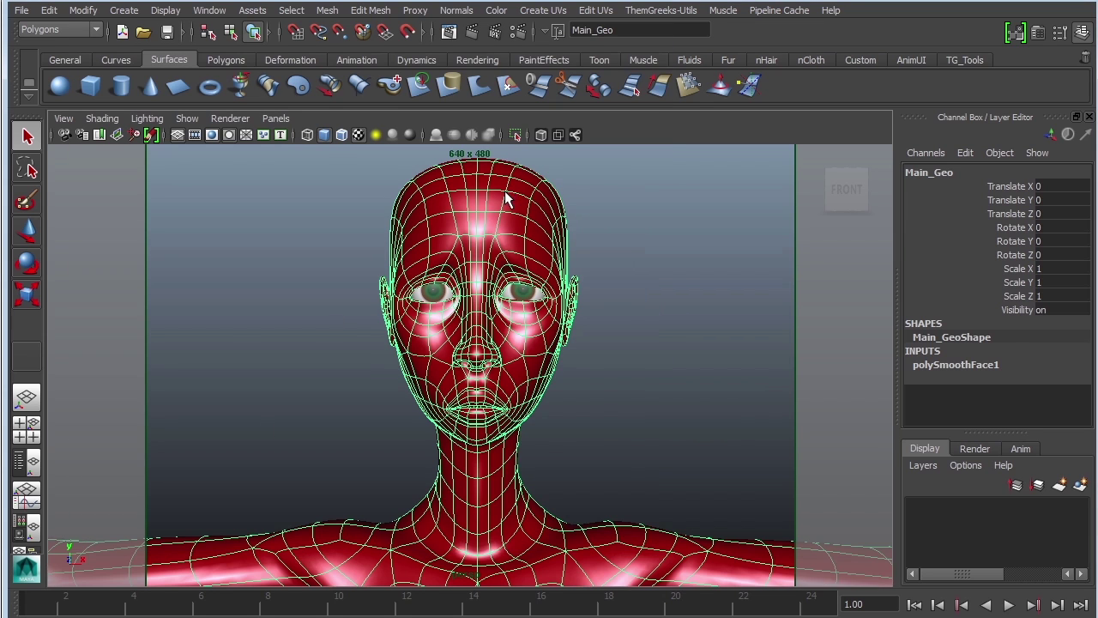
Open the attributes of the misss_fast_skin_maya4 material from the selected body mesh.
{"action": "key", "text": "ctrl+a"}
{"action": "left_click", "coordinate": [993, 110]}
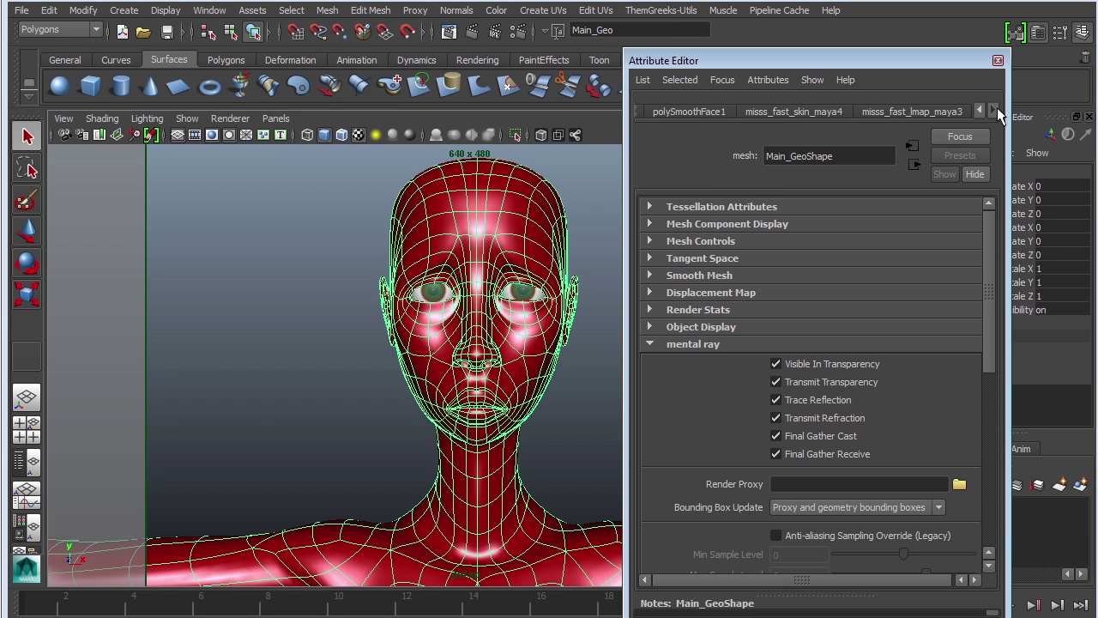
{"action": "left_click", "coordinate": [793, 110]}
{"action": "left_click_drag", "start_coordinate": [825, 62], "coordinate": [865, 30]}
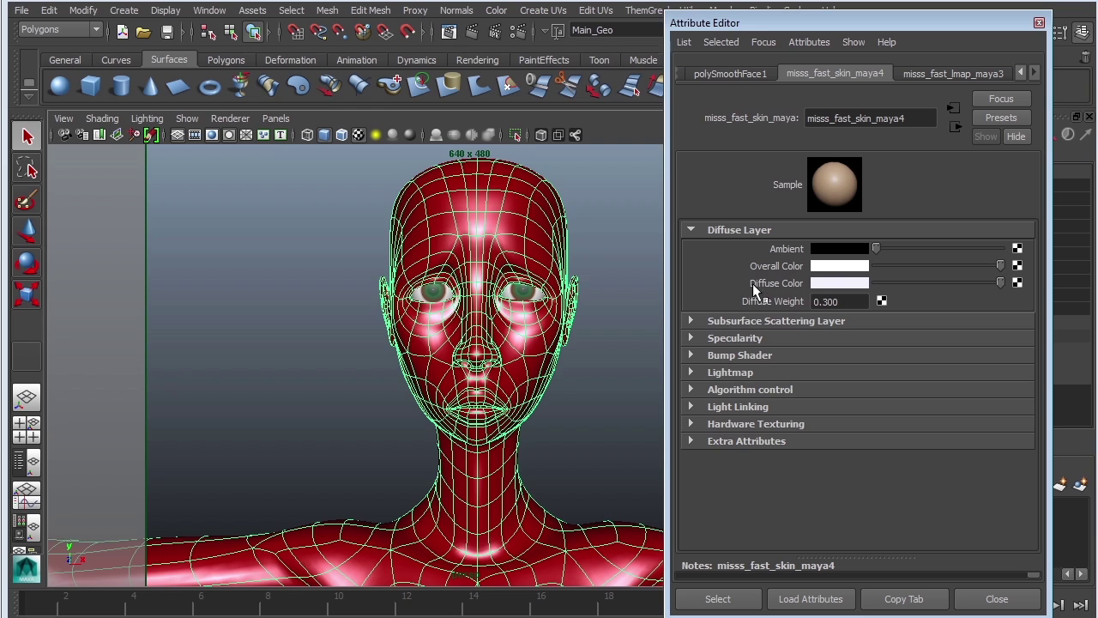
Examine the material's Diffuse Weight and expand the Subsurface Scattering Layer to review its epidermal, subdermal and back scatter settings.
{"action": "left_click", "coordinate": [856, 301]}
{"action": "left_click", "coordinate": [855, 301]}
{"action": "left_click_drag", "start_coordinate": [856, 301], "coordinate": [800, 302]}
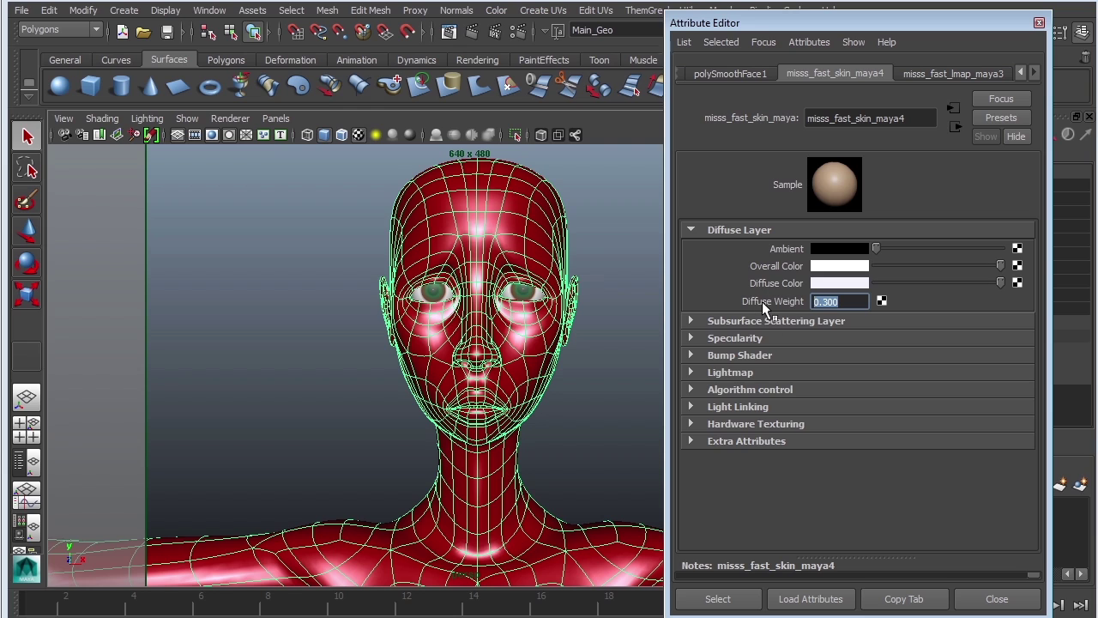
{"action": "left_click_drag", "start_coordinate": [855, 301], "coordinate": [772, 373]}
{"action": "left_click", "coordinate": [752, 323]}
{"action": "scroll", "coordinate": [1030, 301], "scroll_direction": "down", "scroll_amount": 2}
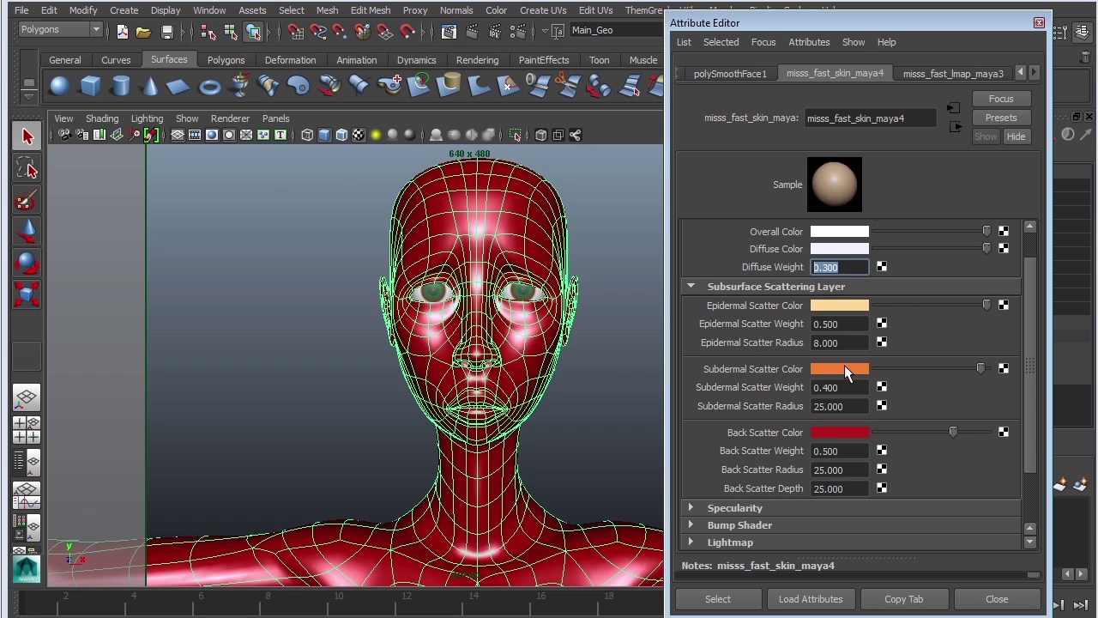
{"action": "mouse_move", "coordinate": [1030, 403]}
{"action": "left_mouse_down"}
{"action": "mouse_move", "coordinate": [1041, 402]}
{"action": "mouse_move", "coordinate": [1049, 373]}
{"action": "mouse_move", "coordinate": [1040, 409]}
{"action": "left_mouse_up"}
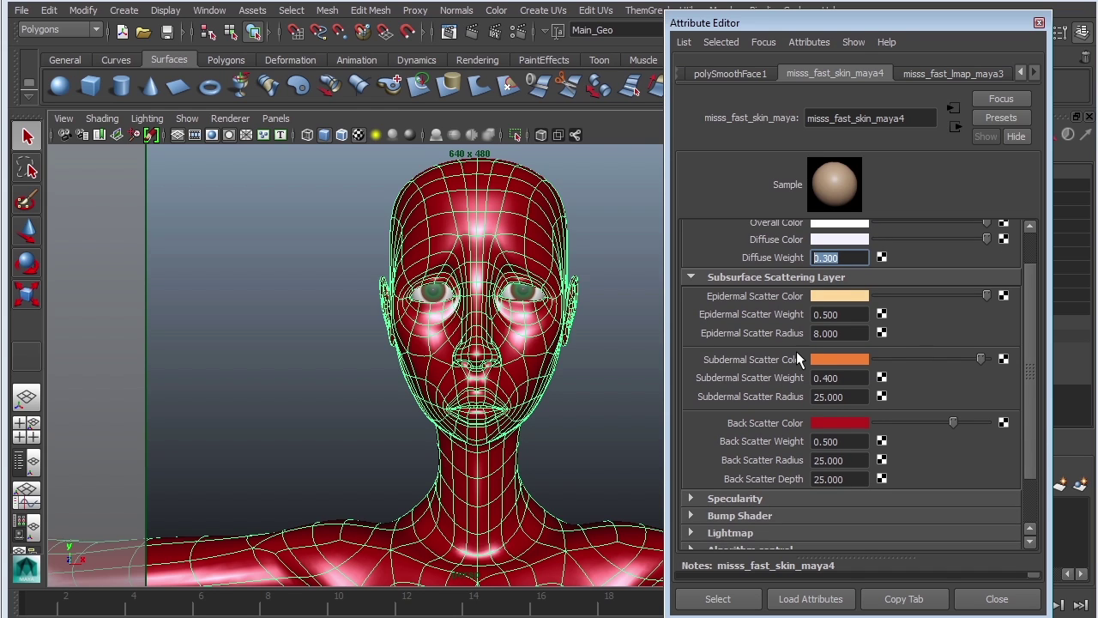
Set the Epidermal Scatter Weight, Subdermal Scatter Weight and Back Scatter Weight of misss_fast_skin_maya4 to 0.
{"action": "left_click", "coordinate": [858, 315]}
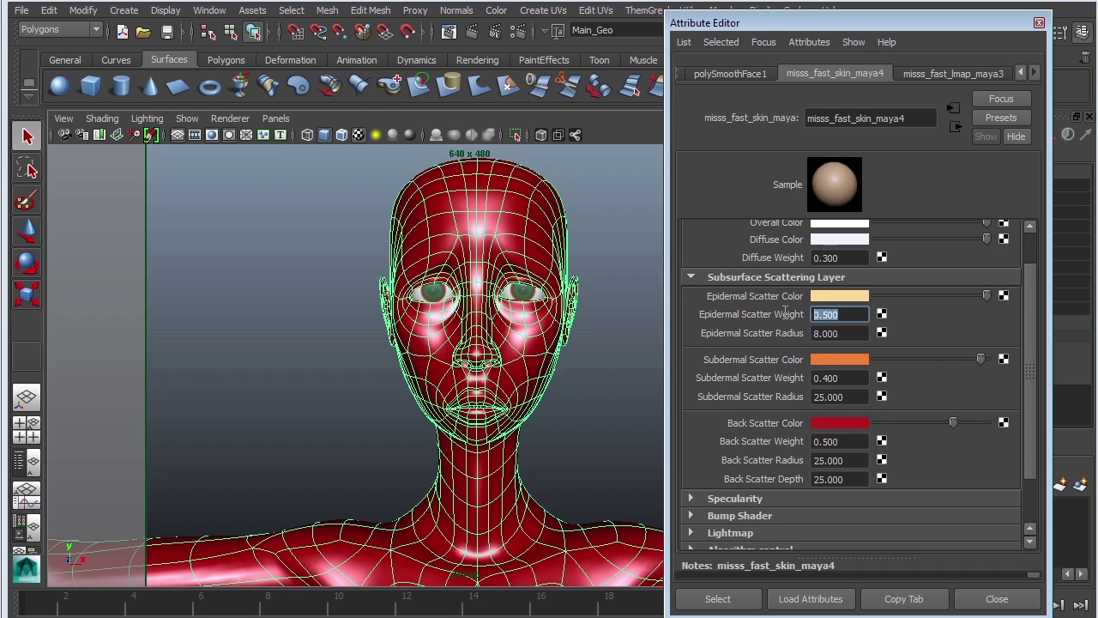
{"action": "type", "text": "0"}
{"action": "left_click", "coordinate": [846, 386]}
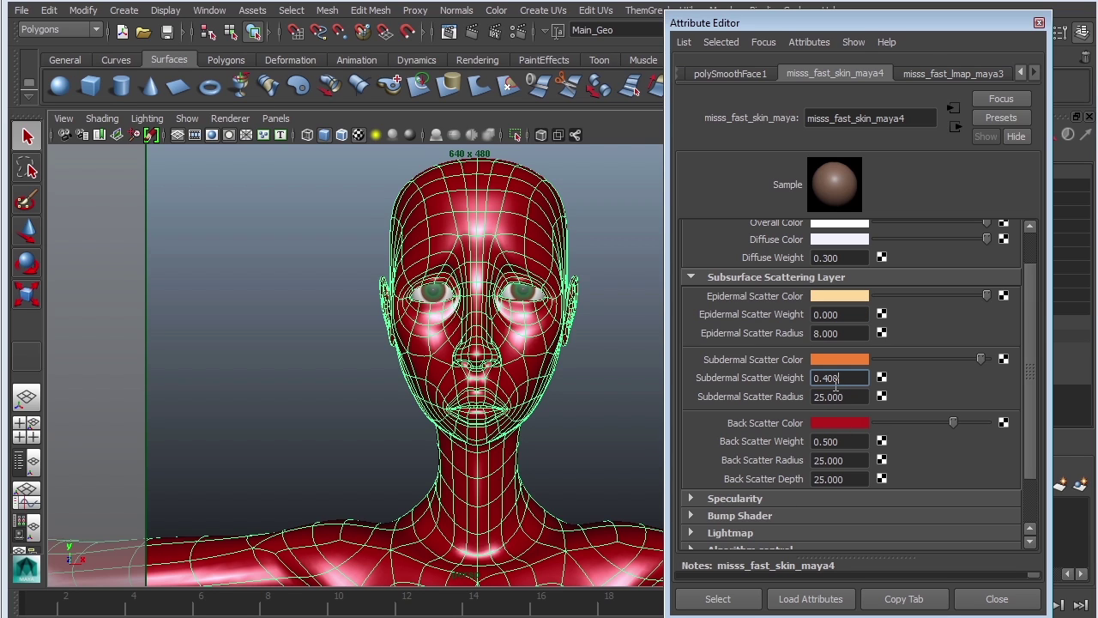
{"action": "left_click_drag", "start_coordinate": [844, 382], "coordinate": [731, 371]}
{"action": "type", "text": "0"}
{"action": "key", "text": "Return"}
{"action": "left_click_drag", "start_coordinate": [850, 441], "coordinate": [787, 438]}
{"action": "type", "text": "0"}
{"action": "key", "text": "Return"}
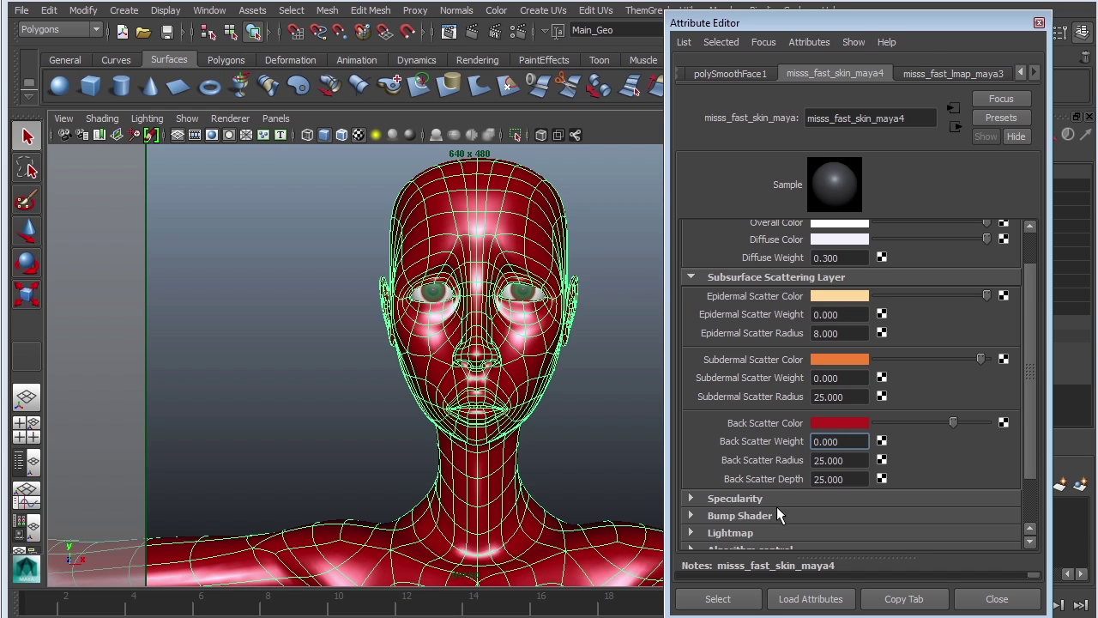
Expand the material's Specularity settings and set the Overall Weight to 0.
{"action": "left_click", "coordinate": [735, 499]}
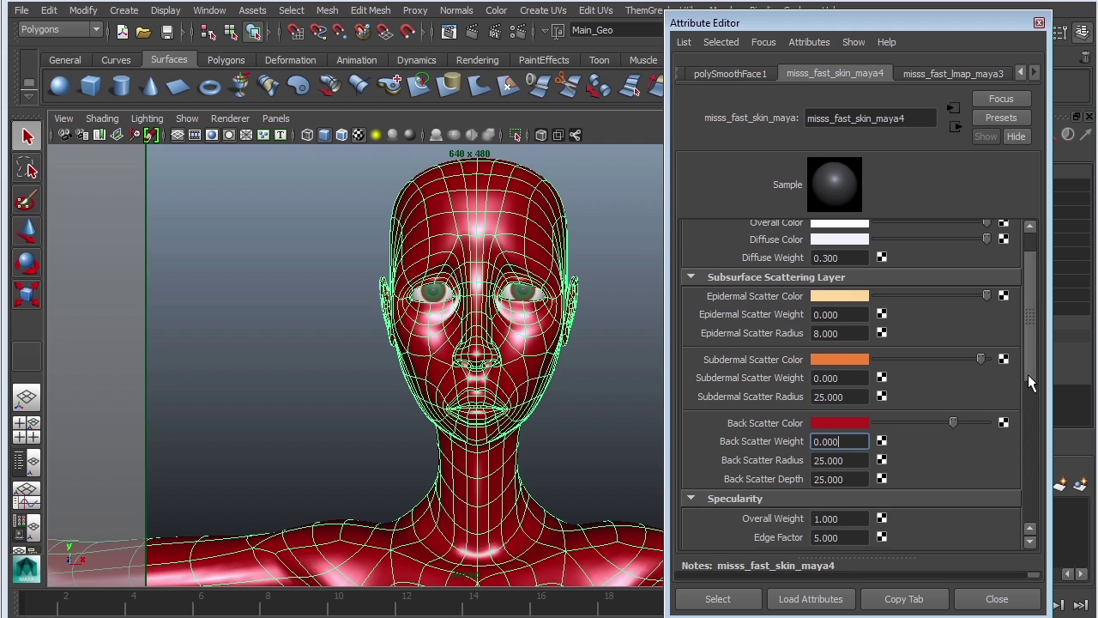
{"action": "scroll", "coordinate": [1028, 382], "scroll_direction": "down", "scroll_amount": 1}
{"action": "left_click_drag", "start_coordinate": [849, 485], "coordinate": [758, 485]}
{"action": "type", "text": "0"}
{"action": "key", "text": "Return"}
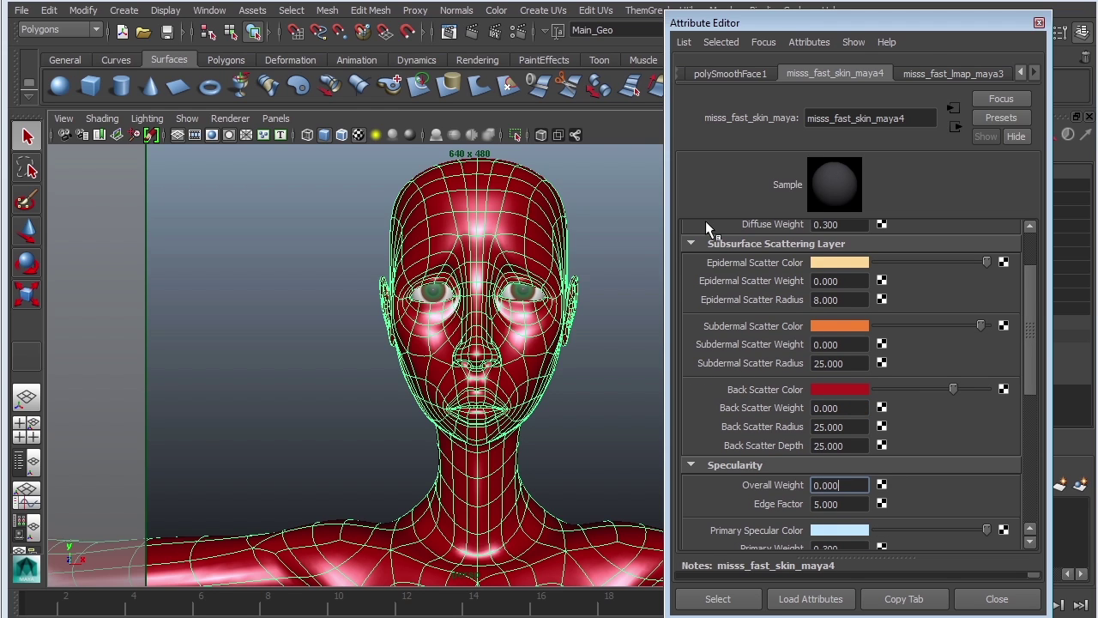
Close the attributes window and render the character with only the diffuse layer contributing.
{"action": "left_click", "coordinate": [1038, 22]}
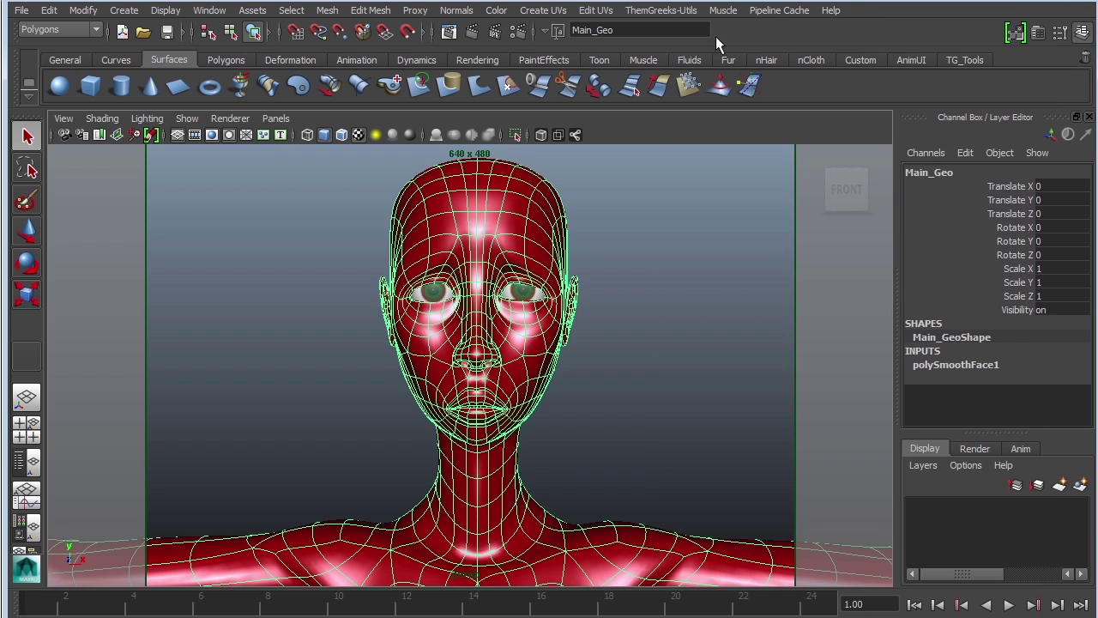
{"action": "left_click", "coordinate": [470, 31]}
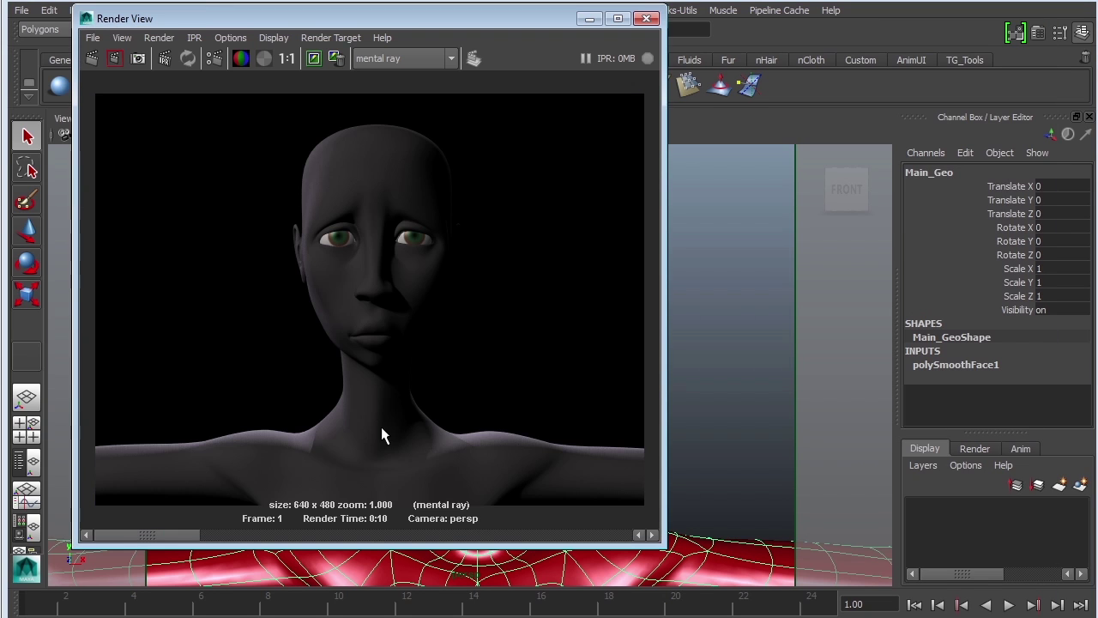
{"action": "left_click_drag", "start_coordinate": [161, 535], "coordinate": [160, 478]}
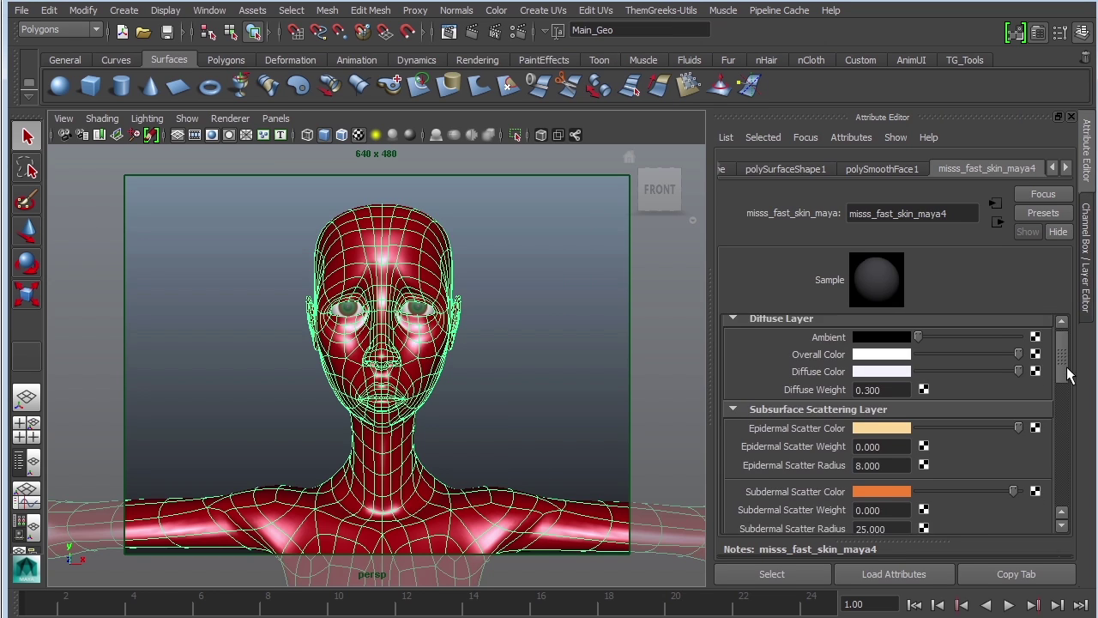
Set the material's Back Scatter Weight to 1 and render the character.
{"action": "left_click_drag", "start_coordinate": [1063, 362], "coordinate": [1067, 415]}
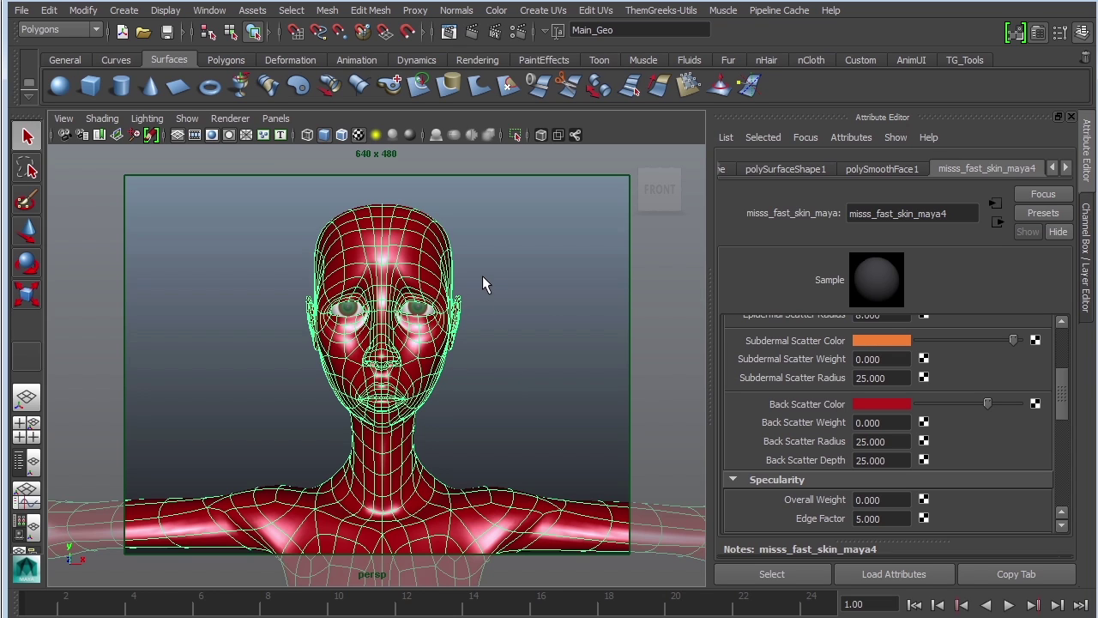
{"action": "left_click", "coordinate": [901, 422]}
{"action": "type", "text": "1"}
{"action": "key", "text": "Return"}
{"action": "left_click", "coordinate": [474, 32]}
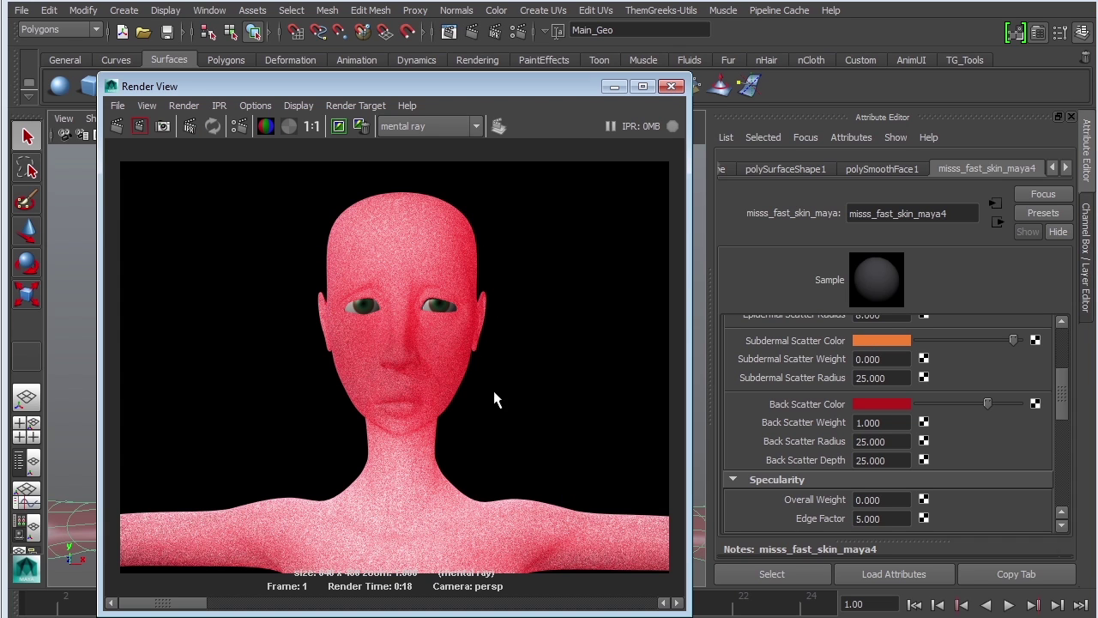
Compare the Back Scatter Radius and Back Scatter Depth settings with the rendered grain, and minimize the render window.
{"action": "left_click", "coordinate": [896, 441]}
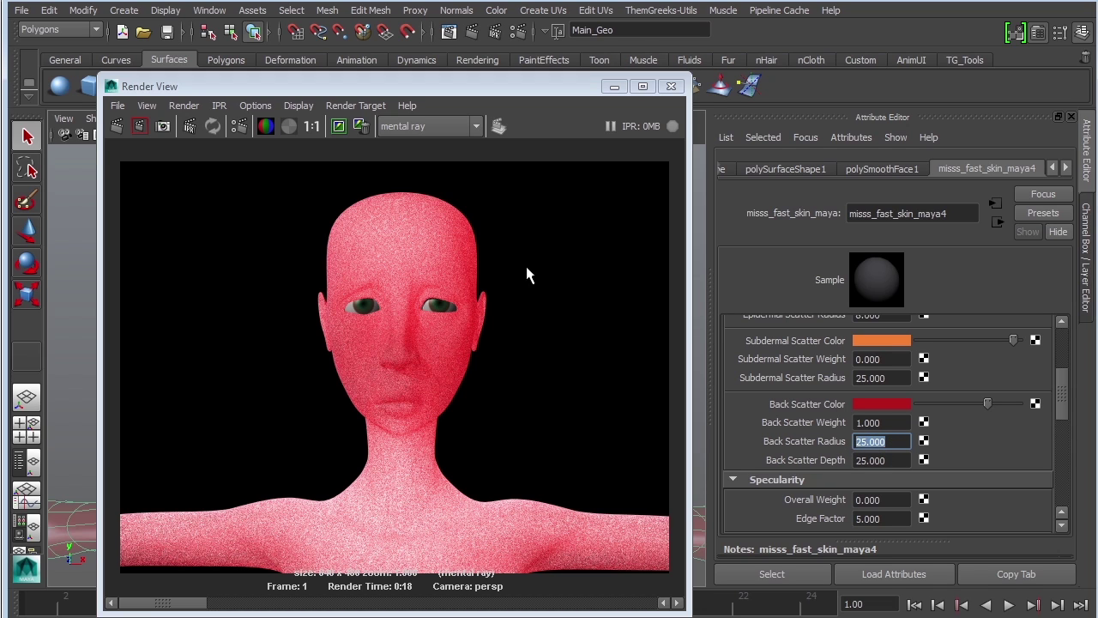
{"action": "left_click", "coordinate": [901, 460]}
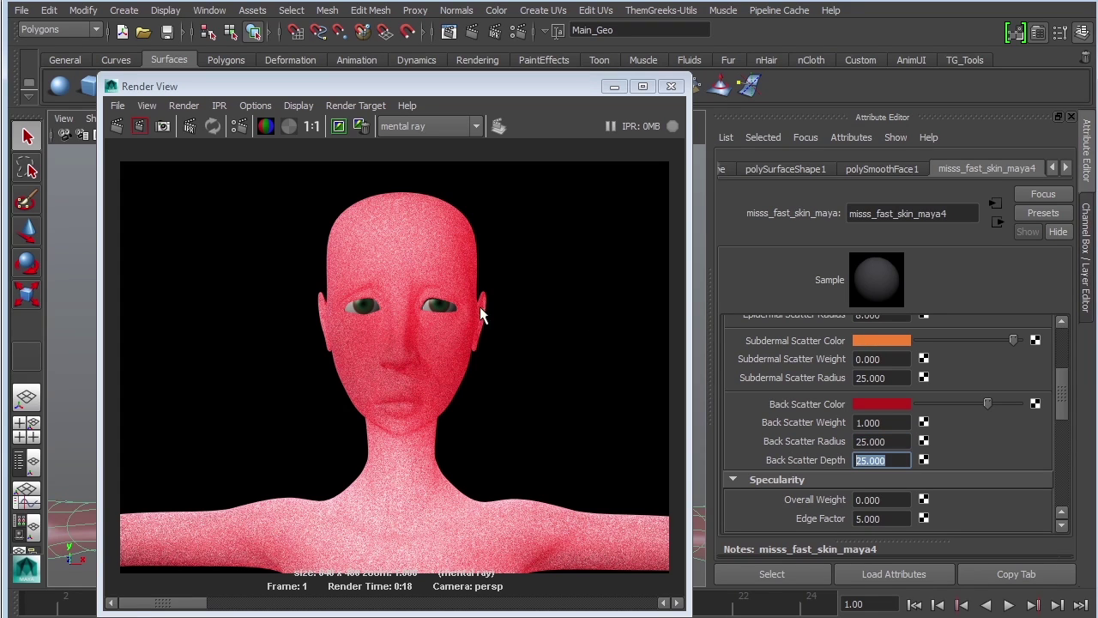
{"action": "left_click", "coordinate": [901, 441]}
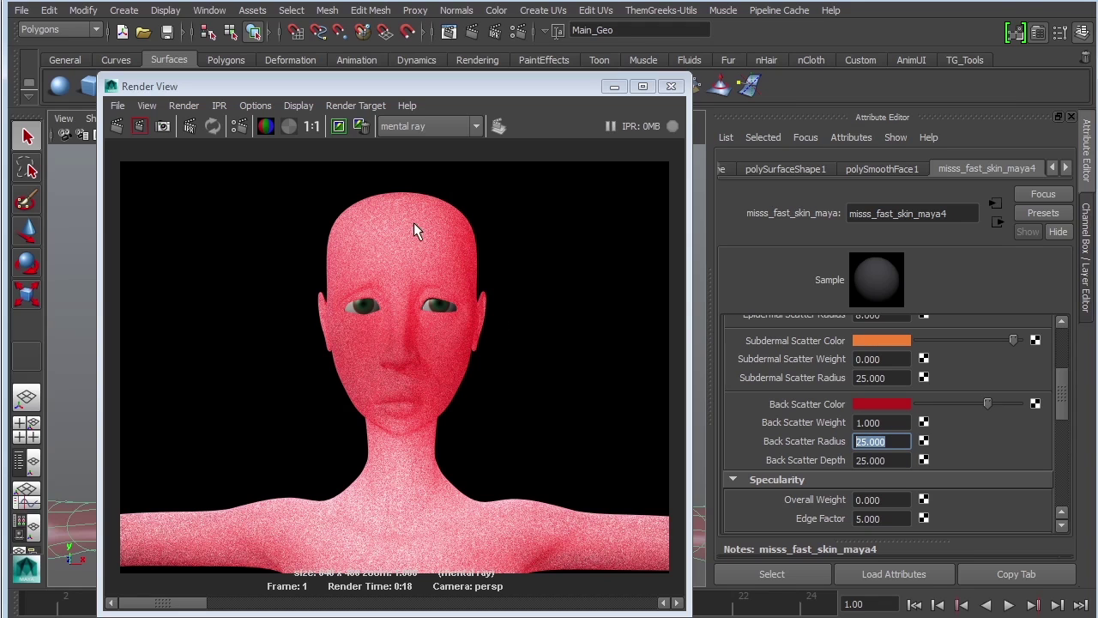
{"action": "left_click", "coordinate": [614, 86]}
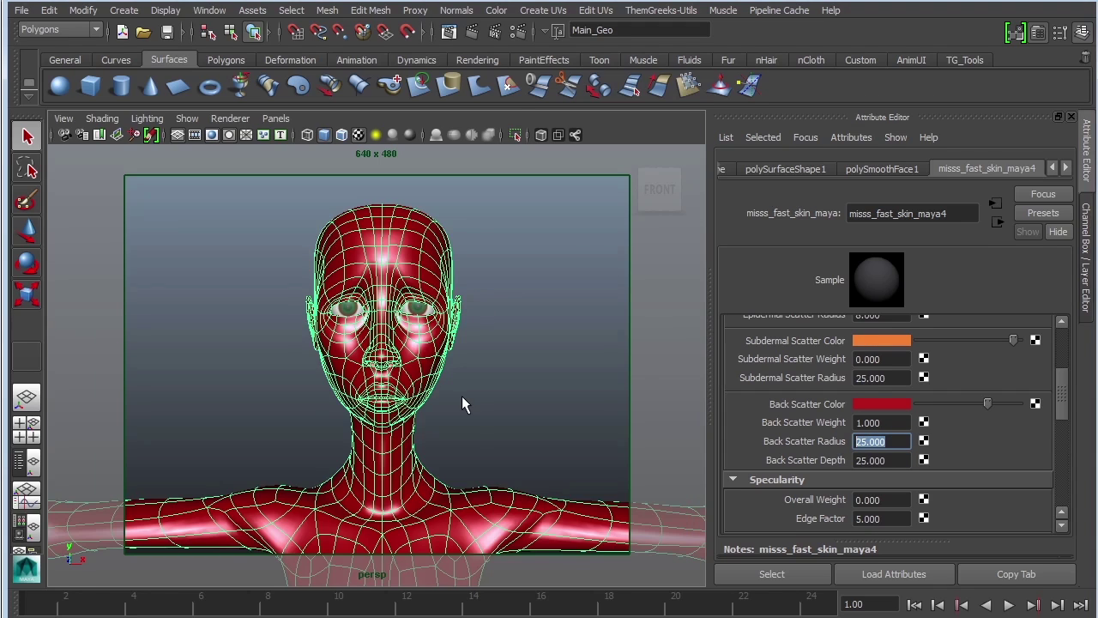
Deselect the mesh and examine the full character and its lights from a distance.
{"action": "left_click", "coordinate": [68, 135]}
{"action": "left_click", "coordinate": [538, 390]}
{"action": "scroll", "coordinate": [422, 368], "scroll_direction": "down", "scroll_amount": 3}
{"action": "scroll", "coordinate": [423, 369], "scroll_direction": "down", "scroll_amount": 5}
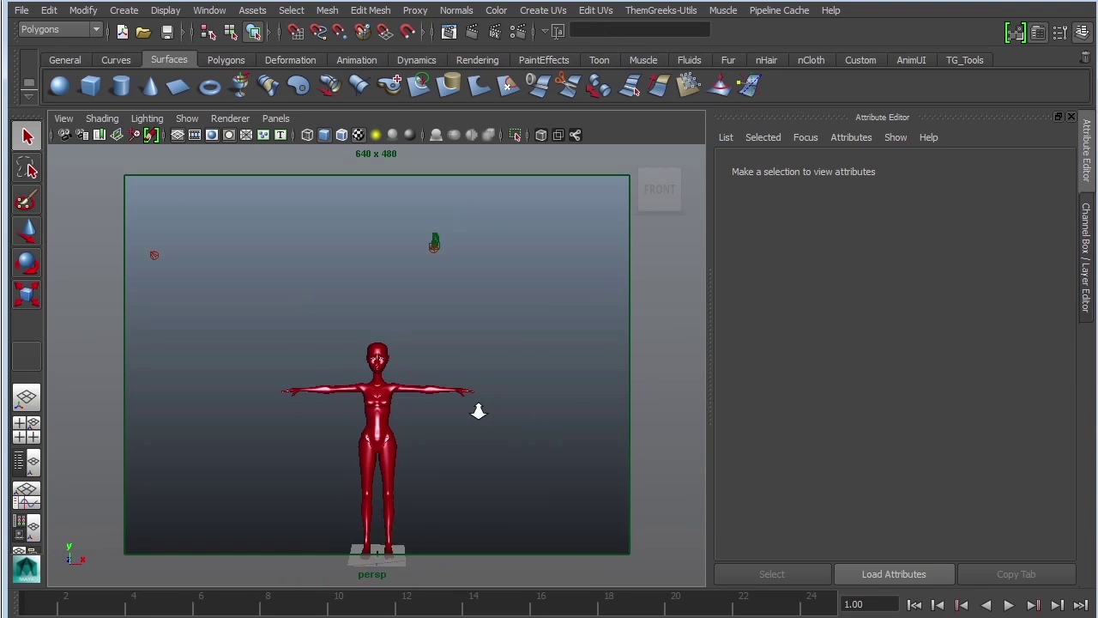
{"action": "left_click_drag", "start_coordinate": [517, 390], "coordinate": [462, 377], "text": "alt"}
{"action": "mouse_move", "coordinate": [462, 378]}
{"action": "right_mouse_down", "text": "alt"}
{"action": "mouse_move", "coordinate": [581, 385]}
{"action": "mouse_move", "coordinate": [471, 392]}
{"action": "right_mouse_up", "text": "alt"}
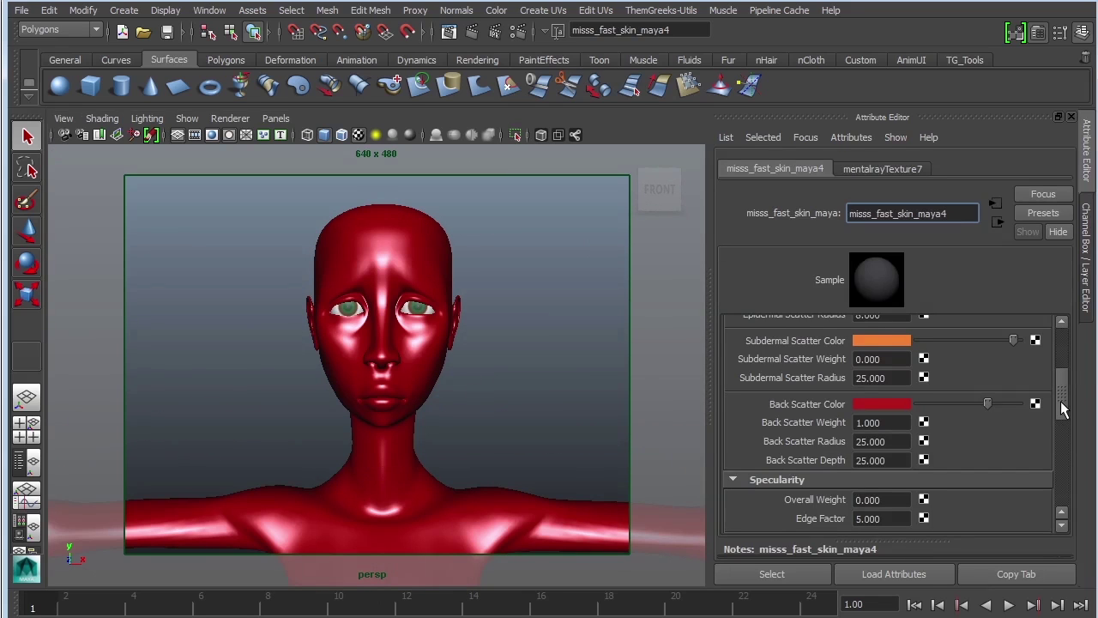
Collapse the Specularity settings, expand the Lightmap settings of misss_fast_skin_maya4, and set Samples to 1024.
{"action": "scroll", "coordinate": [1065, 414], "scroll_direction": "down", "scroll_amount": 1}
{"action": "left_click_drag", "start_coordinate": [1062, 414], "coordinate": [1060, 437]}
{"action": "scroll", "coordinate": [1059, 437], "scroll_direction": "up", "scroll_amount": 4}
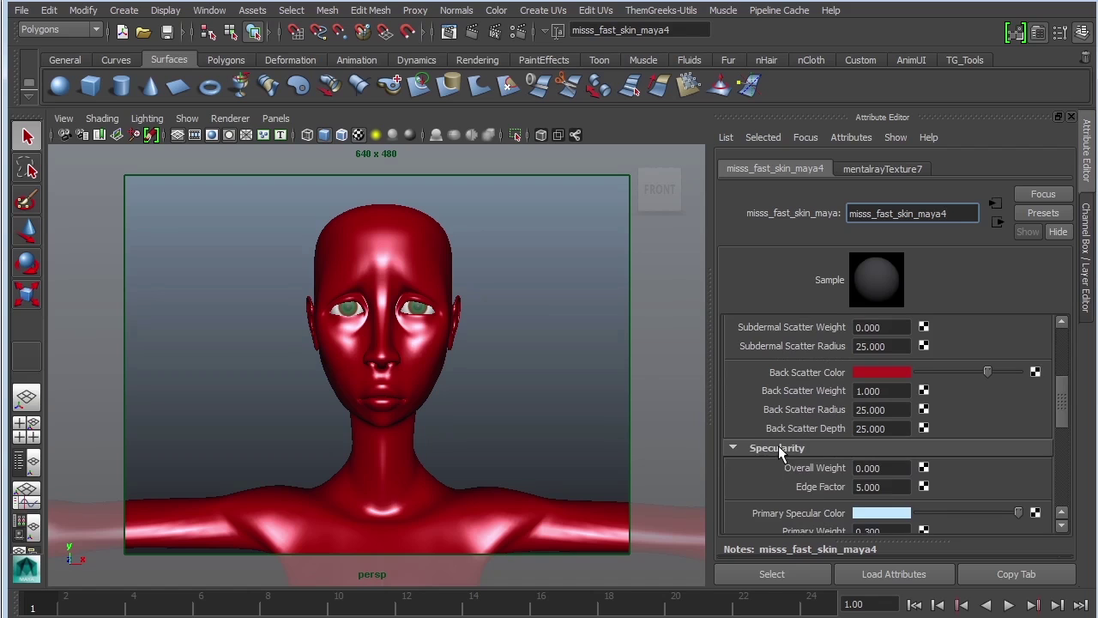
{"action": "left_click", "coordinate": [778, 445]}
{"action": "scroll", "coordinate": [1062, 474], "scroll_direction": "down", "scroll_amount": 1}
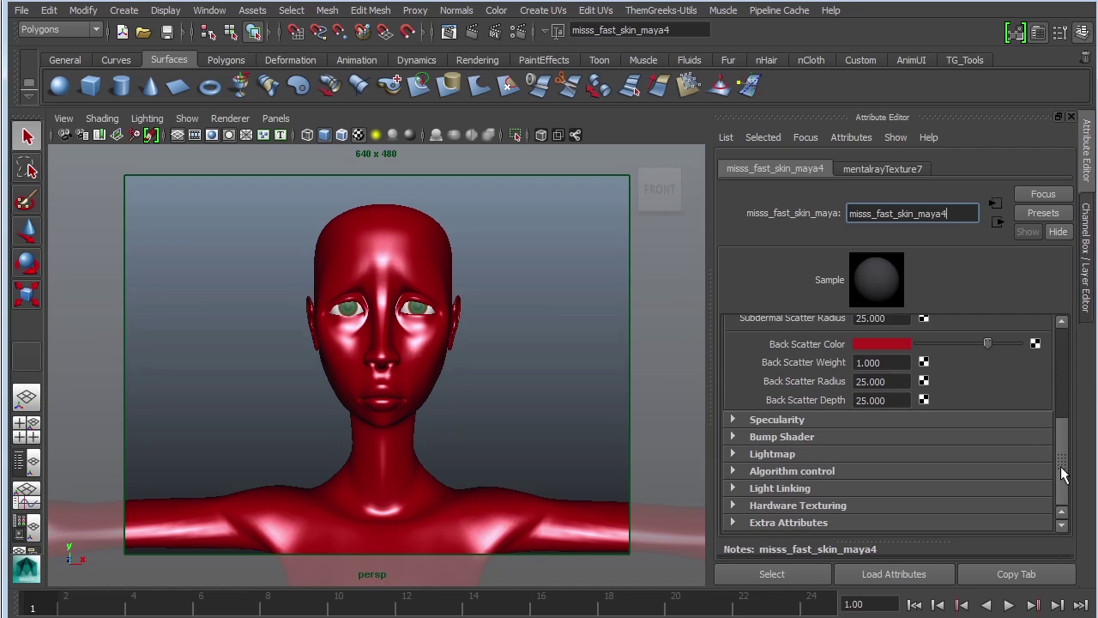
{"action": "left_click", "coordinate": [773, 454]}
{"action": "double_click", "coordinate": [881, 494]}
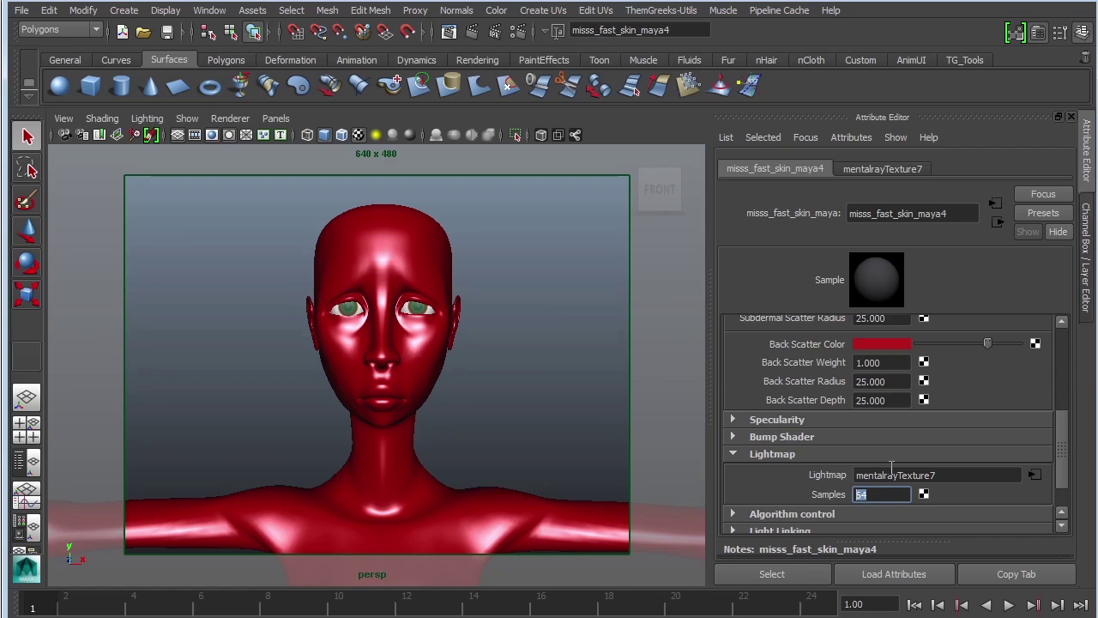
{"action": "type", "text": "1024"}
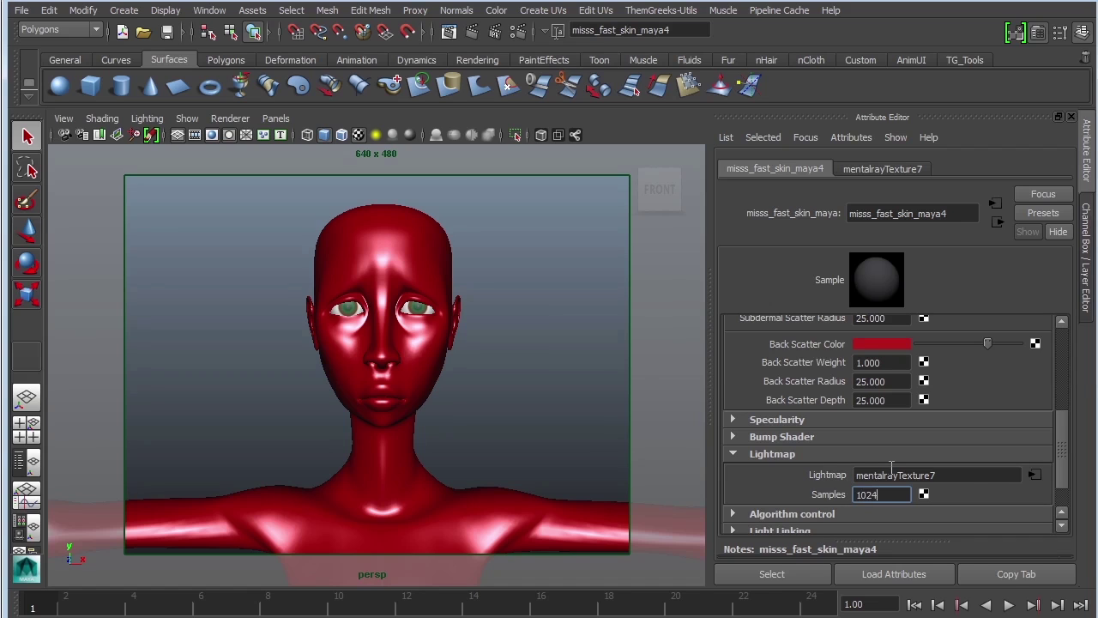
Render a small test region over the character's cheek in the existing mental ray image.
{"action": "left_click_drag", "start_coordinate": [1062, 474], "coordinate": [1063, 414]}
{"action": "left_click", "coordinate": [449, 31]}
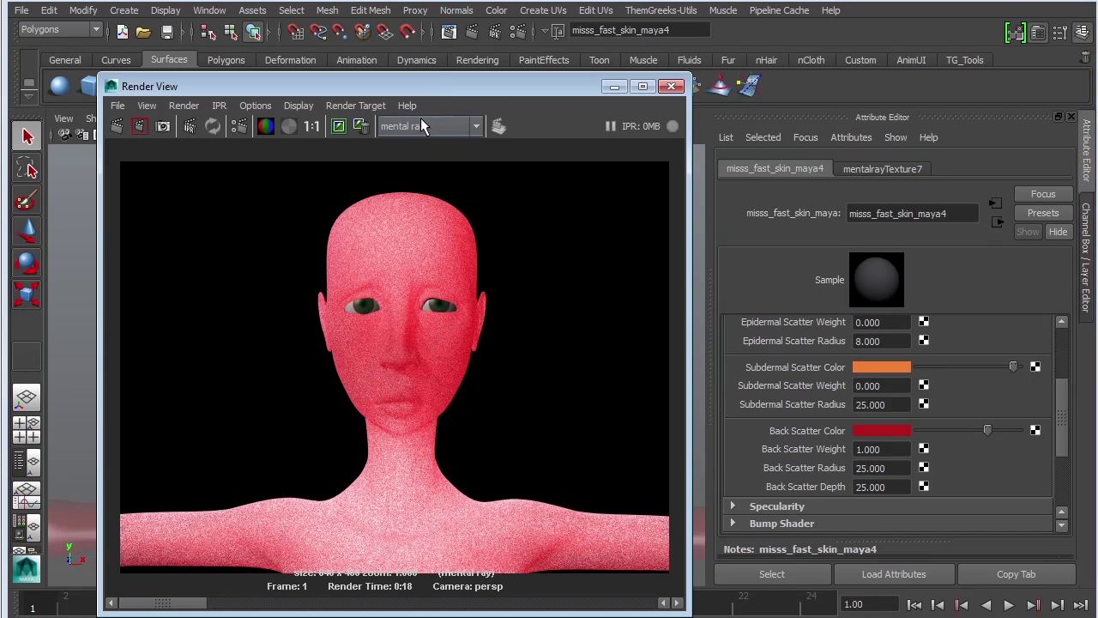
{"action": "left_click_drag", "start_coordinate": [320, 326], "coordinate": [373, 395]}
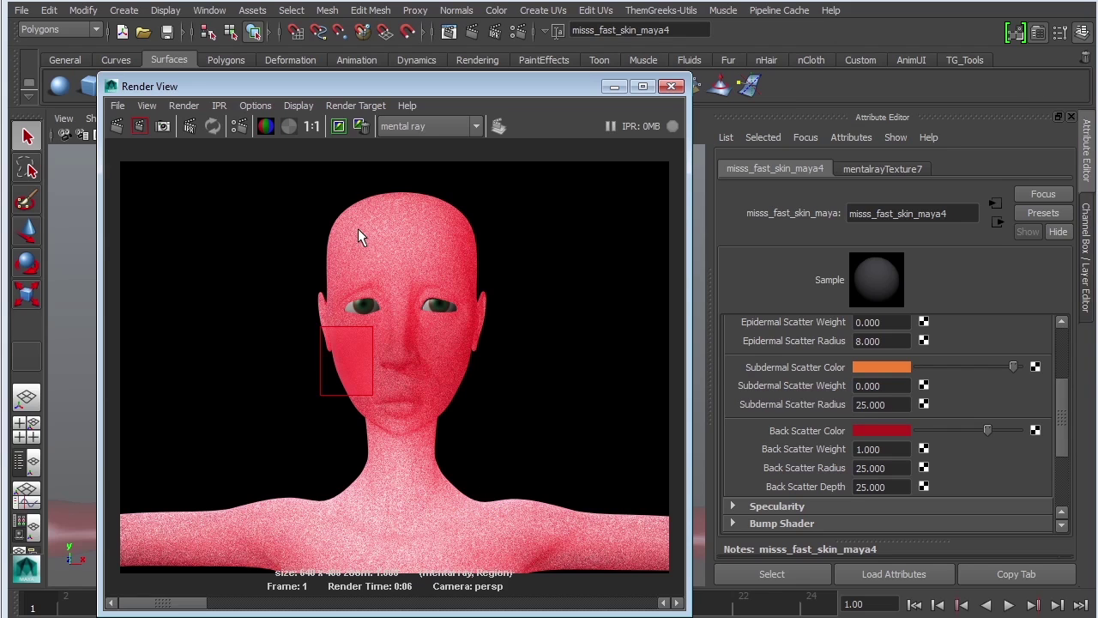
{"action": "left_click", "coordinate": [384, 419]}
Set the Back Scatter Radius and Back Scatter Depth to 5 and render the full image.
{"action": "left_click_drag", "start_coordinate": [899, 487], "coordinate": [857, 467]}
{"action": "left_click", "coordinate": [899, 467]}
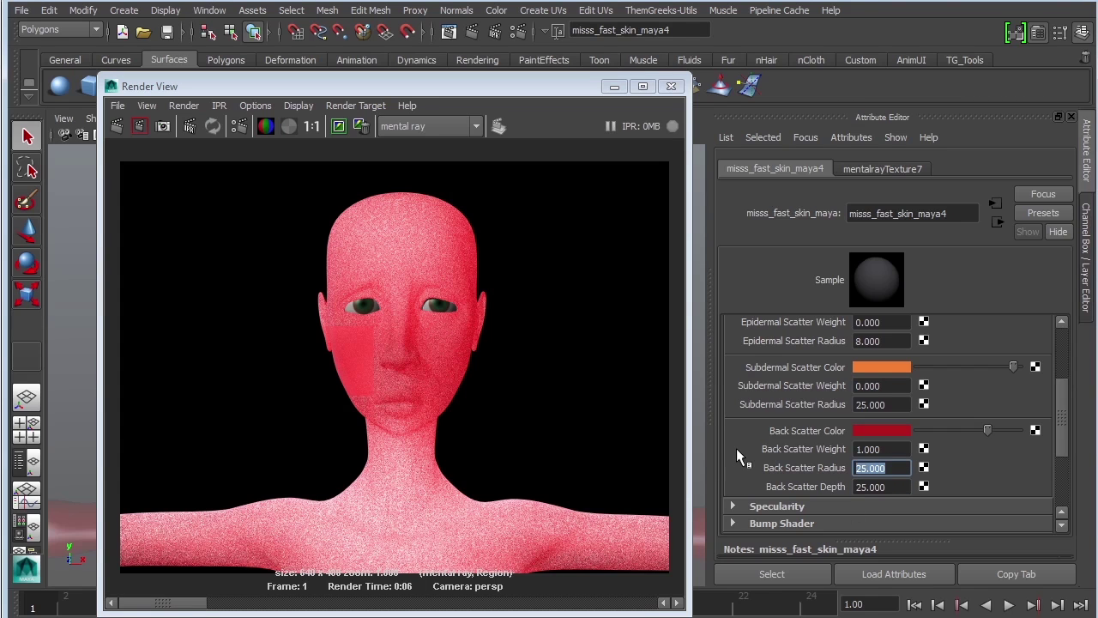
{"action": "type", "text": "5"}
{"action": "key", "text": "Tab"}
{"action": "type", "text": "5"}
{"action": "key", "text": "Tab"}
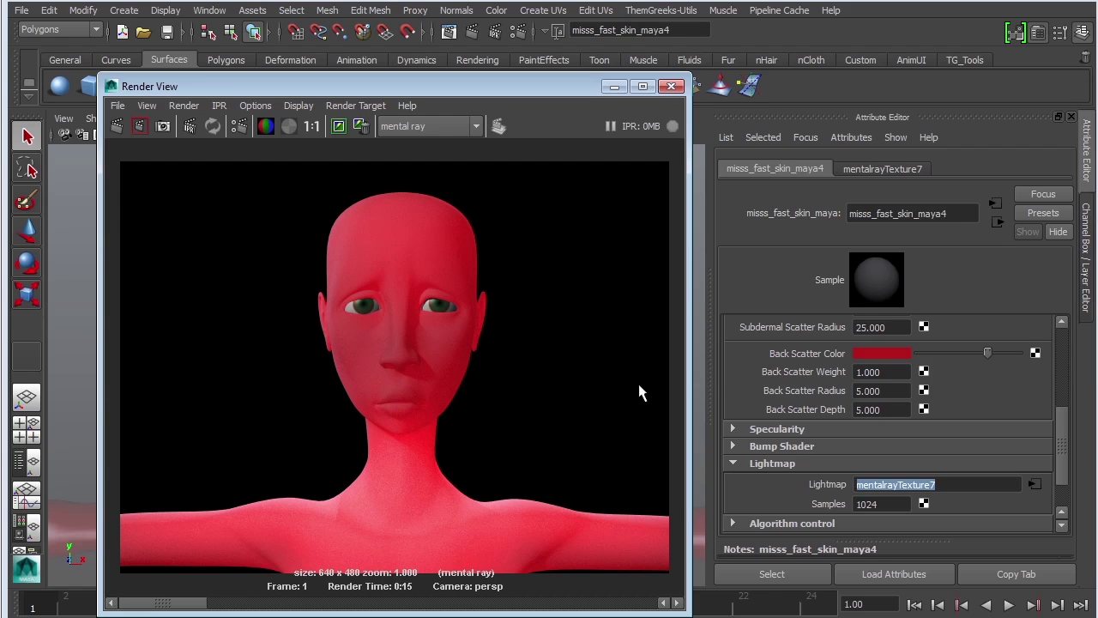
Set the Back Scatter Radius and Back Scatter Depth to 1 and render the full image.
{"action": "left_click", "coordinate": [884, 390]}
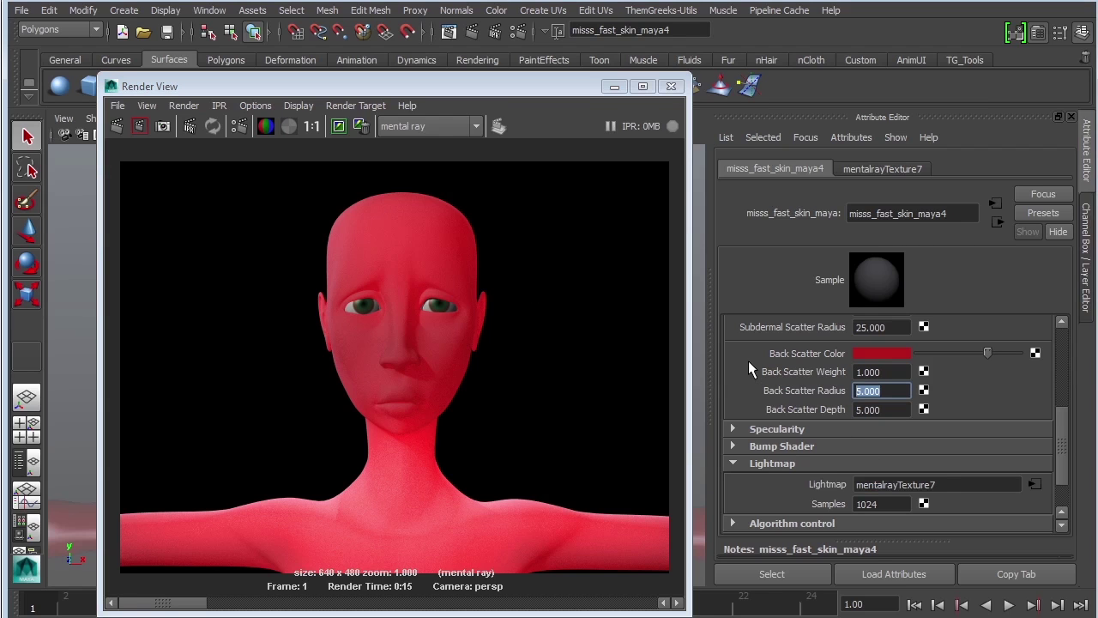
{"action": "type", "text": "1"}
{"action": "key", "text": "Tab"}
{"action": "type", "text": "1"}
{"action": "key", "text": "Tab"}
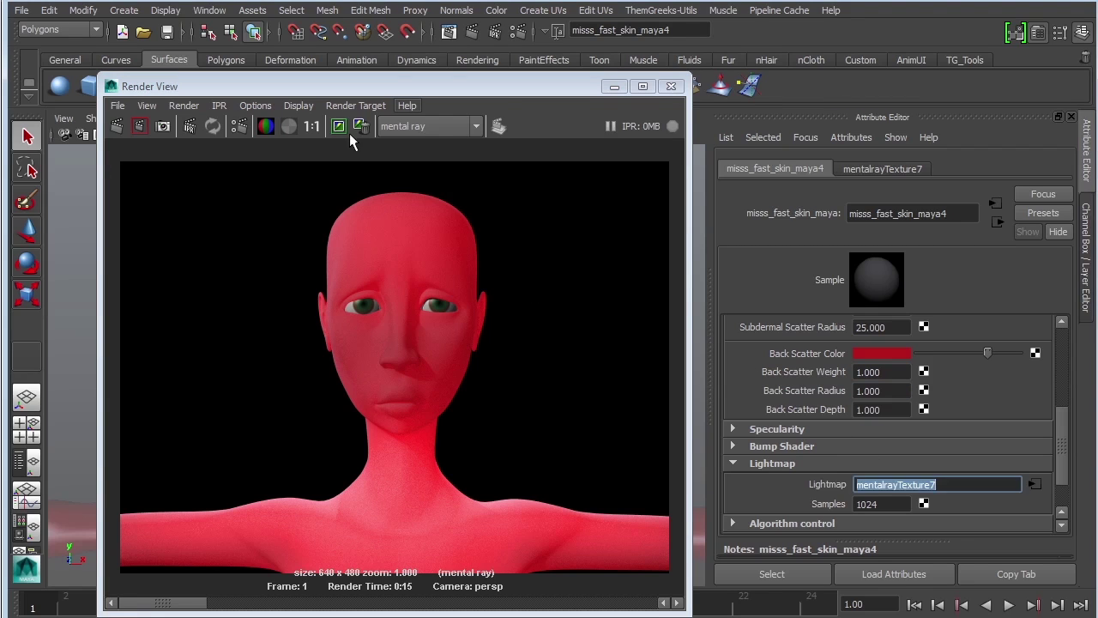
{"action": "left_click", "coordinate": [118, 126]}
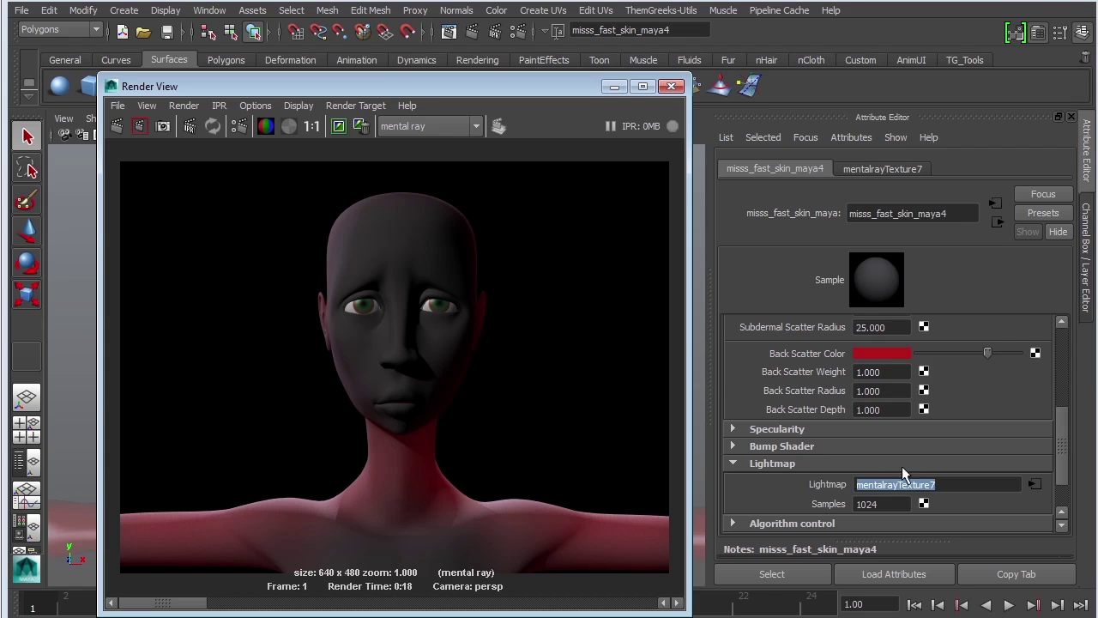
Collapse the Lightmap settings, then set the Back Scatter Depth to 0.5 and render the character again.
{"action": "left_click", "coordinate": [742, 463]}
{"action": "left_click_drag", "start_coordinate": [900, 394], "coordinate": [853, 392]}
{"action": "key", "text": "Tab"}
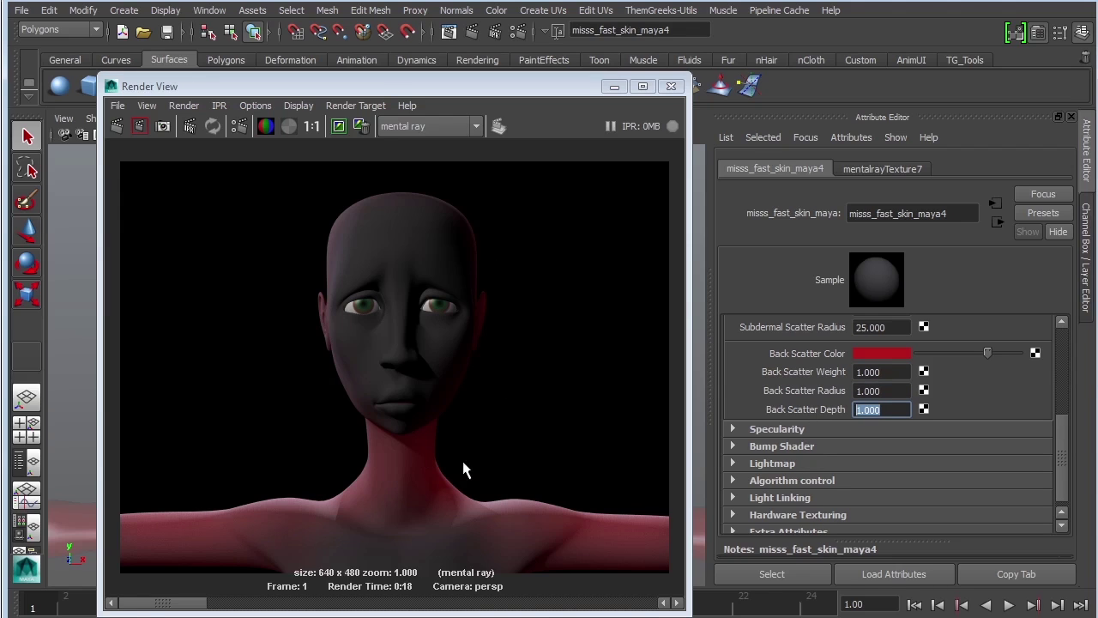
{"action": "type", "text": "0.500"}
{"action": "left_click", "coordinate": [118, 128]}
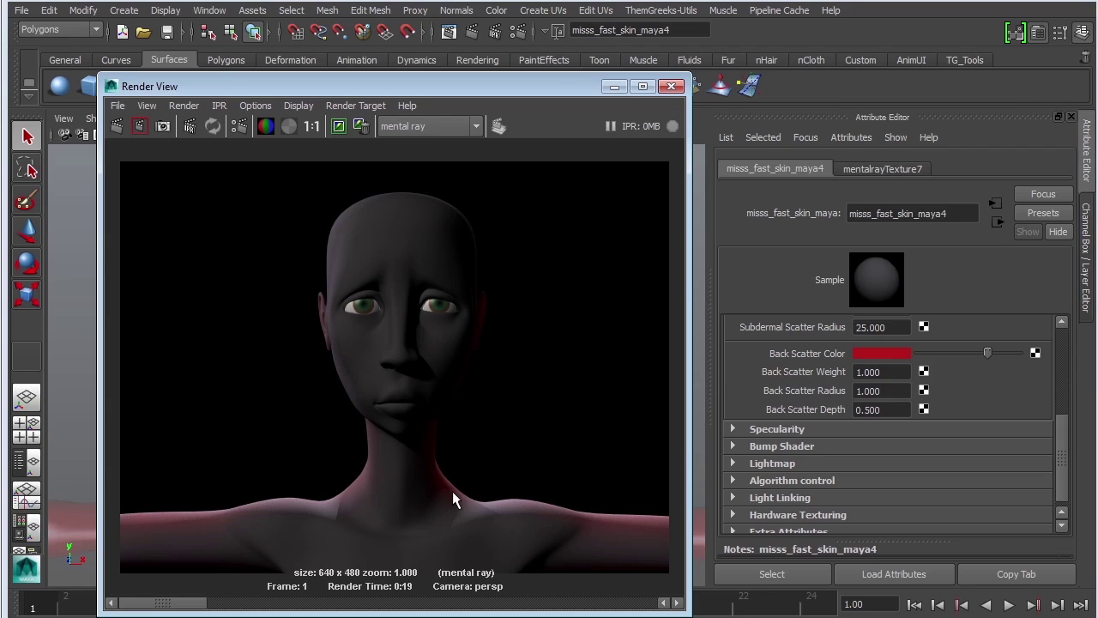
Set the Back Scatter Radius of misss_fast_skin_maya4 to 0.7.
{"action": "left_click", "coordinate": [897, 390]}
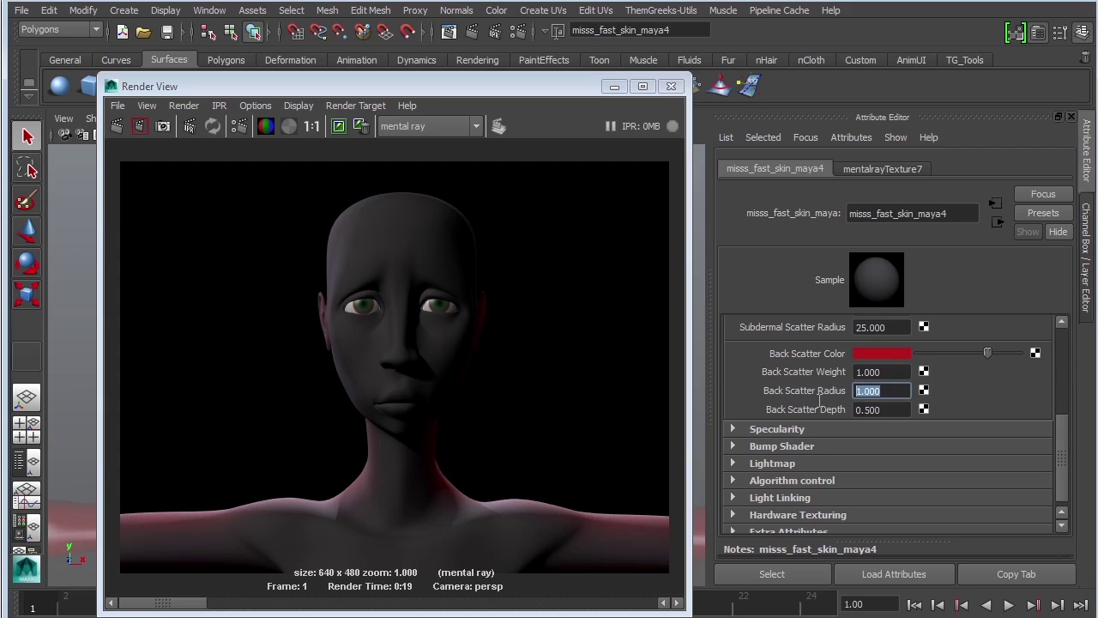
{"action": "type", "text": "."}
{"action": "key", "text": "Return"}
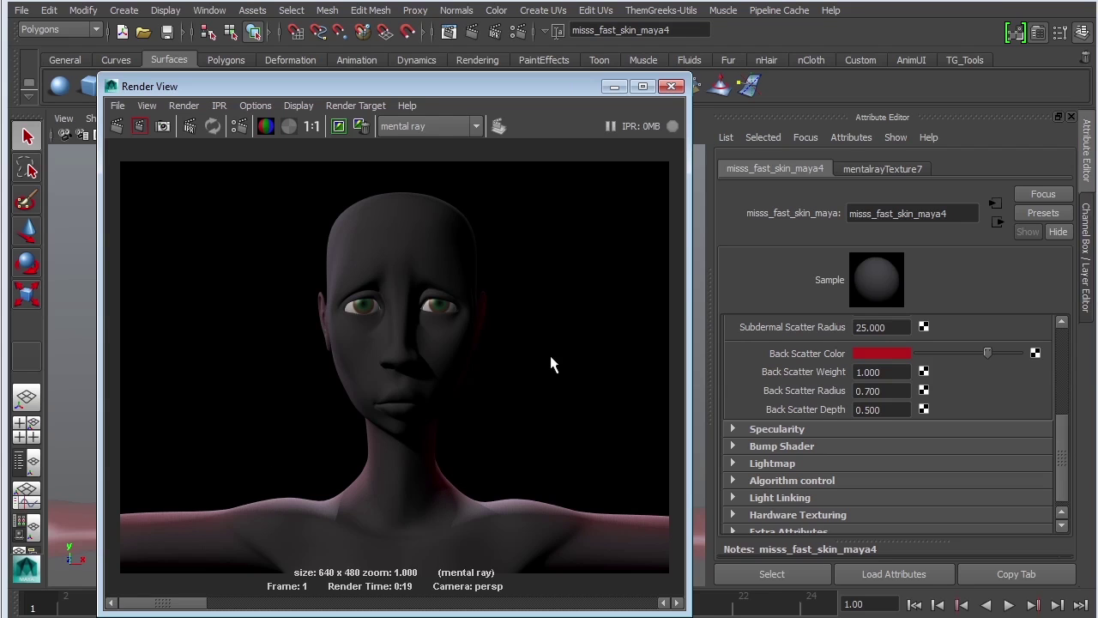
Change the Back Scatter Color to a lighter, less saturated red and render the full image.
{"action": "left_click", "coordinate": [892, 355]}
{"action": "left_click_drag", "start_coordinate": [917, 397], "coordinate": [905, 395]}
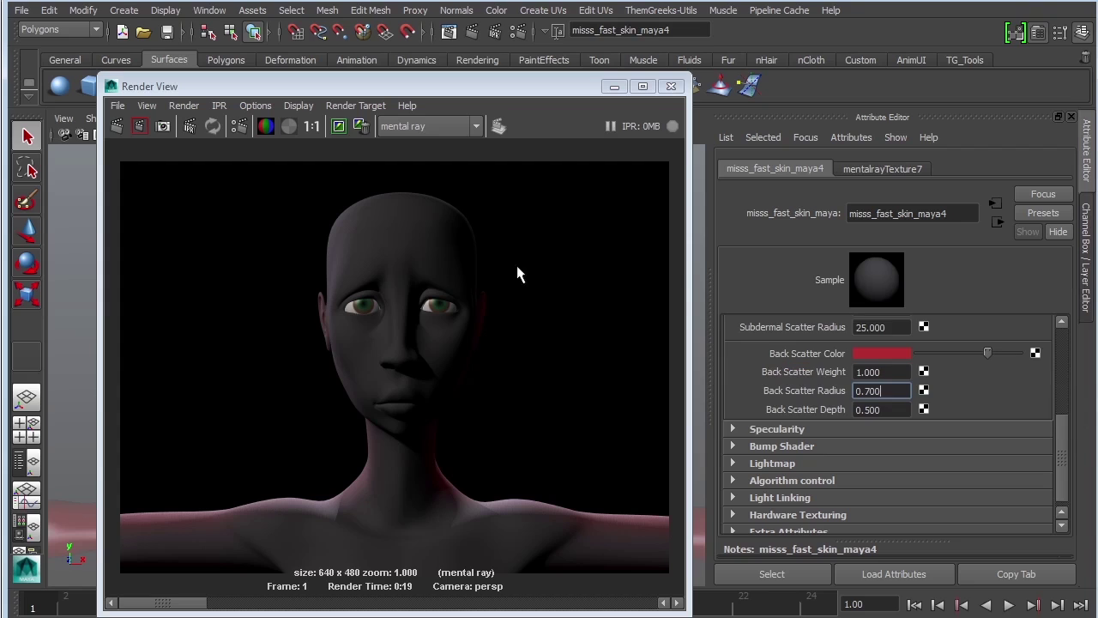
{"action": "left_click", "coordinate": [117, 127]}
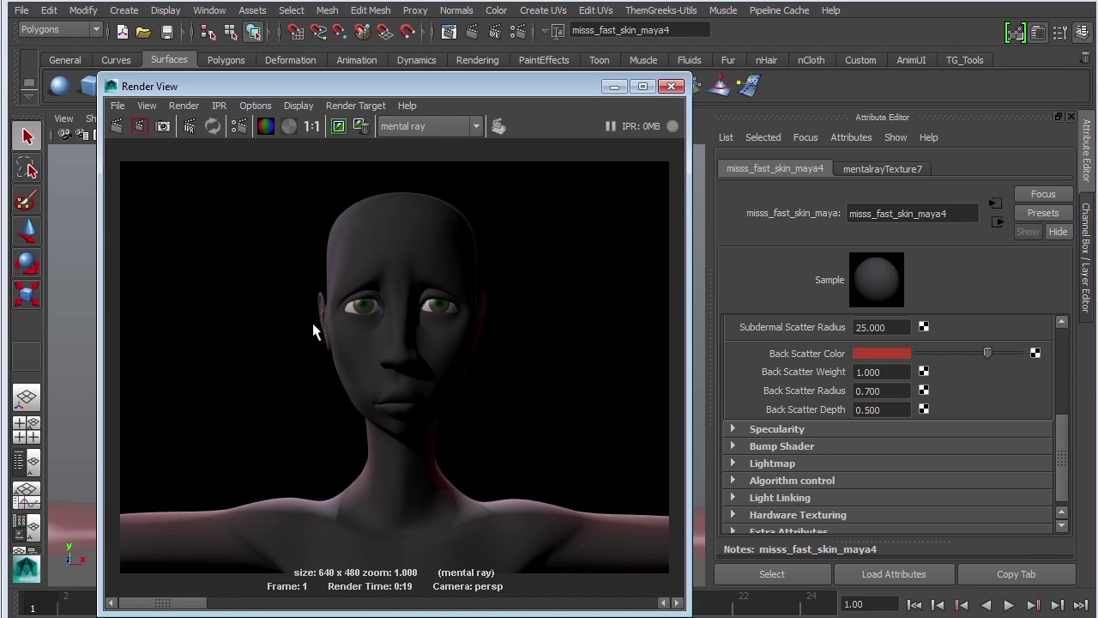
Isolate the epidermal layer by setting Back Scatter Weight to 0 and Epidermal Scatter Weight to 1, and render the full image.
{"action": "double_click", "coordinate": [892, 376]}
{"action": "type", "text": "0"}
{"action": "key", "text": "Return"}
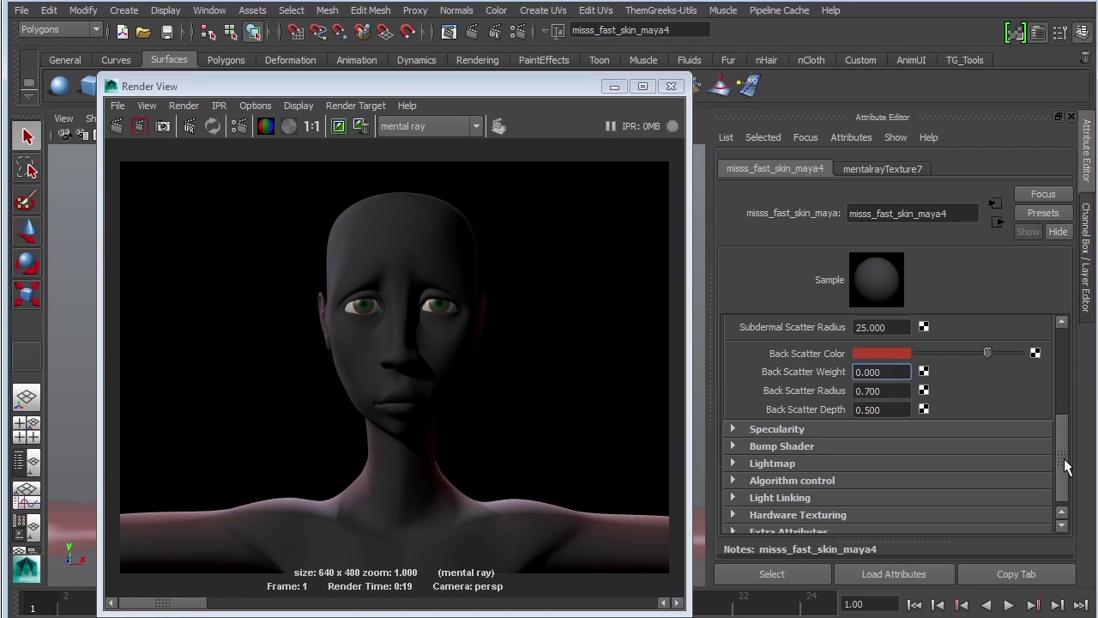
{"action": "scroll", "coordinate": [853, 401], "scroll_direction": "up", "scroll_amount": 5}
{"action": "double_click", "coordinate": [862, 388]}
{"action": "type", "text": "1"}
{"action": "key", "text": "Return"}
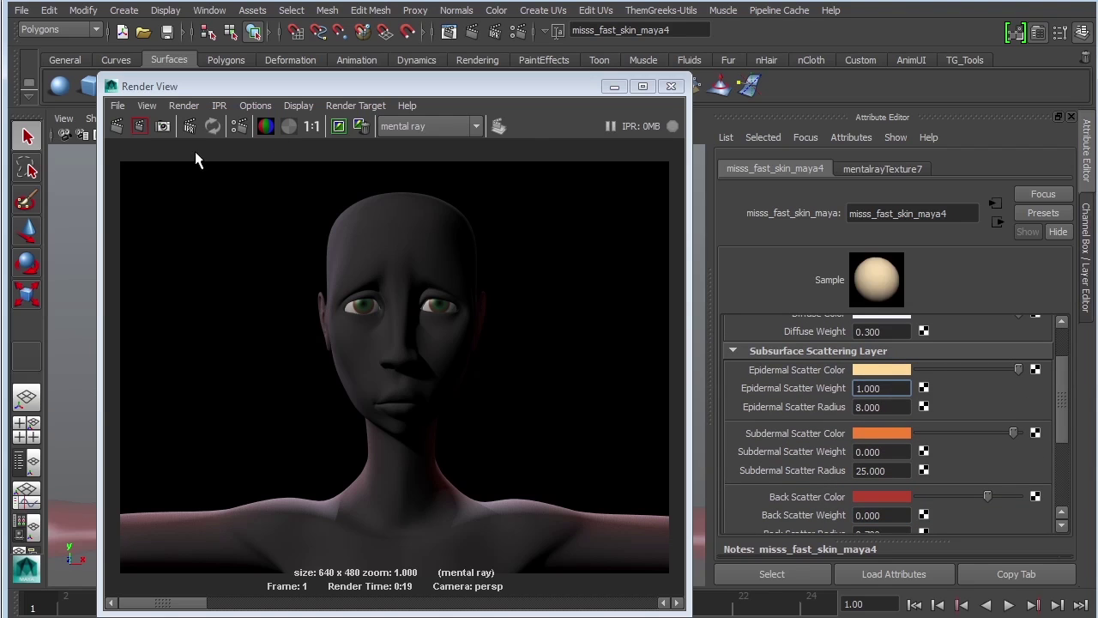
{"action": "left_click", "coordinate": [116, 125]}
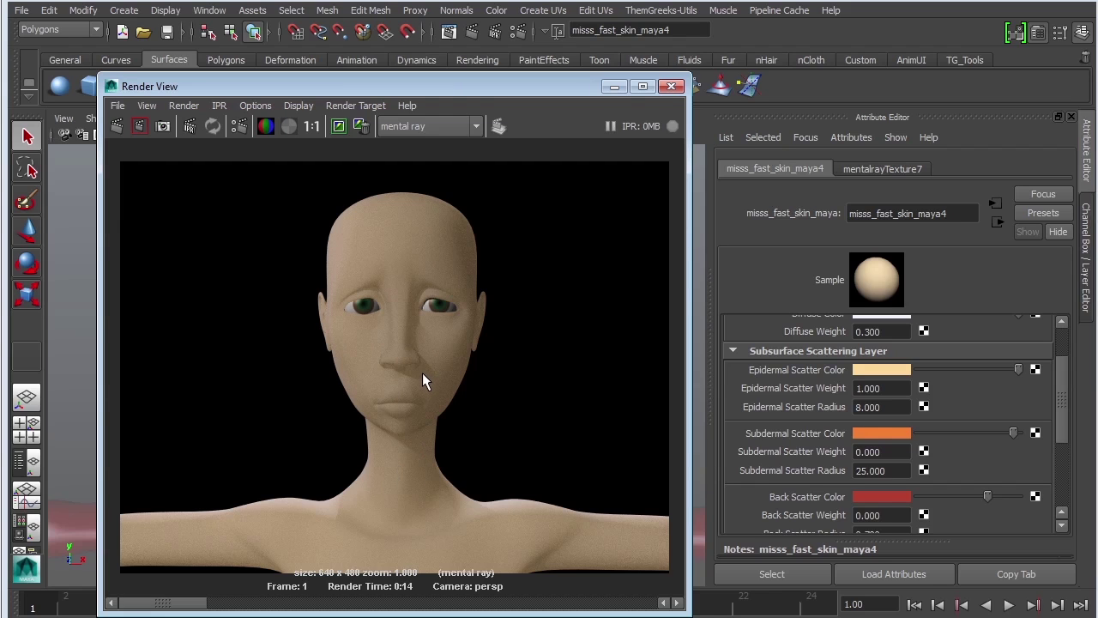
Test the Epidermal Scatter Radius at 1 and at 0.5, rendering the full image for each value.
{"action": "left_click", "coordinate": [868, 407]}
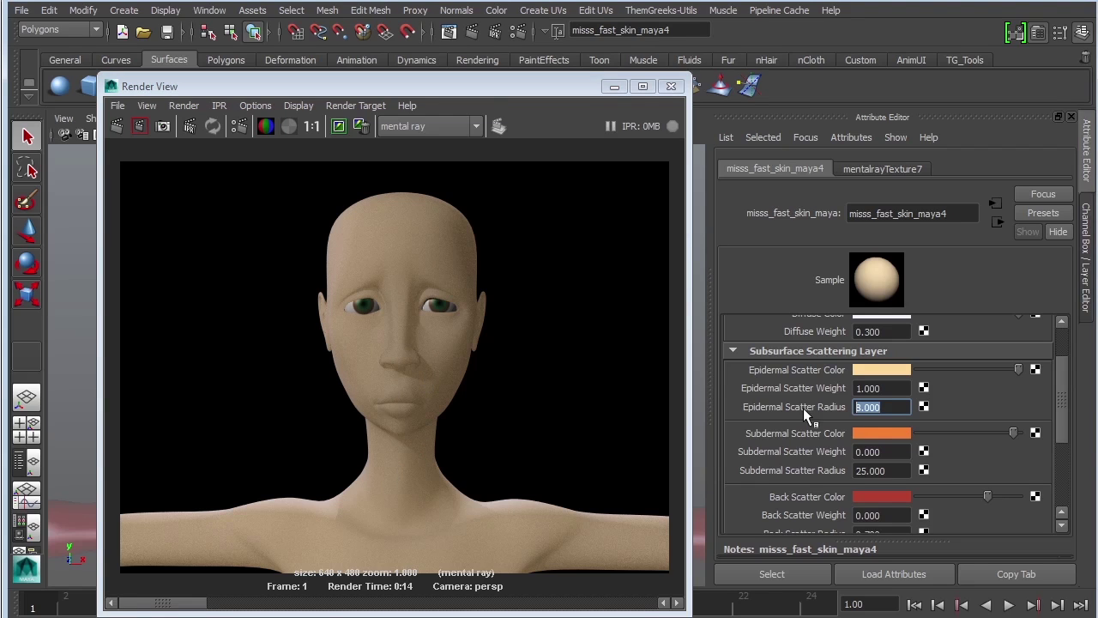
{"action": "type", "text": "1.000"}
{"action": "left_click", "coordinate": [117, 126]}
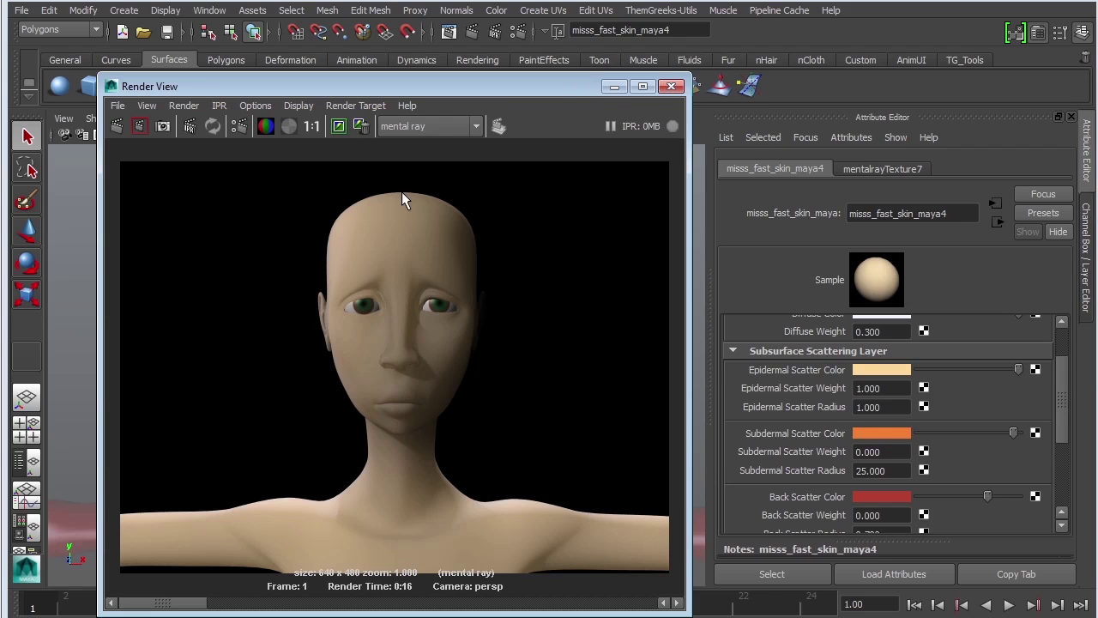
{"action": "left_click", "coordinate": [893, 407]}
{"action": "type", "text": "0.5"}
{"action": "key", "text": "Return"}
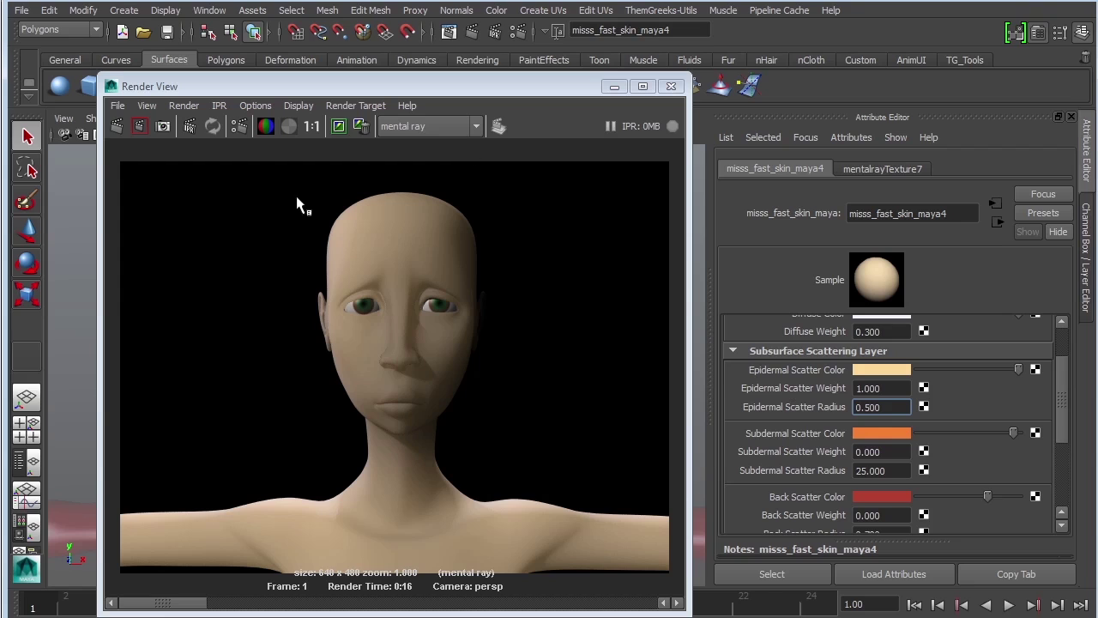
{"action": "left_click", "coordinate": [117, 126]}
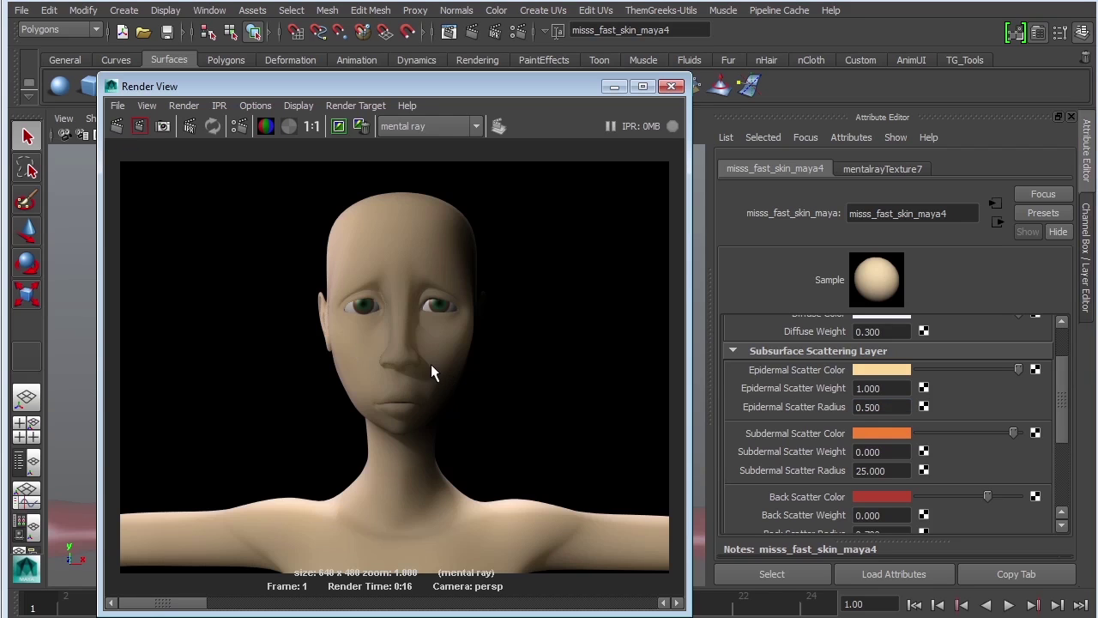
Set the Epidermal Scatter Radius to 0.1 and render a region around the nose, followed by the full image.
{"action": "mouse_move", "coordinate": [145, 603]}
{"action": "left_mouse_down"}
{"action": "mouse_move", "coordinate": [478, 605]}
{"action": "mouse_move", "coordinate": [154, 603]}
{"action": "left_mouse_up"}
{"action": "left_click_drag", "start_coordinate": [362, 317], "coordinate": [448, 401]}
{"action": "left_click", "coordinate": [392, 344]}
{"action": "left_click_drag", "start_coordinate": [358, 317], "coordinate": [457, 397]}
{"action": "left_click", "coordinate": [892, 407]}
{"action": "type", "text": ".100"}
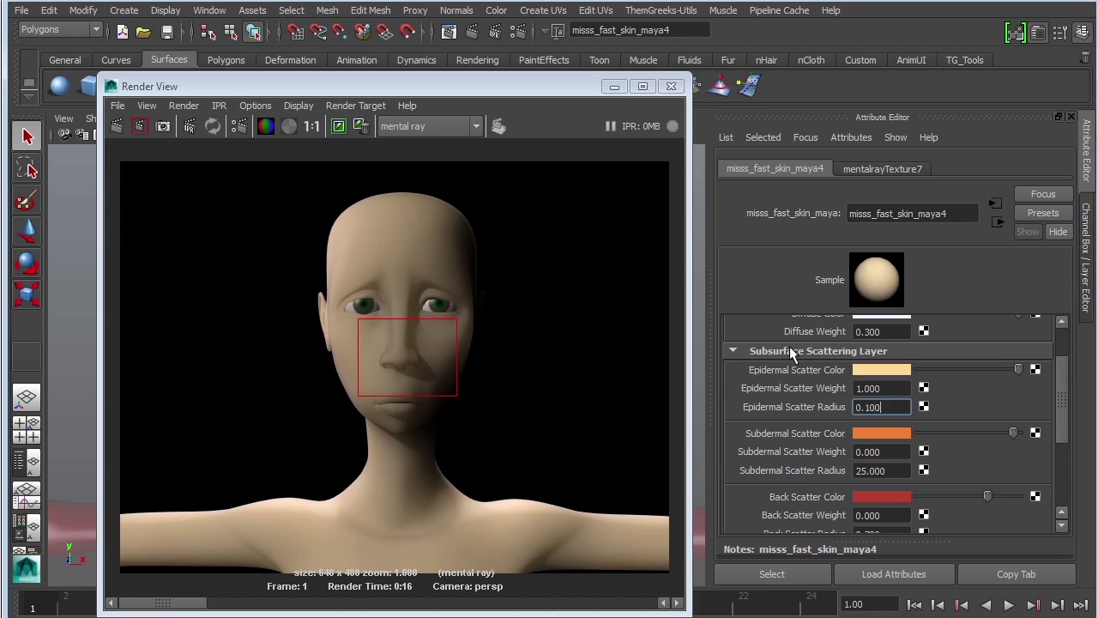
{"action": "key", "text": "Return"}
{"action": "left_click", "coordinate": [140, 126]}
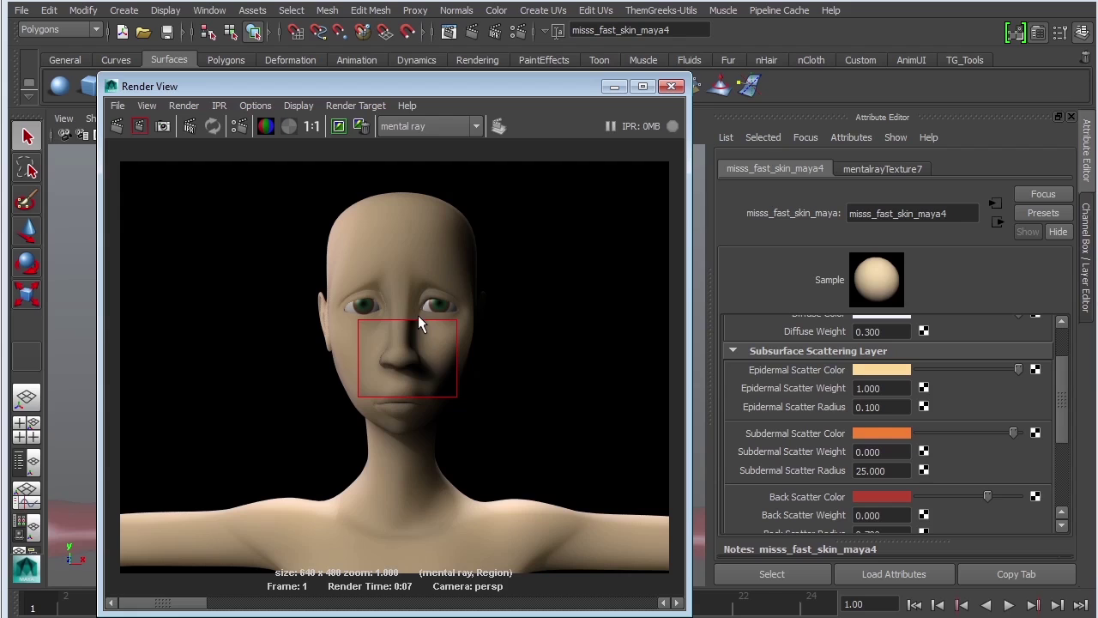
{"action": "left_click", "coordinate": [432, 392]}
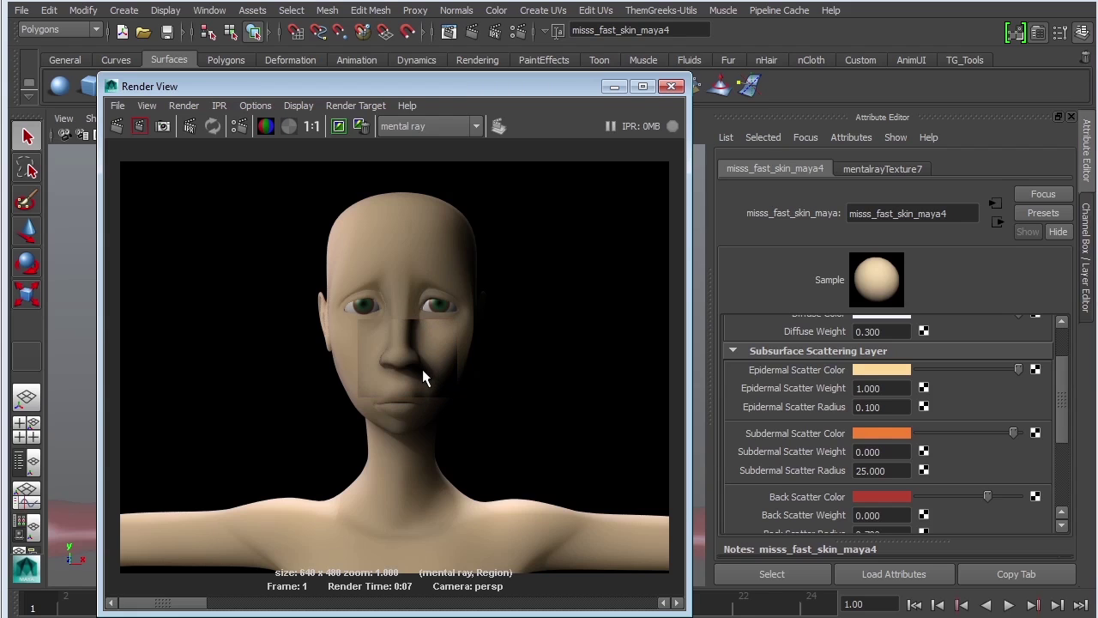
{"action": "left_click", "coordinate": [118, 126]}
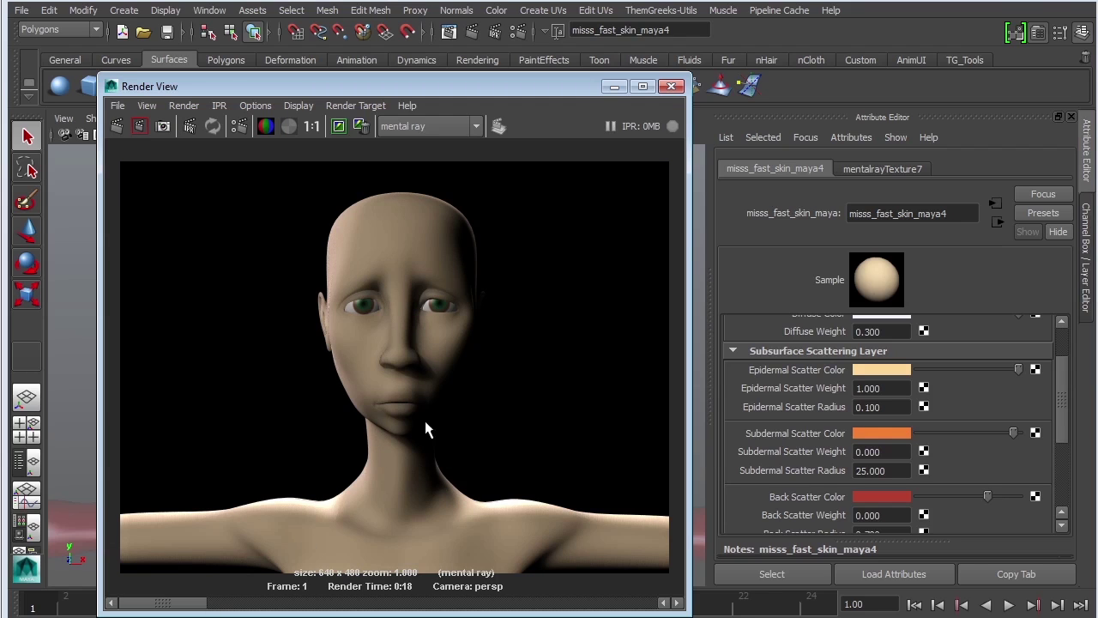
Set the Epidermal Scatter Radius to 0.05 and render the full image.
{"action": "left_click", "coordinate": [879, 411]}
{"action": "type", "text": "0.050"}
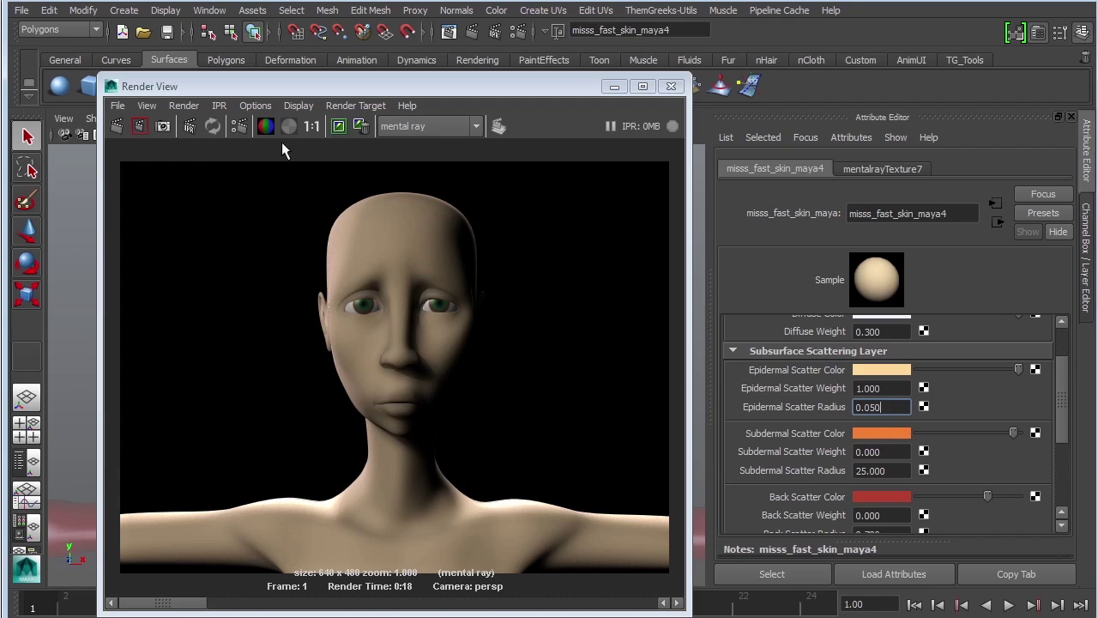
{"action": "left_click", "coordinate": [339, 127]}
{"action": "left_click", "coordinate": [124, 129]}
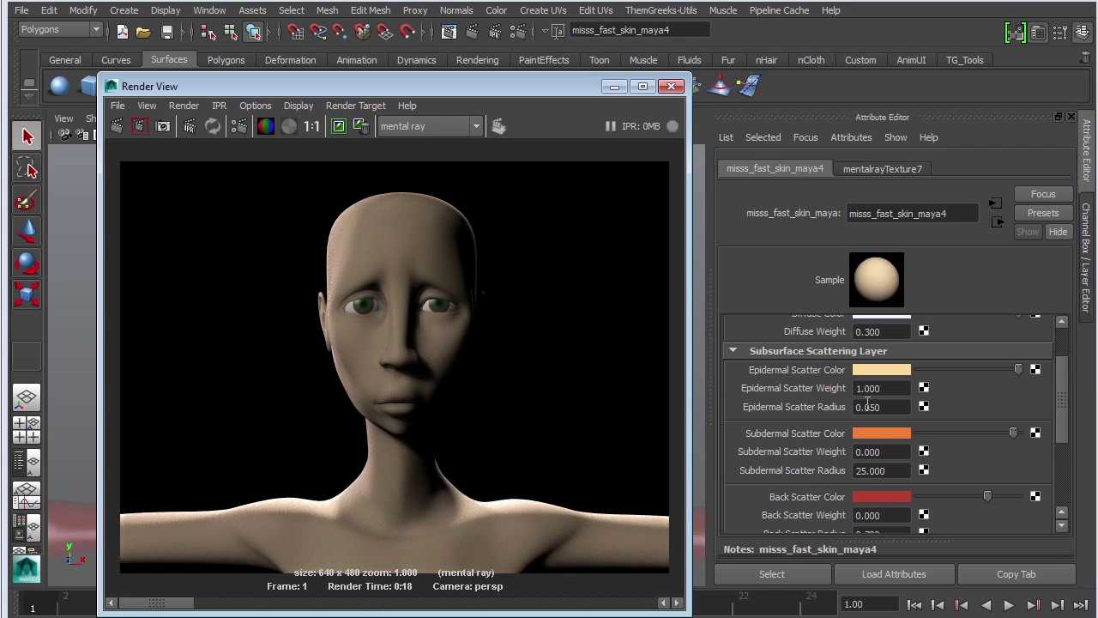
Isolate the subdermal layer by setting Epidermal Scatter Weight to 0 and Subdermal Scatter Weight to 1, and render the full image.
{"action": "double_click", "coordinate": [888, 388]}
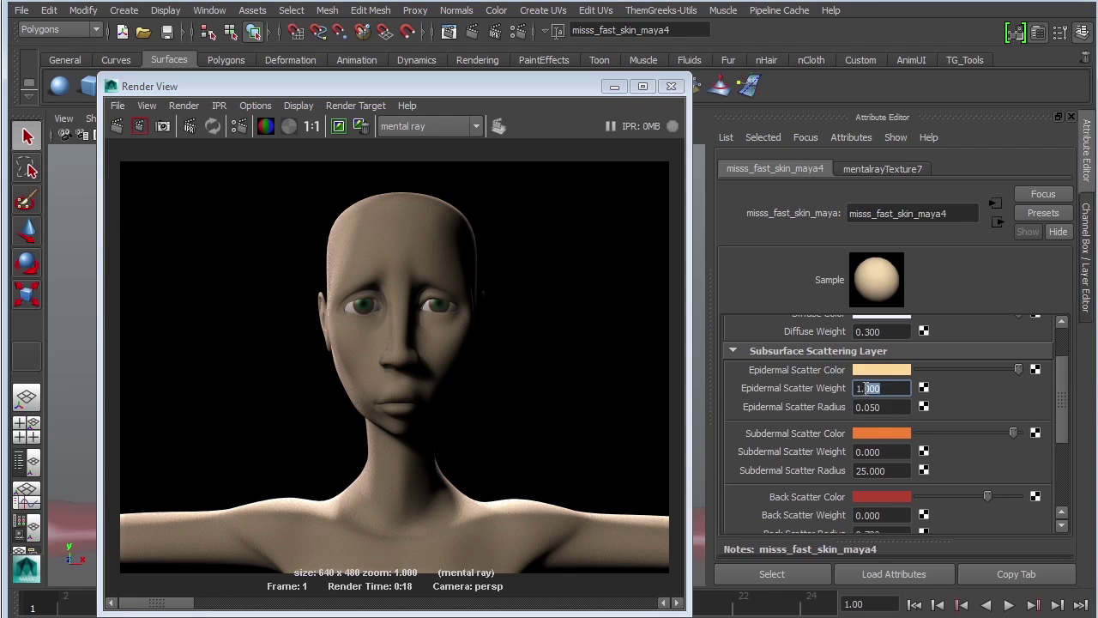
{"action": "type", "text": "0.000"}
{"action": "key", "text": "Return"}
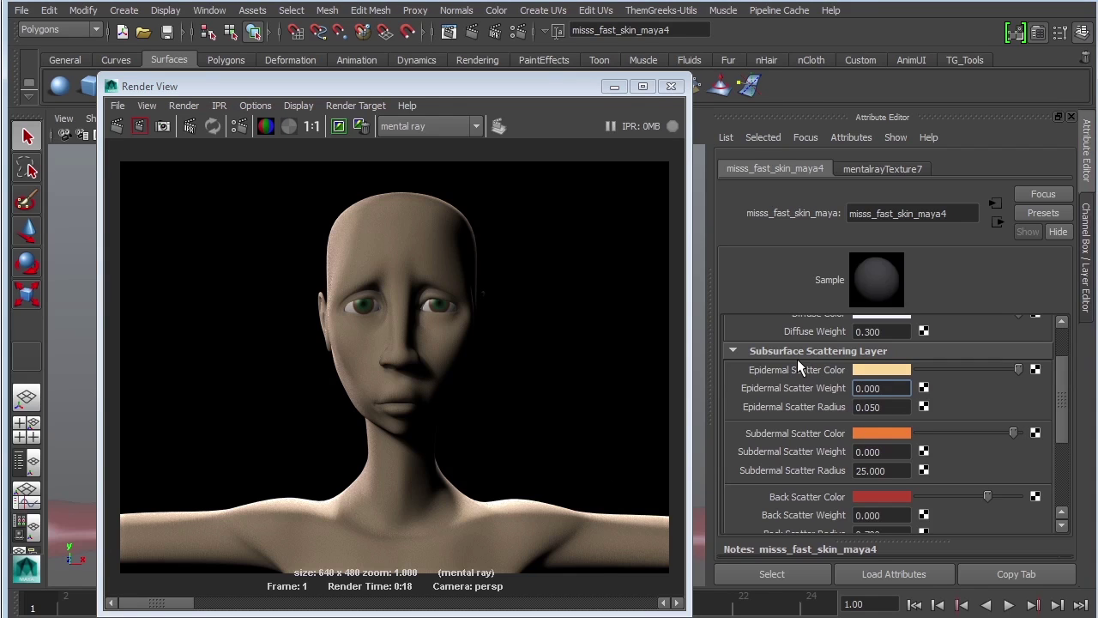
{"action": "double_click", "coordinate": [882, 452]}
{"action": "type", "text": "1"}
{"action": "key", "text": "Return"}
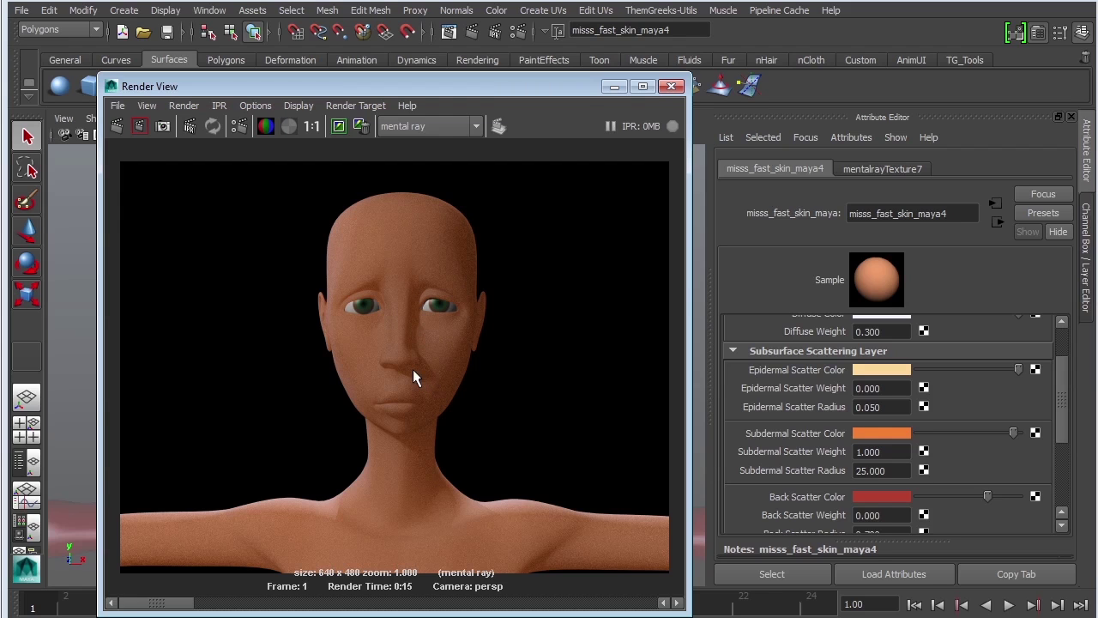
Test the Subdermal Scatter Radius at 1 and at 0.5, rendering the full image for each value.
{"action": "left_click", "coordinate": [908, 471]}
{"action": "type", "text": "1.000"}
{"action": "left_click", "coordinate": [114, 124]}
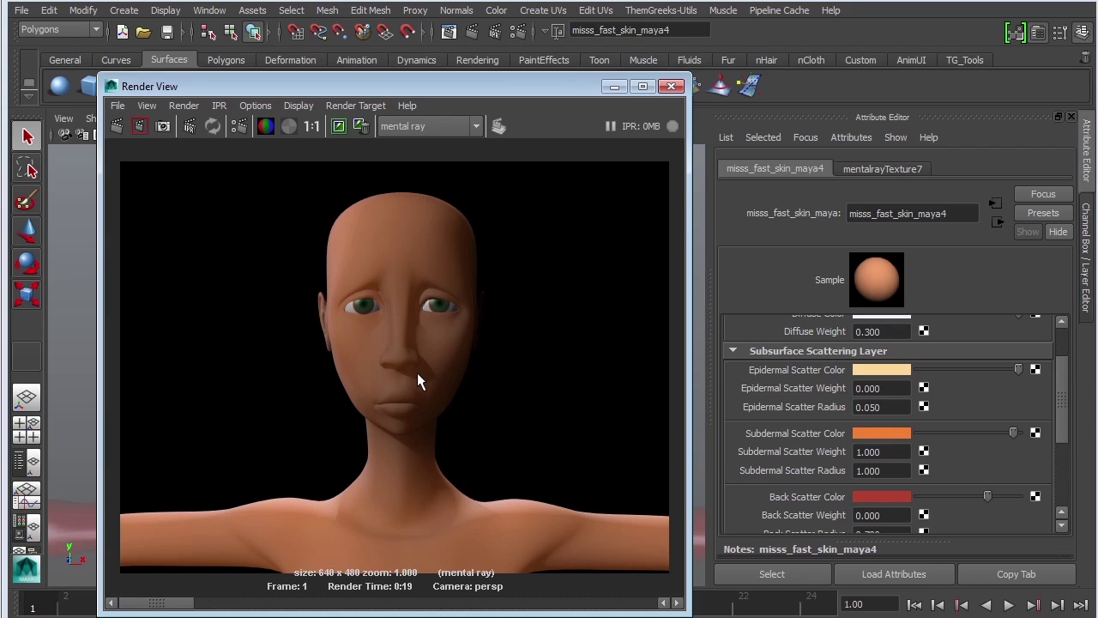
{"action": "left_click", "coordinate": [896, 471]}
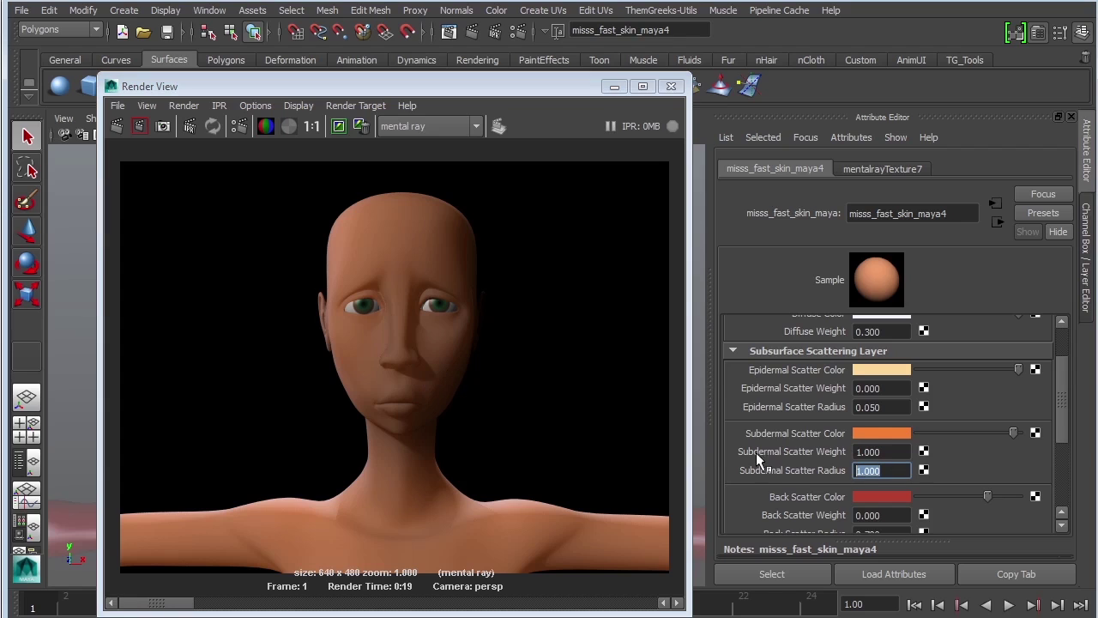
{"action": "type", "text": "0.500"}
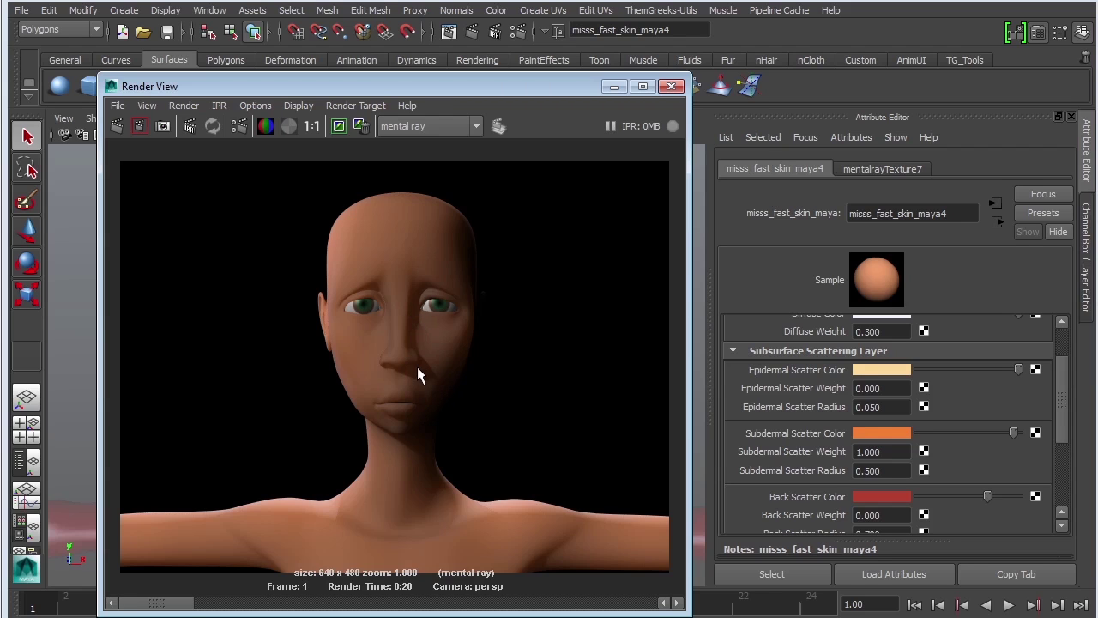
Set the Subdermal Scatter Radius to 0.05 and render the full image.
{"action": "left_click", "coordinate": [898, 470]}
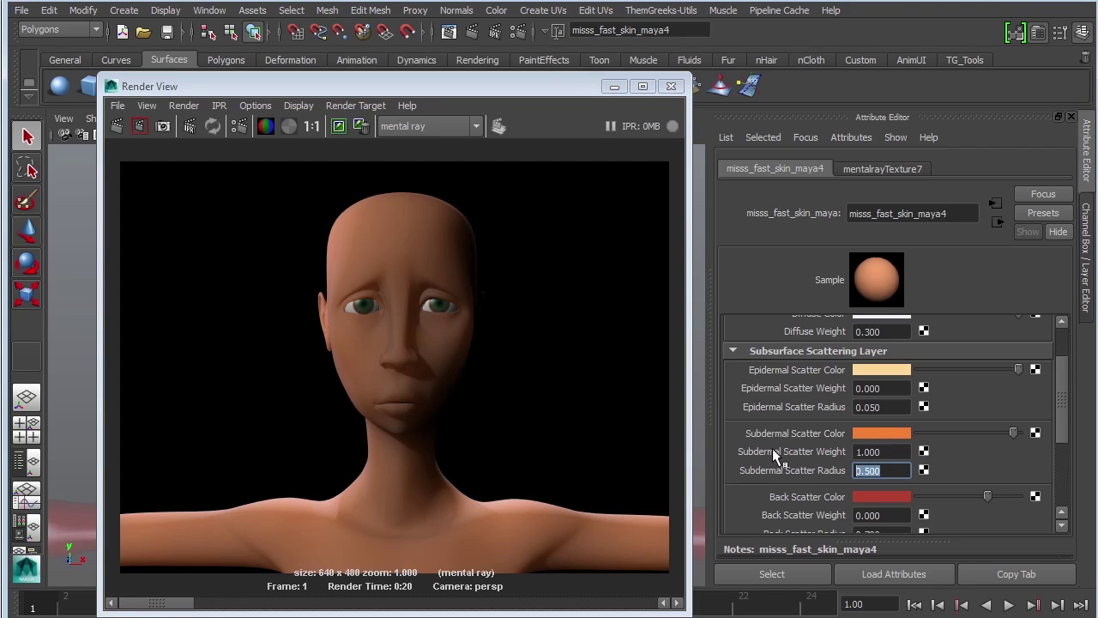
{"action": "type", "text": "0.050"}
{"action": "left_click", "coordinate": [117, 127]}
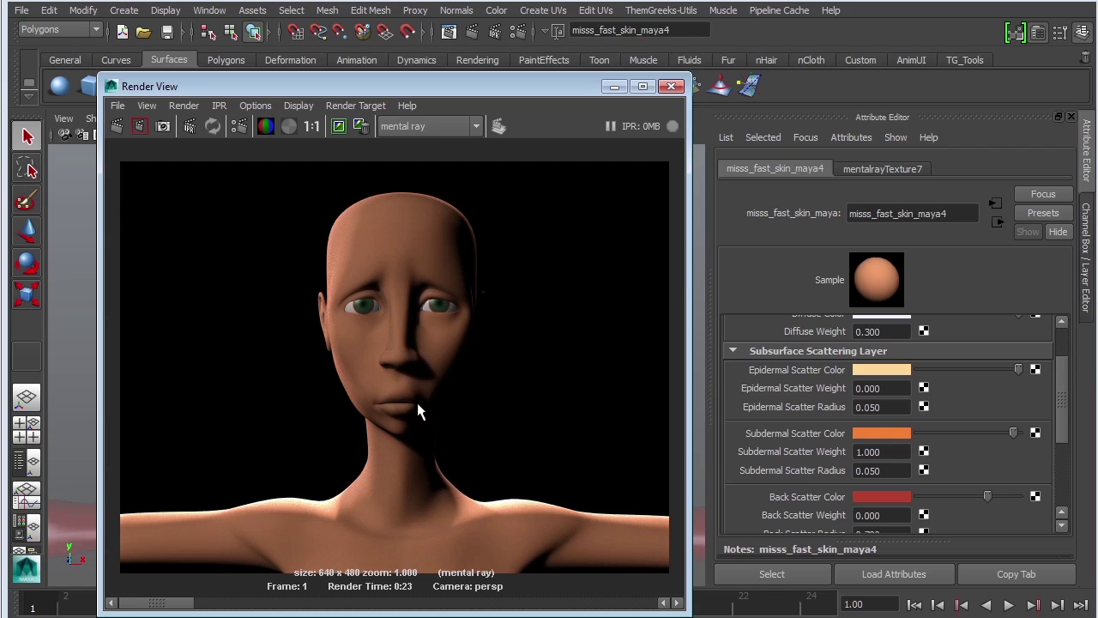
Set the Back Scatter Weight of misss_fast_skin_maya4 to 0.7.
{"action": "left_click", "coordinate": [1064, 407]}
{"action": "left_click_drag", "start_coordinate": [1065, 408], "coordinate": [1059, 422]}
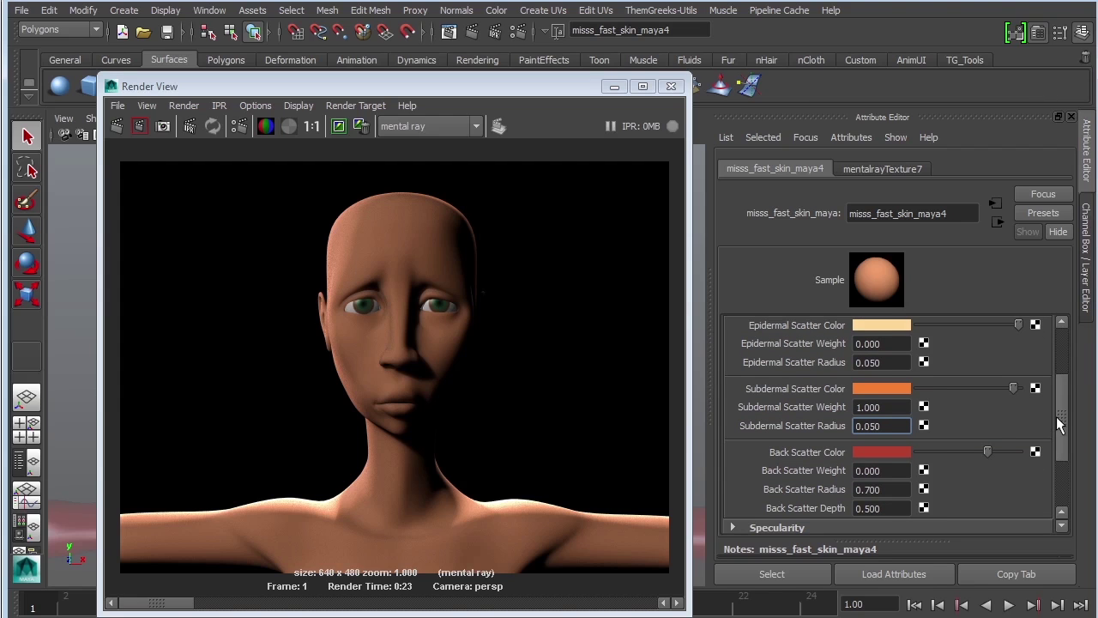
{"action": "double_click", "coordinate": [896, 470]}
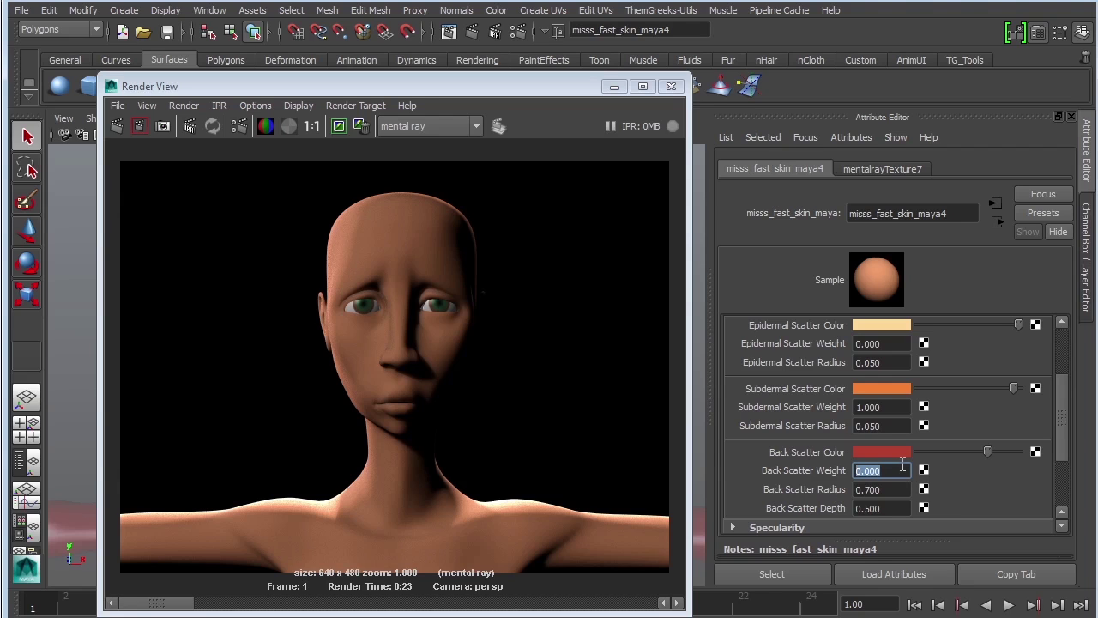
{"action": "type", "text": ".7"}
{"action": "key", "text": "Return"}
Set Epidermal Scatter Weight to 0.4 and Subdermal Scatter Weight to 0.6, and render the full image, keeping it for comparison.
{"action": "left_click_drag", "start_coordinate": [903, 343], "coordinate": [849, 343]}
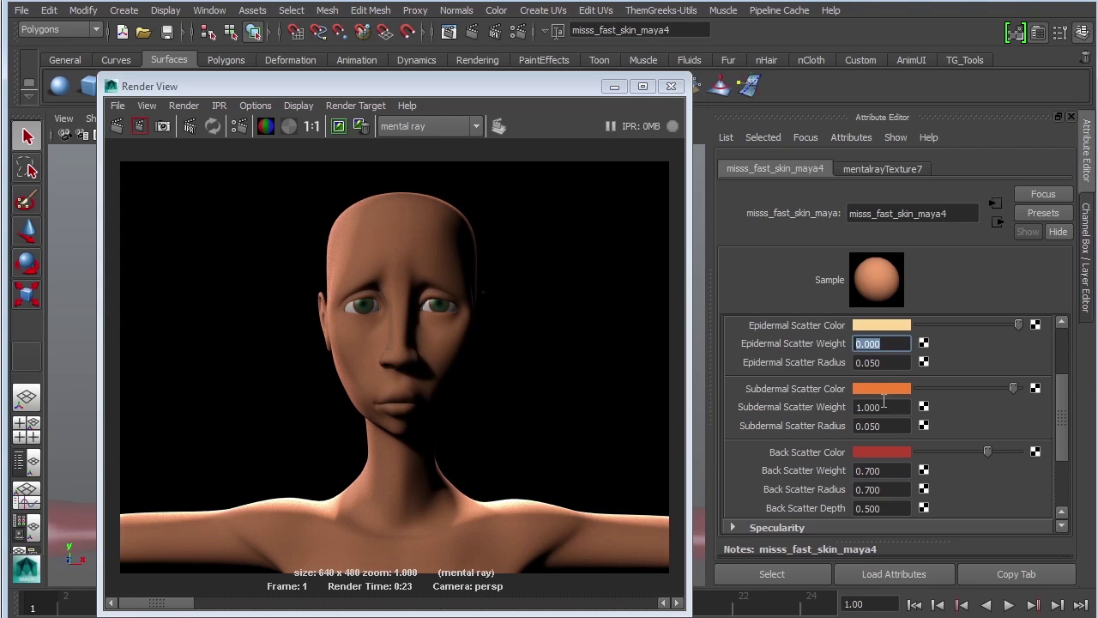
{"action": "left_click_drag", "start_coordinate": [882, 408], "coordinate": [854, 408]}
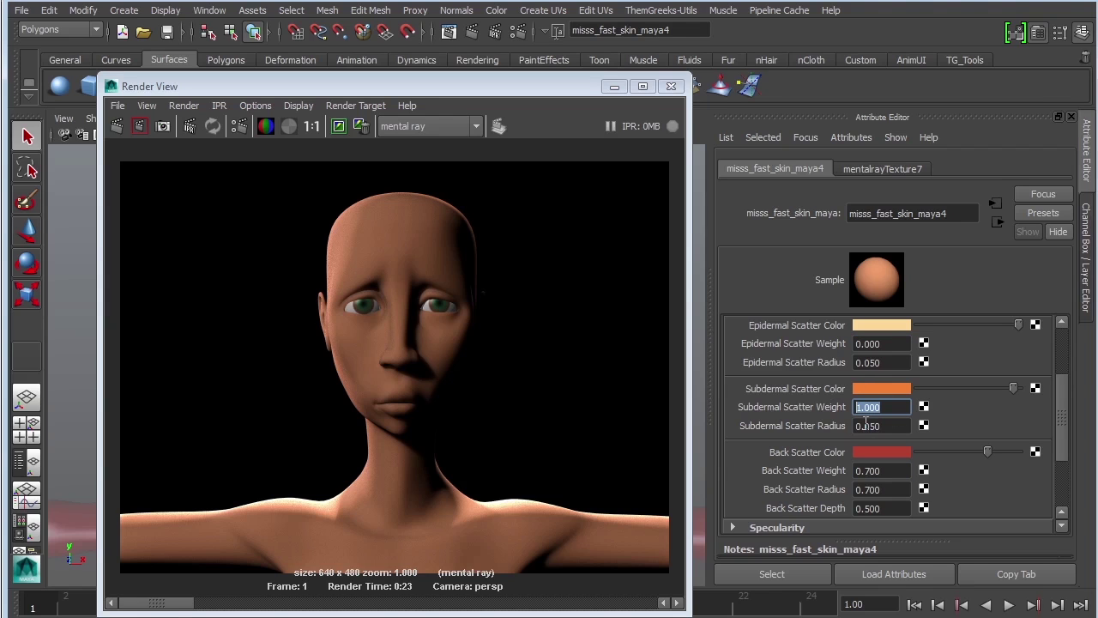
{"action": "left_click", "coordinate": [901, 344]}
{"action": "left_click_drag", "start_coordinate": [889, 405], "coordinate": [820, 405]}
{"action": "left_click_drag", "start_coordinate": [907, 344], "coordinate": [813, 342]}
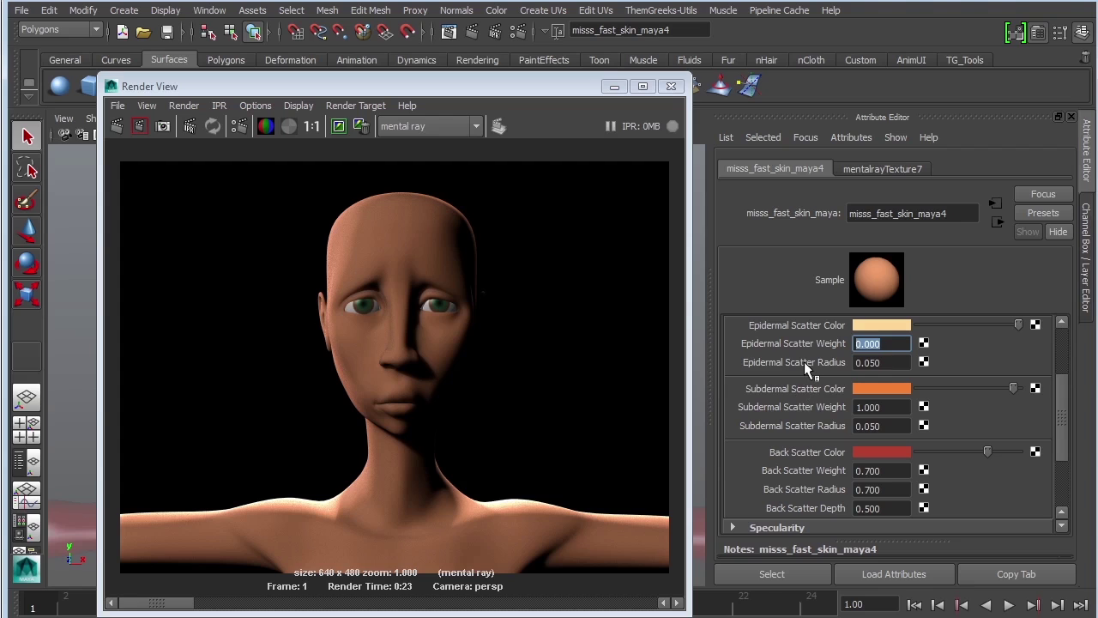
{"action": "type", "text": ".4"}
{"action": "left_click", "coordinate": [884, 408]}
{"action": "type", "text": "0.600"}
{"action": "key", "text": "Return"}
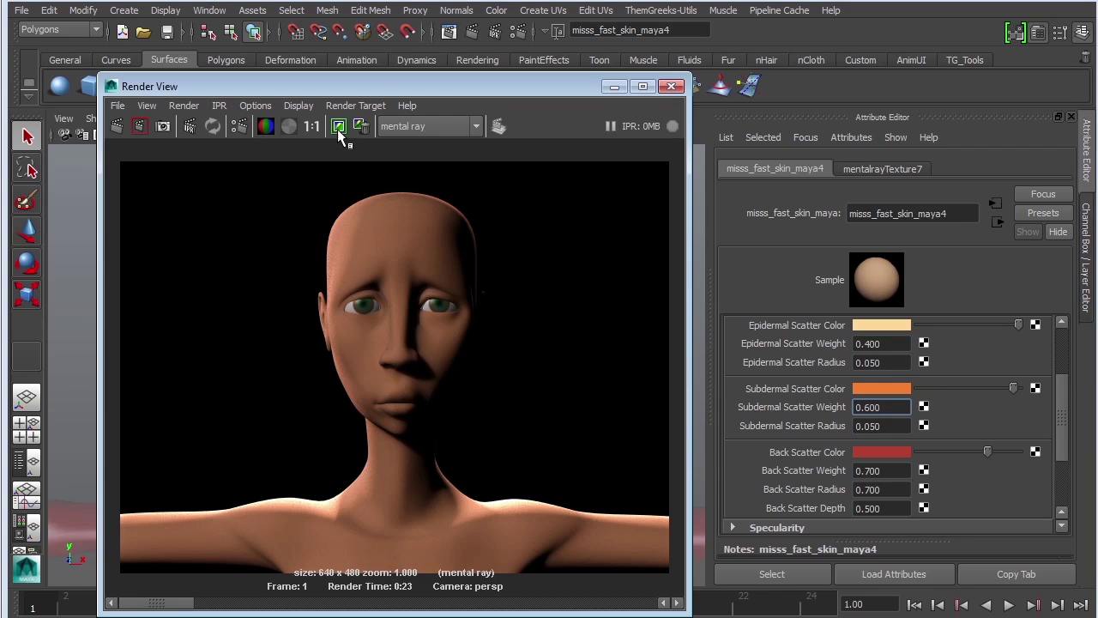
{"action": "left_click", "coordinate": [118, 127]}
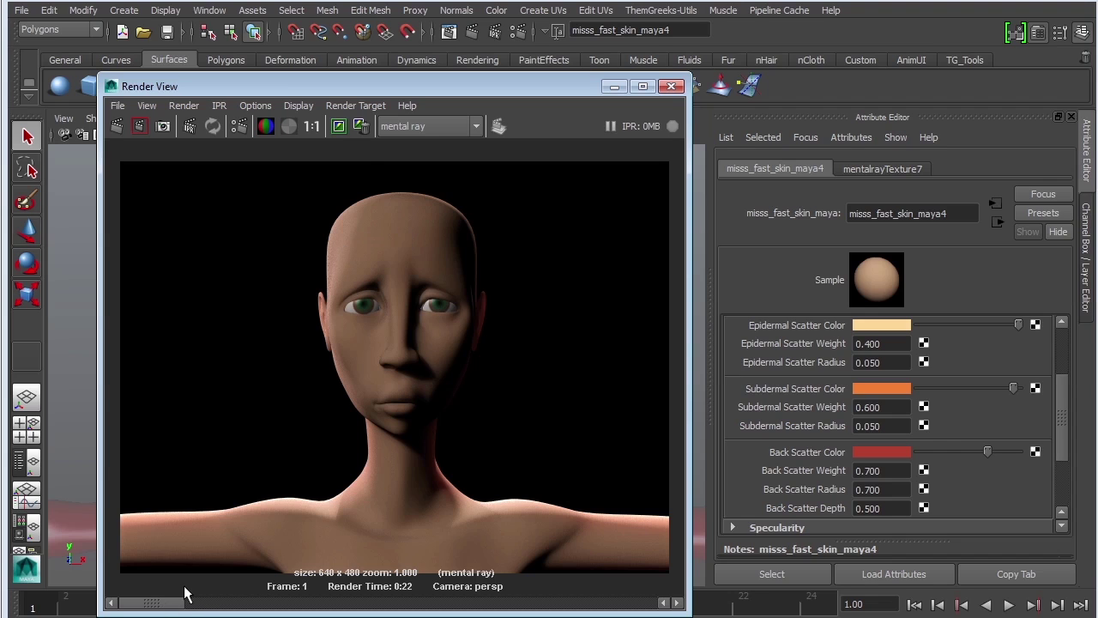
{"action": "left_click", "coordinate": [341, 128]}
Map a file texture with WholeBody_Skin_PrimaryColorMap.tif to the Epidermal Scatter Color and compare its render with the stored one.
{"action": "left_click_drag", "start_coordinate": [1060, 418], "coordinate": [1064, 358]}
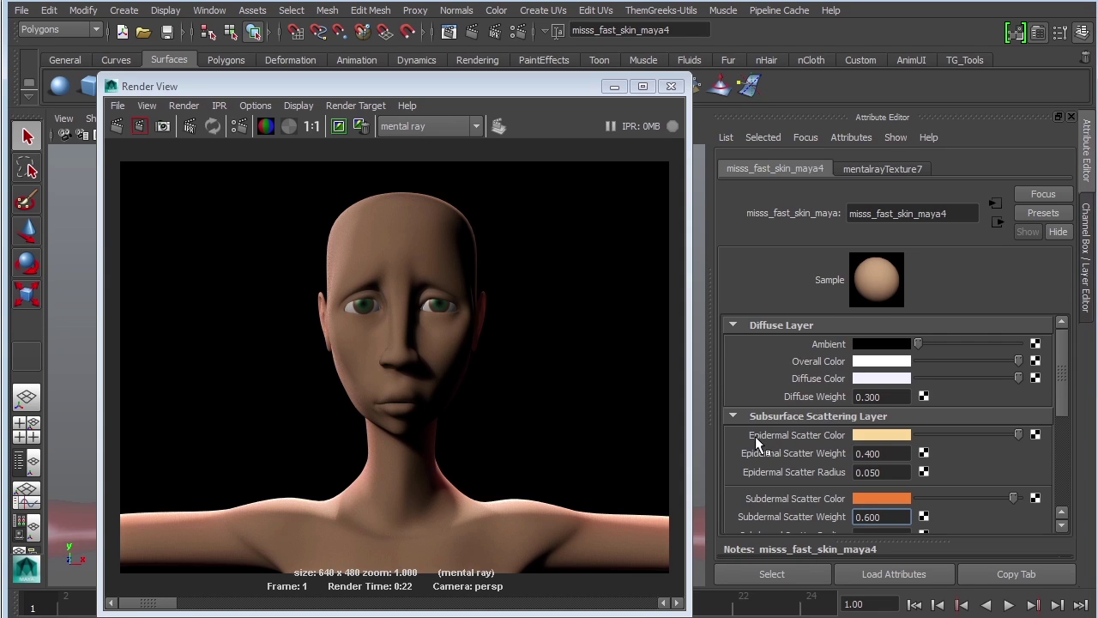
{"action": "left_click_drag", "start_coordinate": [1067, 381], "coordinate": [1066, 415]}
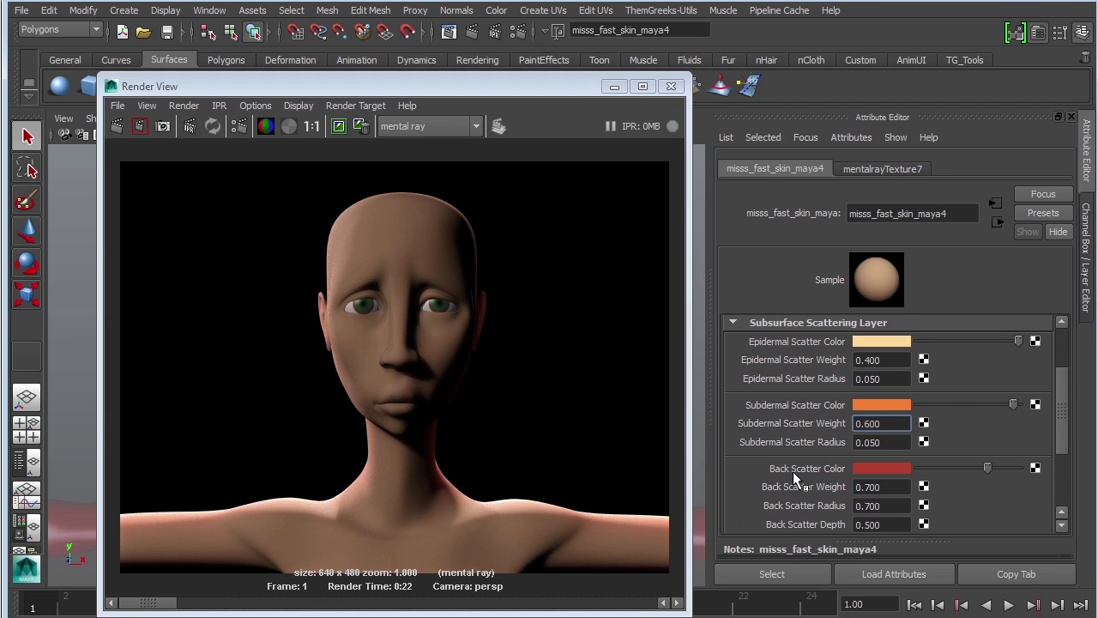
{"action": "left_click_drag", "start_coordinate": [1066, 442], "coordinate": [1063, 407]}
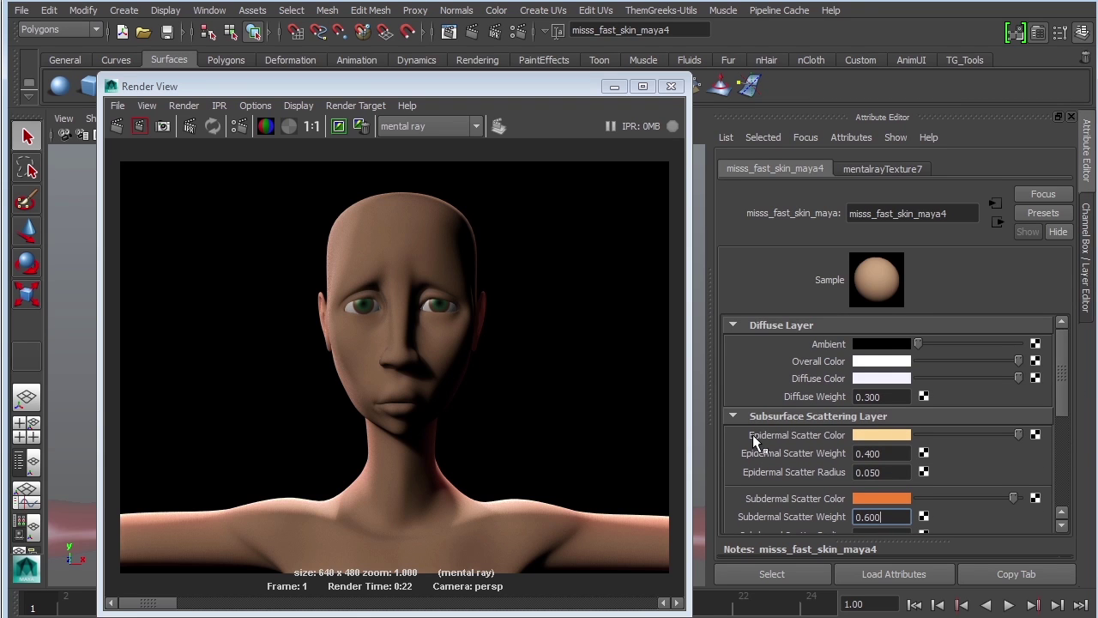
{"action": "left_click", "coordinate": [1036, 435]}
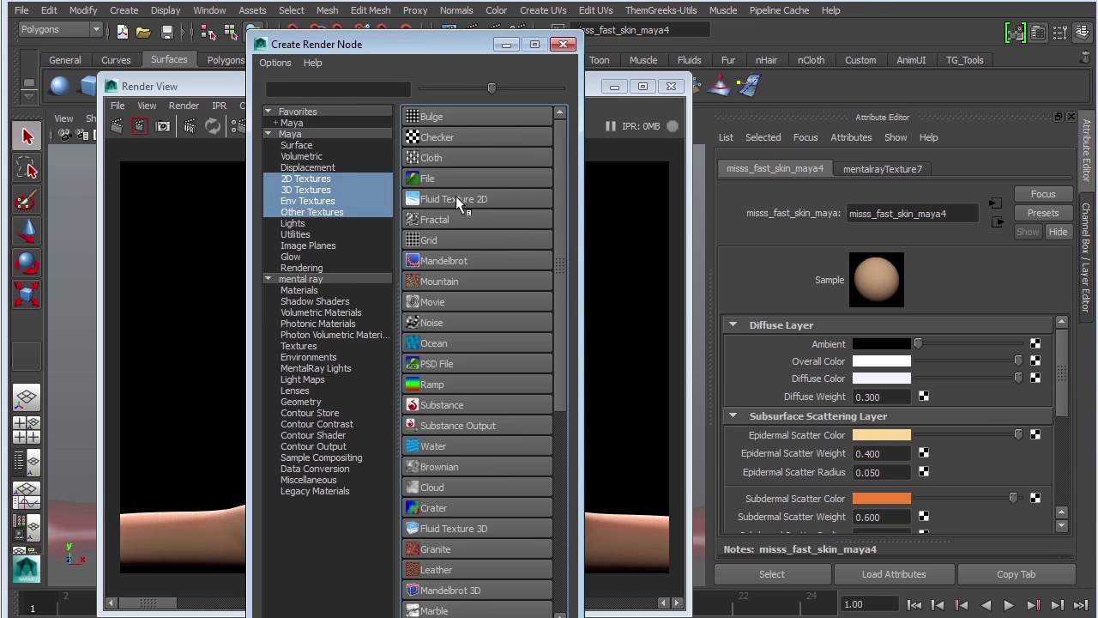
{"action": "left_click", "coordinate": [447, 178]}
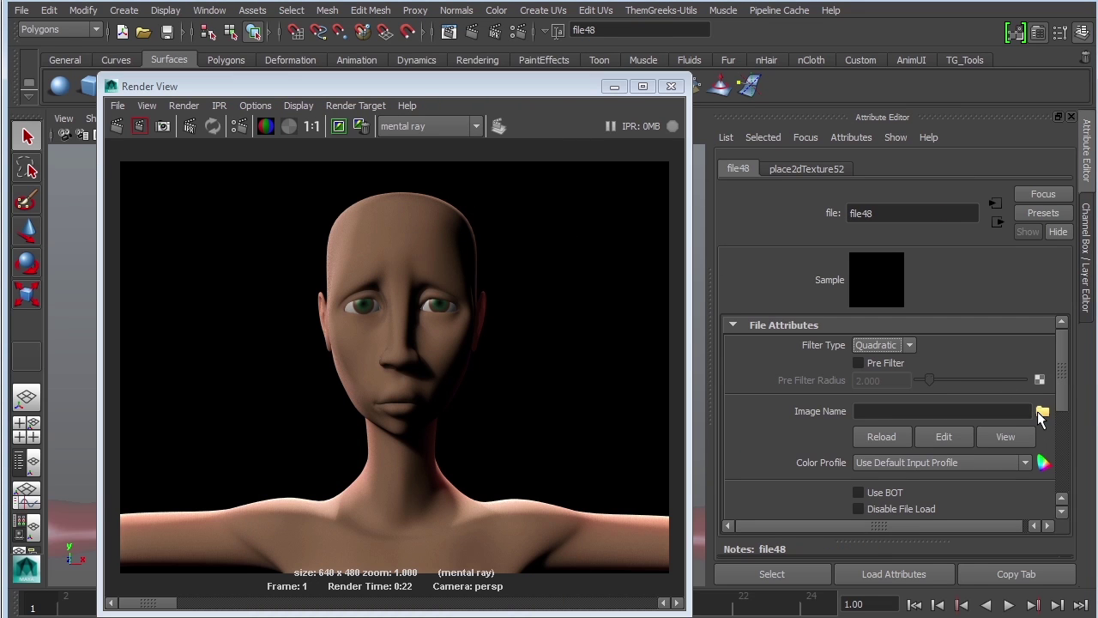
{"action": "left_click", "coordinate": [1042, 412]}
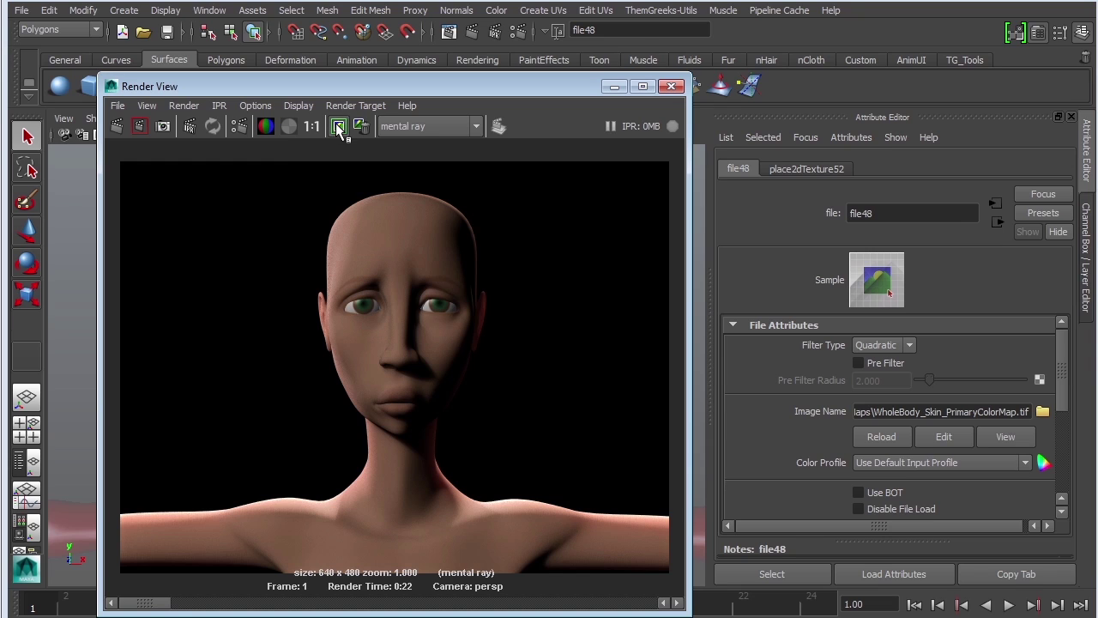
{"action": "left_click", "coordinate": [339, 127]}
{"action": "mouse_move", "coordinate": [152, 604]}
{"action": "left_mouse_down"}
{"action": "mouse_move", "coordinate": [252, 605]}
{"action": "mouse_move", "coordinate": [162, 605]}
{"action": "left_mouse_up"}
{"action": "mouse_move", "coordinate": [144, 604]}
{"action": "left_mouse_down"}
{"action": "mouse_move", "coordinate": [290, 607]}
{"action": "mouse_move", "coordinate": [144, 606]}
{"action": "left_mouse_up"}
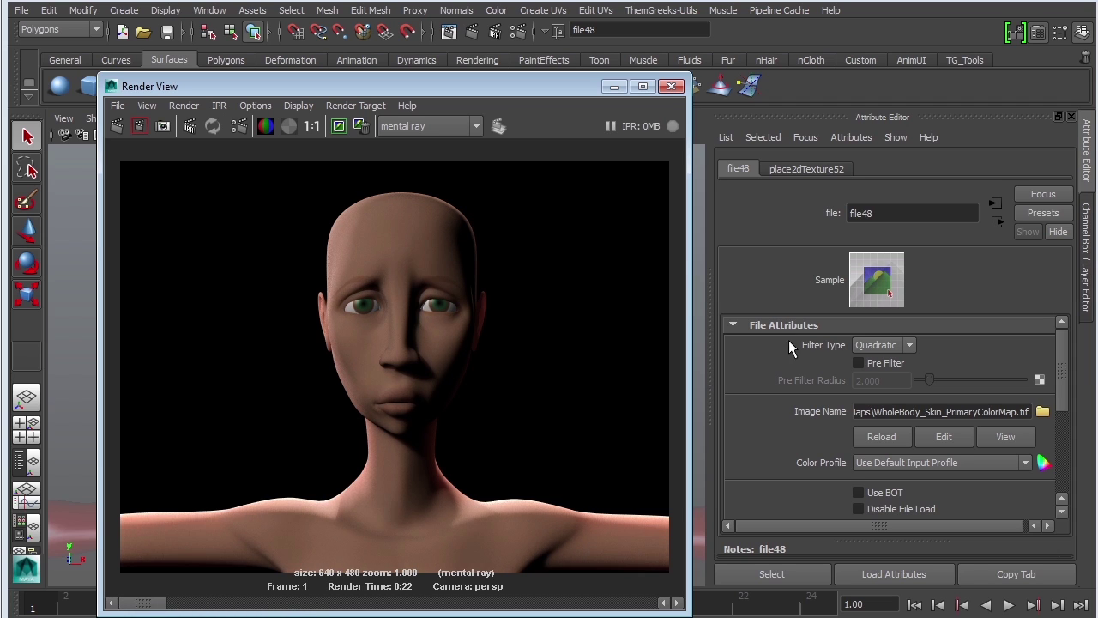
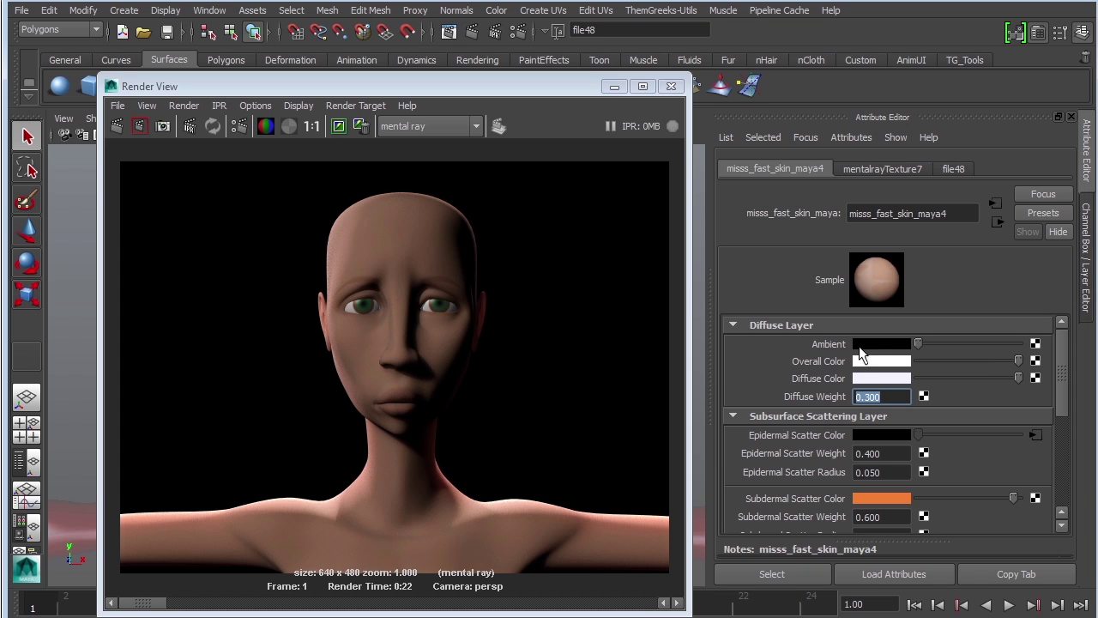
Compare a file texture on the Overall Color, at Diffuse Weight 0.3, with the stored renders, and break its connection.
{"action": "left_click", "coordinate": [1036, 361]}
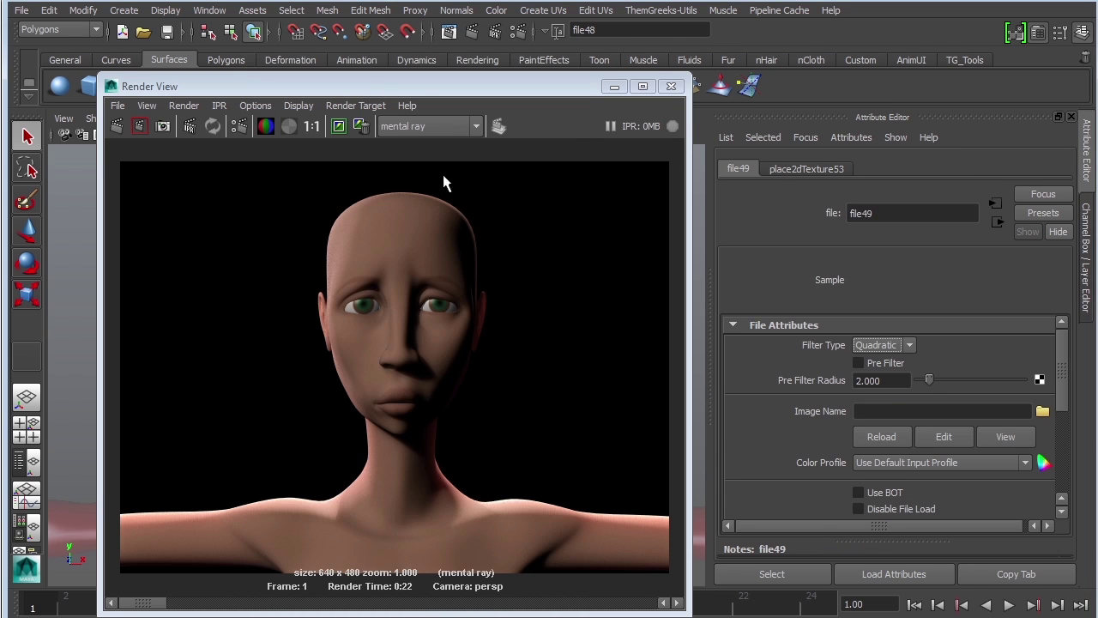
{"action": "left_click", "coordinate": [440, 178]}
{"action": "left_click", "coordinate": [996, 223]}
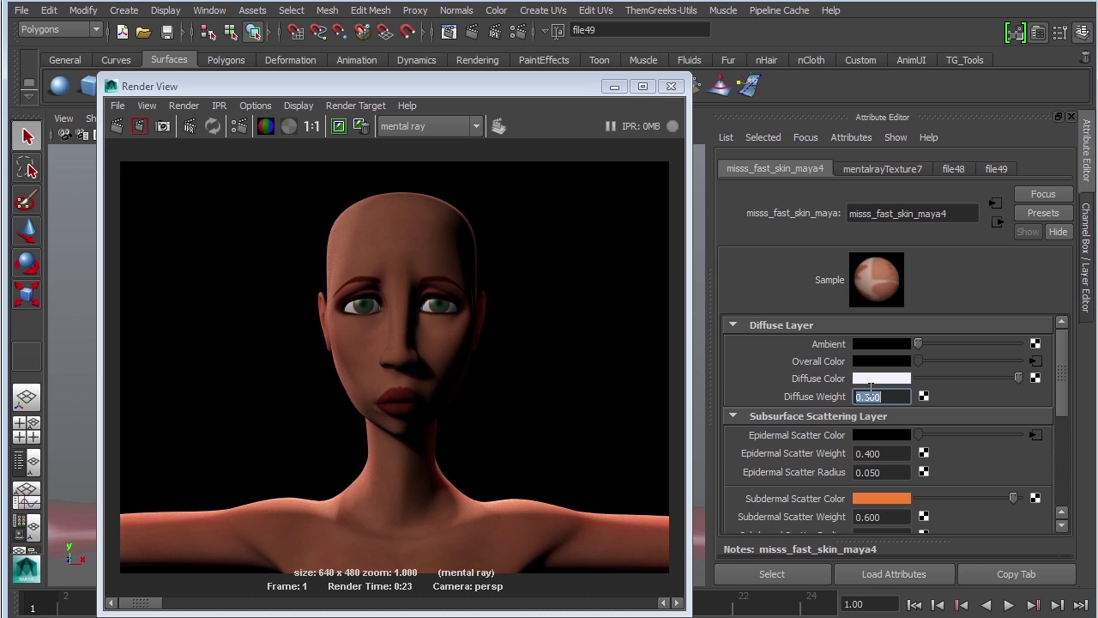
{"action": "type", "text": "0.3"}
{"action": "key", "text": "Return"}
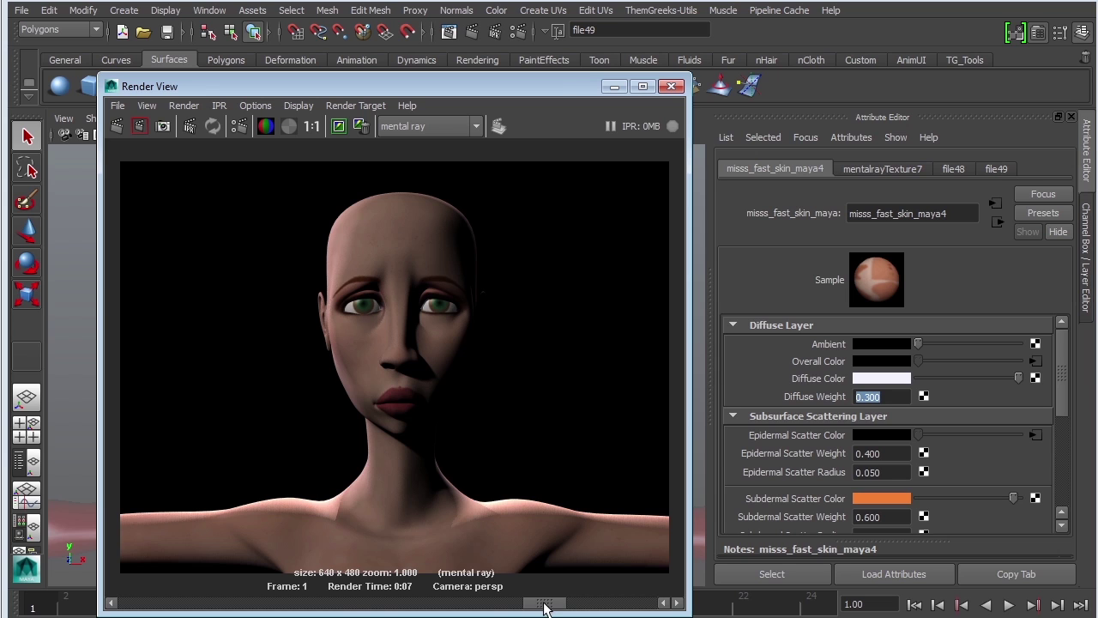
{"action": "left_click_drag", "start_coordinate": [547, 602], "coordinate": [110, 583]}
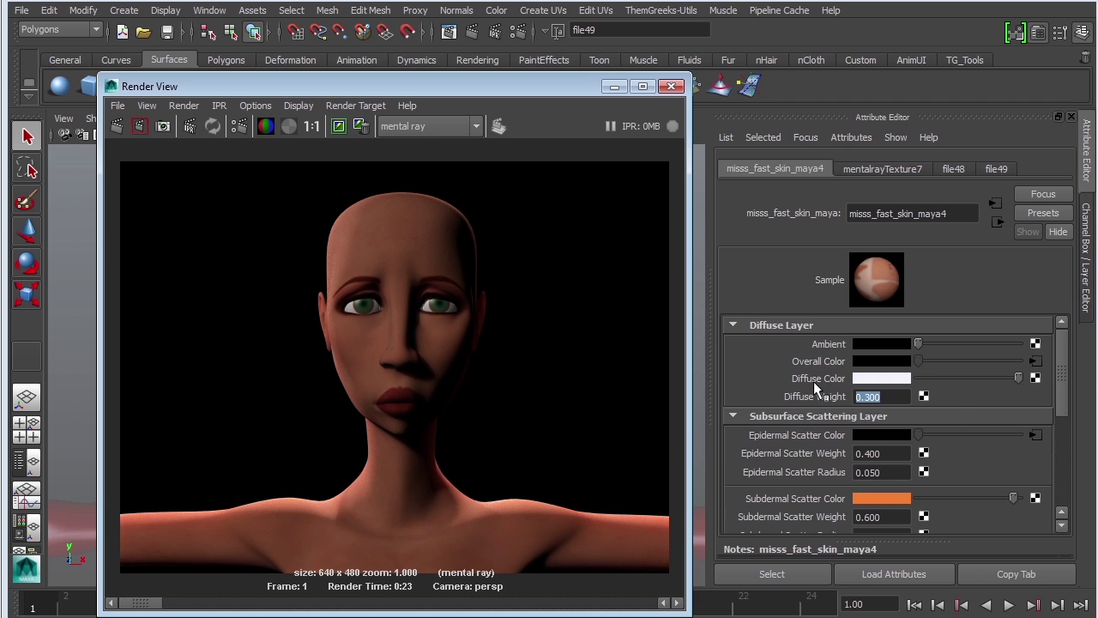
{"action": "right_click", "coordinate": [835, 362]}
{"action": "left_click", "coordinate": [886, 400]}
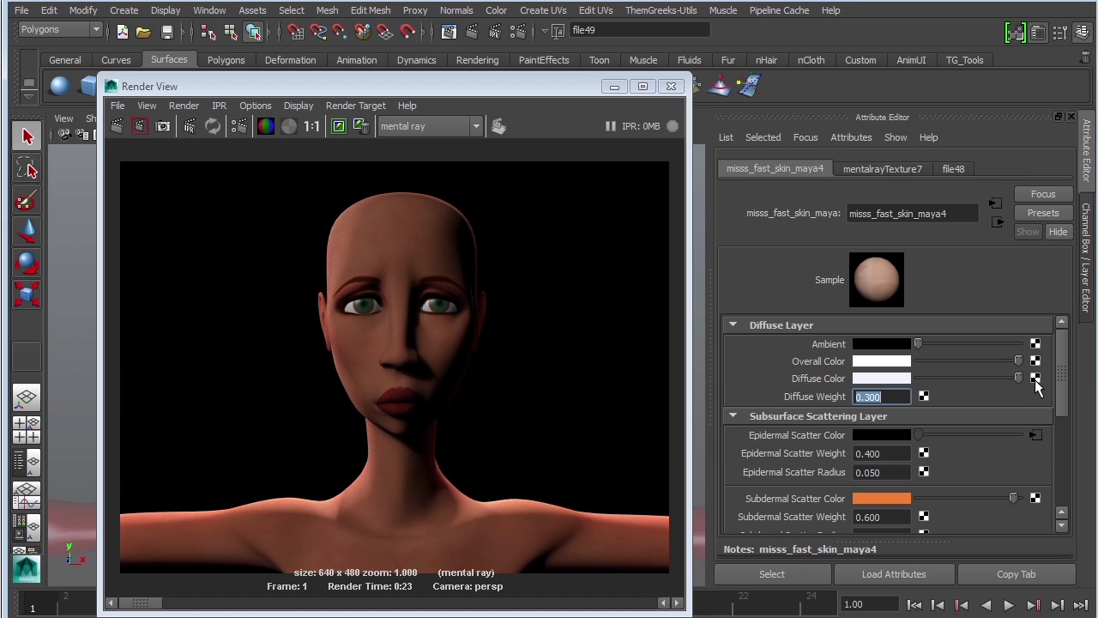
Try a file texture with WholeBody_Skin_PrimaryColorMap.tif on the Diffuse Color and compare its render with the previous one.
{"action": "left_click", "coordinate": [1035, 435]}
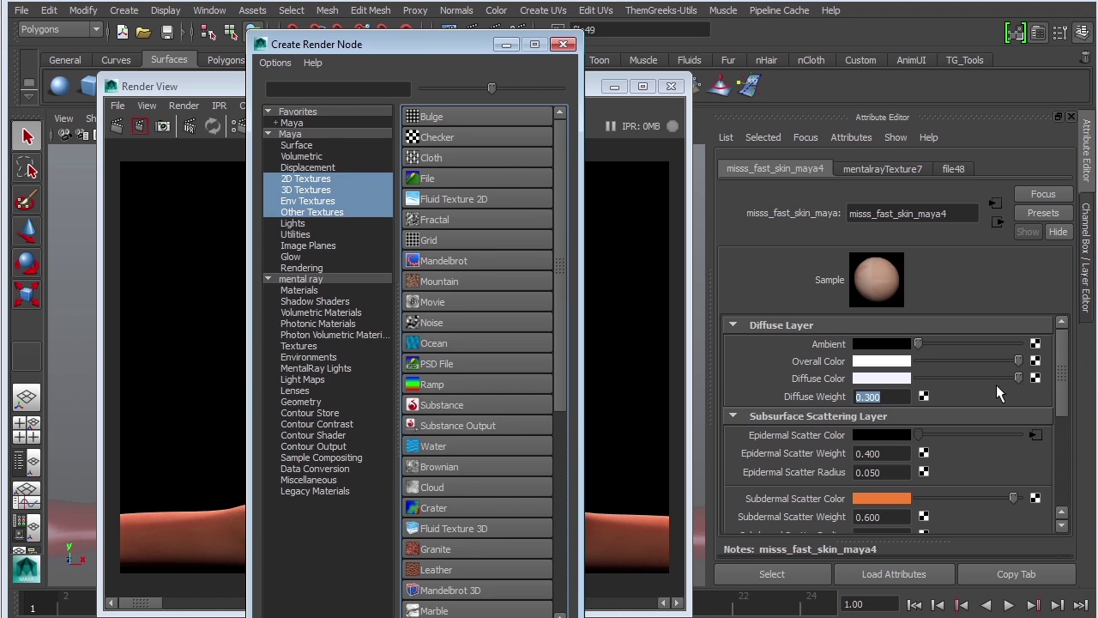
{"action": "left_click", "coordinate": [500, 182]}
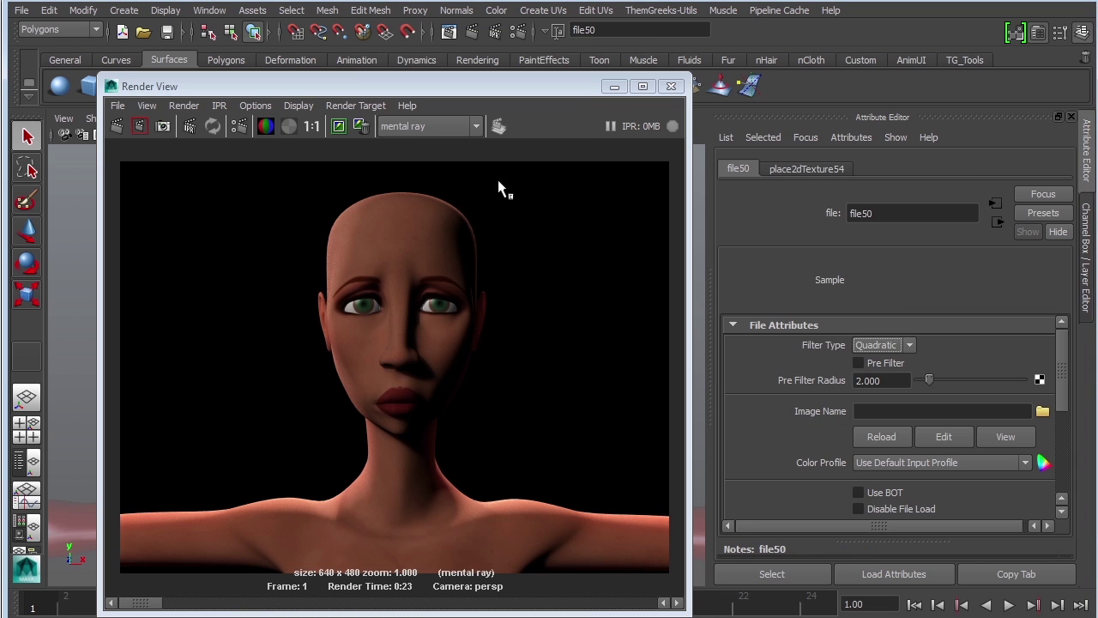
{"action": "left_click", "coordinate": [1042, 411]}
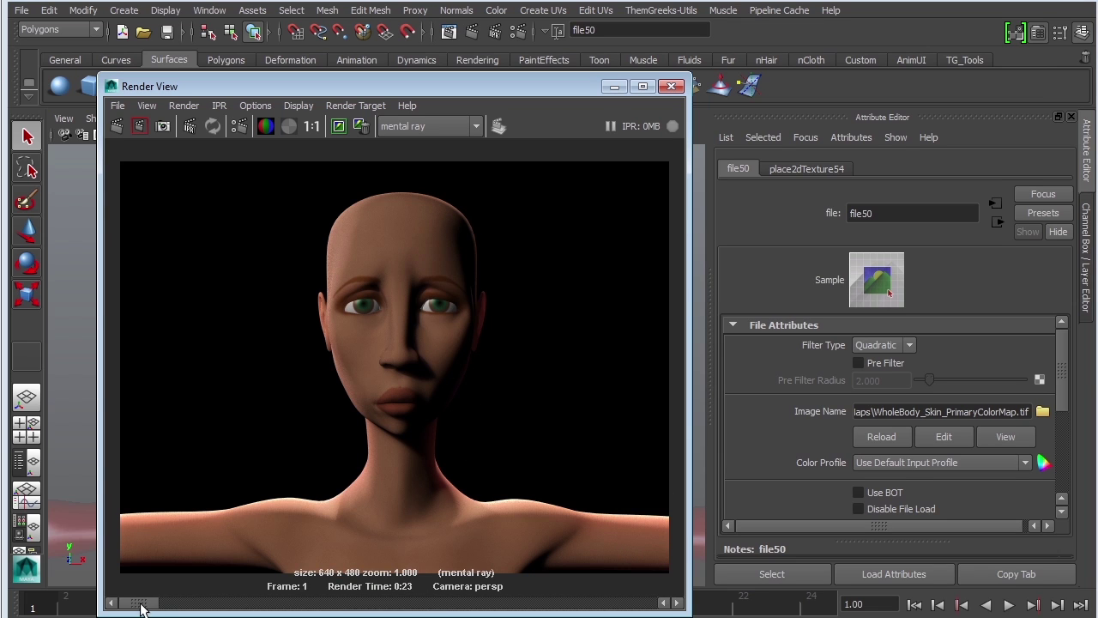
{"action": "left_click_drag", "start_coordinate": [143, 608], "coordinate": [179, 609]}
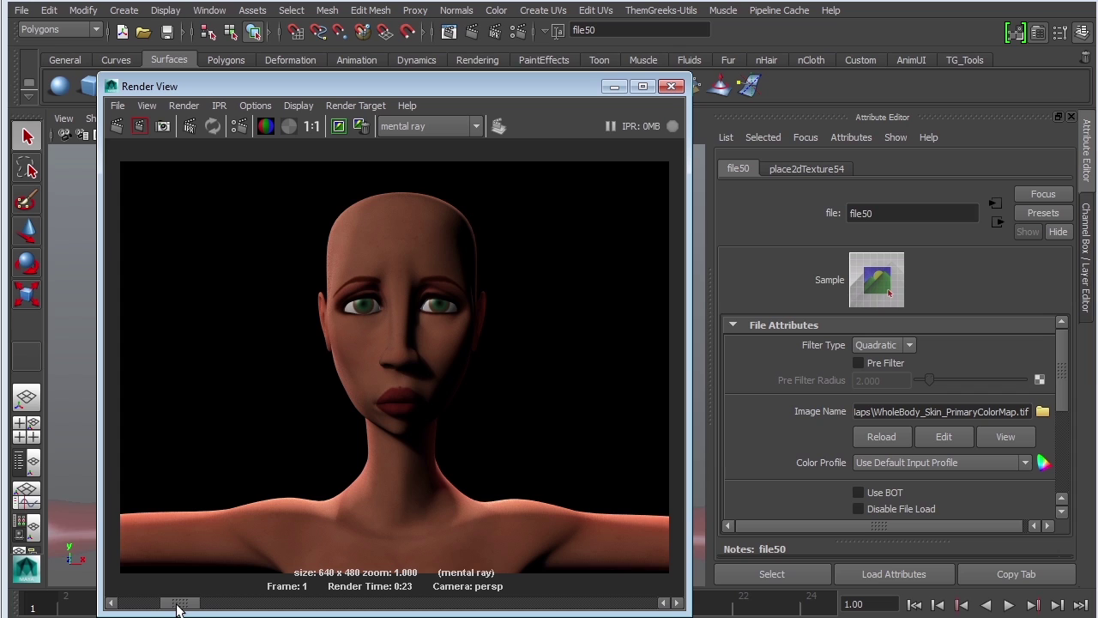
{"action": "left_click_drag", "start_coordinate": [177, 610], "coordinate": [149, 610]}
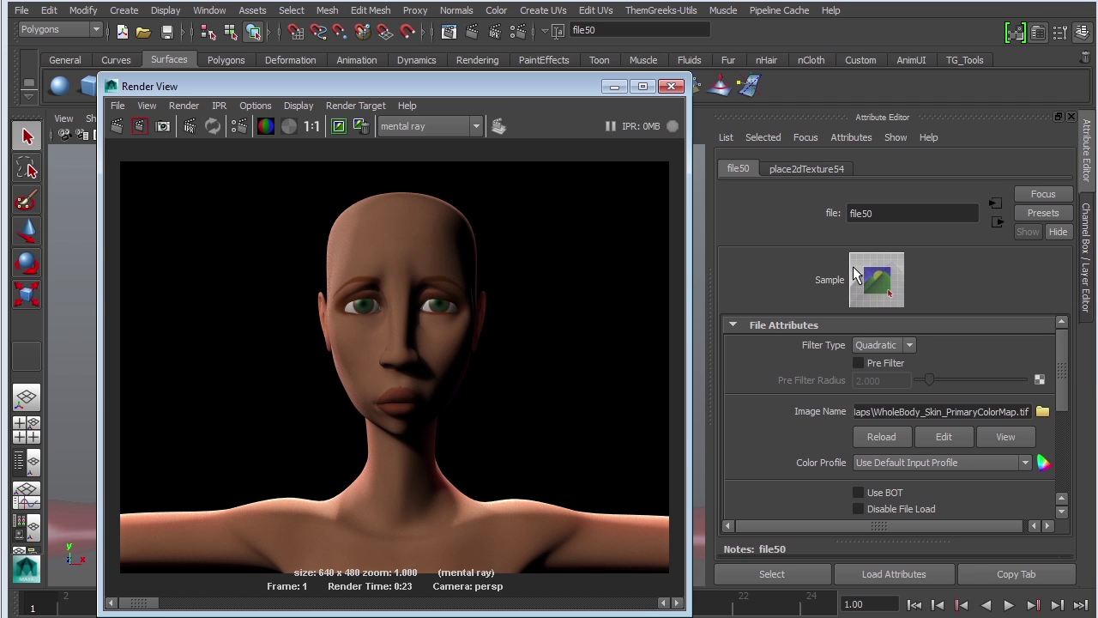
Break the texture connection on the shader's Diffuse Color and set that color to white.
{"action": "left_click", "coordinate": [1001, 222]}
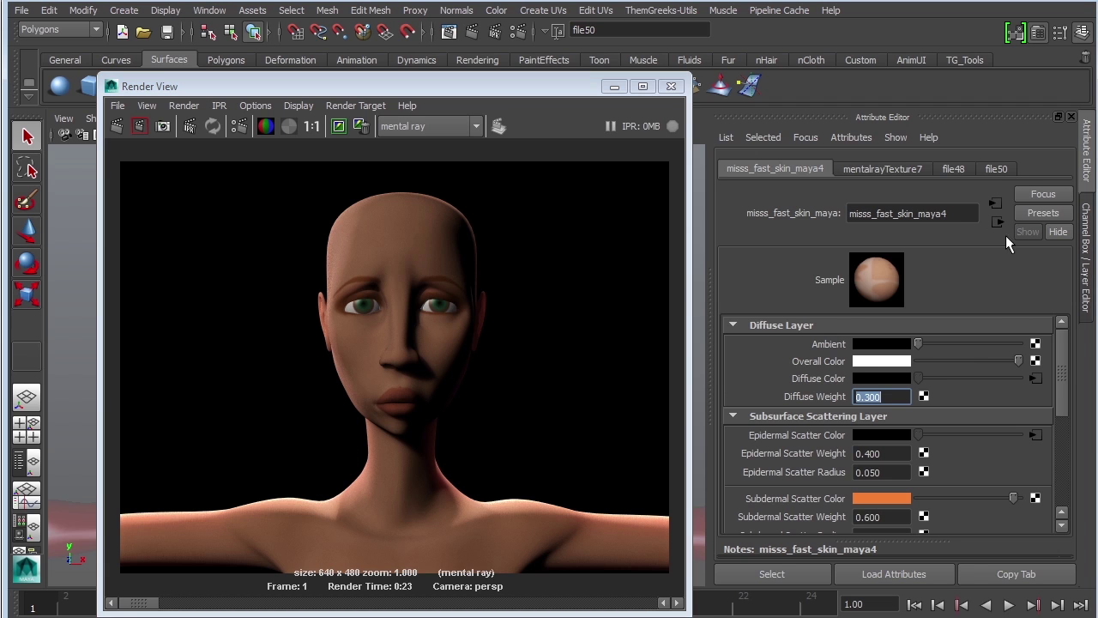
{"action": "right_click", "coordinate": [822, 377]}
{"action": "left_click", "coordinate": [837, 416]}
{"action": "left_click", "coordinate": [1021, 378]}
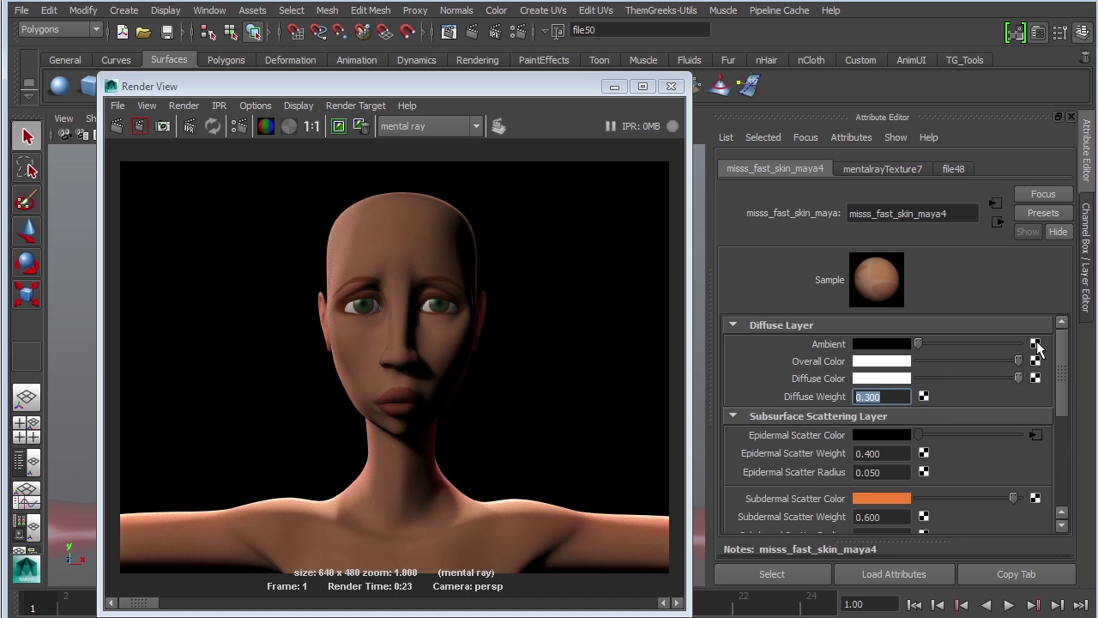
Try a file texture with WholeBody_Skin_PrimaryColorMap.tif on the Ambient color and compare the stored renders.
{"action": "left_click", "coordinate": [1035, 344]}
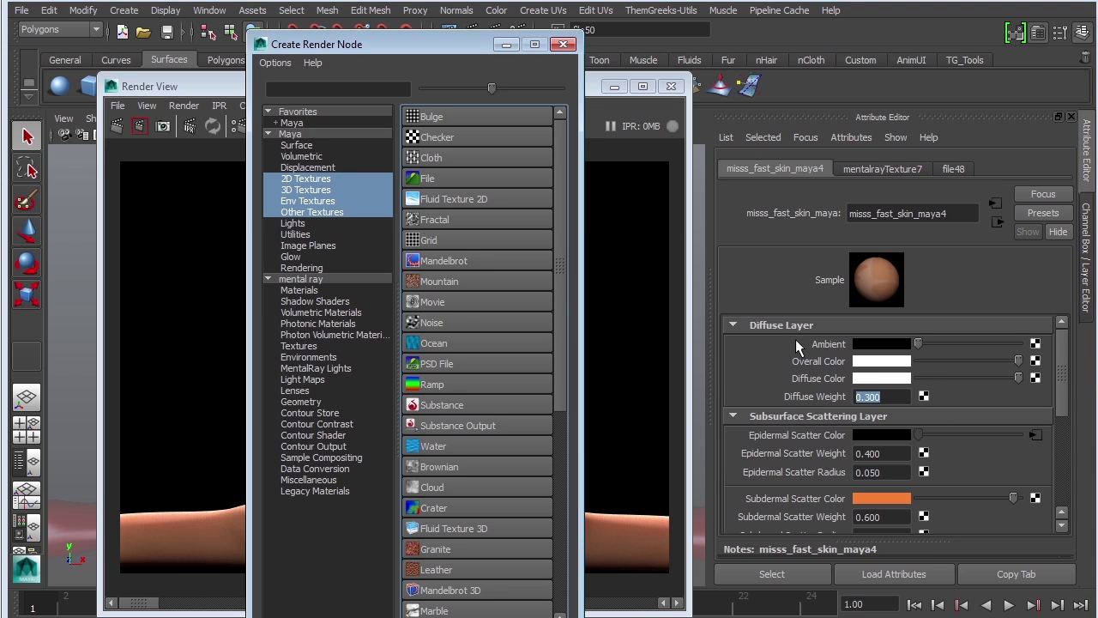
{"action": "left_click", "coordinate": [473, 180]}
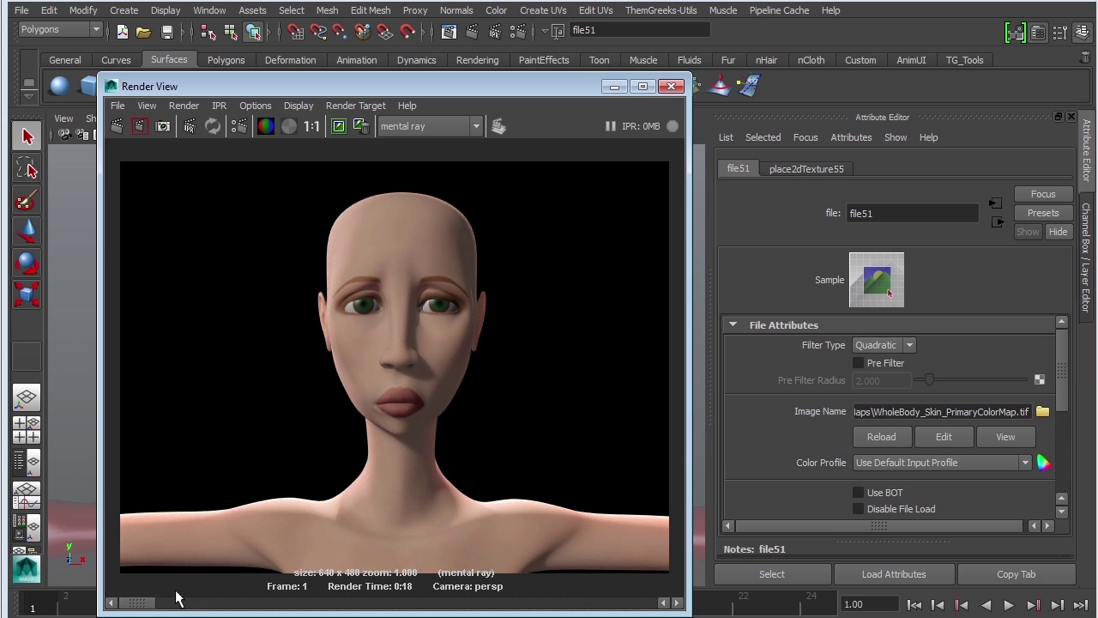
{"action": "mouse_move", "coordinate": [156, 607]}
{"action": "left_mouse_down"}
{"action": "mouse_move", "coordinate": [215, 602]}
{"action": "mouse_move", "coordinate": [155, 606]}
{"action": "left_mouse_up"}
{"action": "mouse_move", "coordinate": [129, 606]}
{"action": "left_mouse_down"}
{"action": "mouse_move", "coordinate": [203, 611]}
{"action": "mouse_move", "coordinate": [130, 606]}
{"action": "left_mouse_up"}
Break the texture connection on the shader's Ambient color and change the Diffuse Color to mid grey.
{"action": "left_click", "coordinate": [997, 222]}
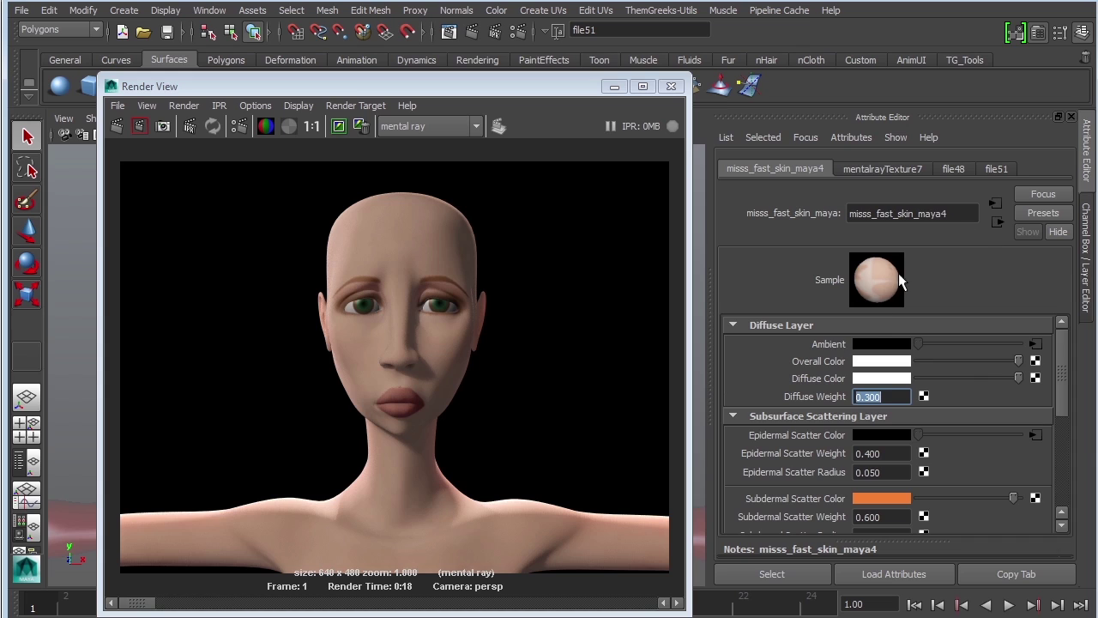
{"action": "right_click", "coordinate": [837, 345]}
{"action": "left_click", "coordinate": [902, 386]}
{"action": "right_click", "coordinate": [956, 375]}
{"action": "left_click", "coordinate": [1021, 416]}
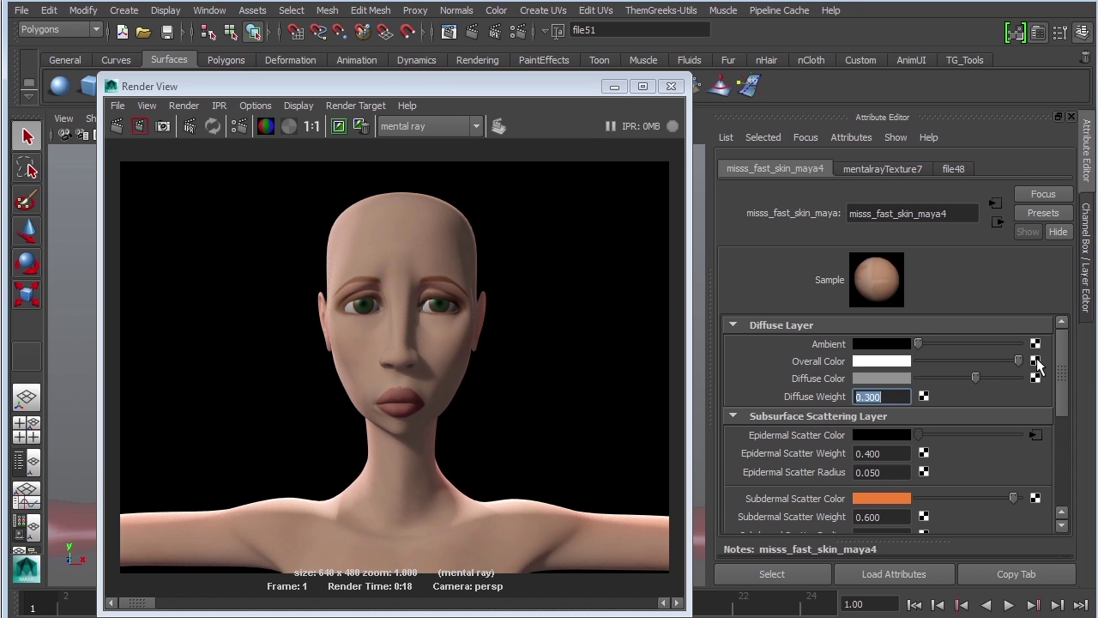
Map a new file texture to the Overall Color of misss_fast_skin_maya4.
{"action": "left_click", "coordinate": [1035, 361]}
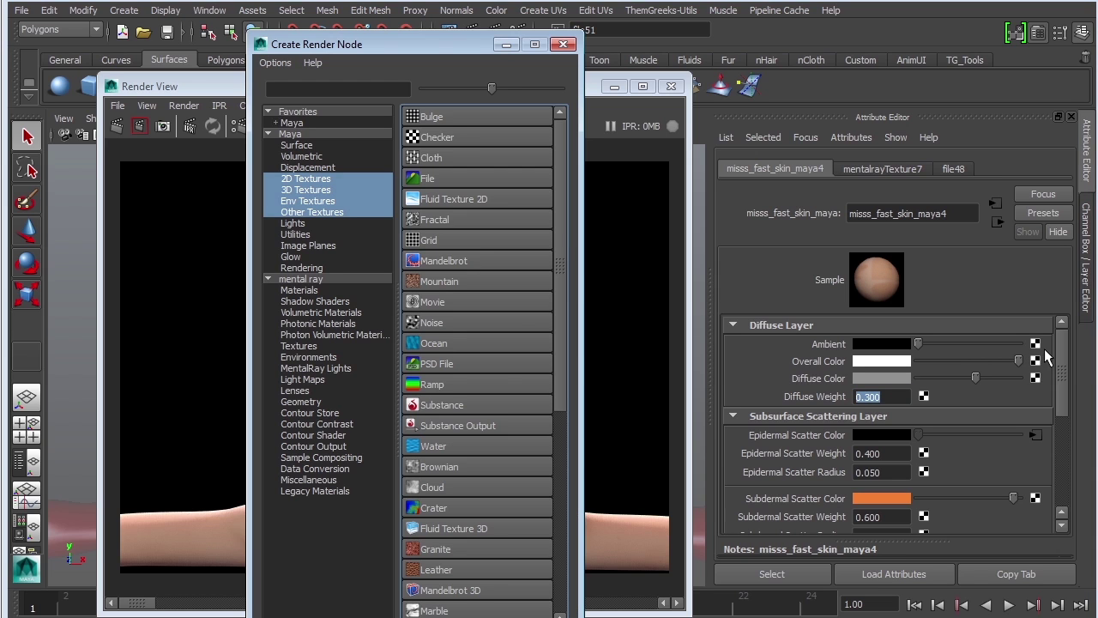
{"action": "left_click", "coordinate": [512, 178]}
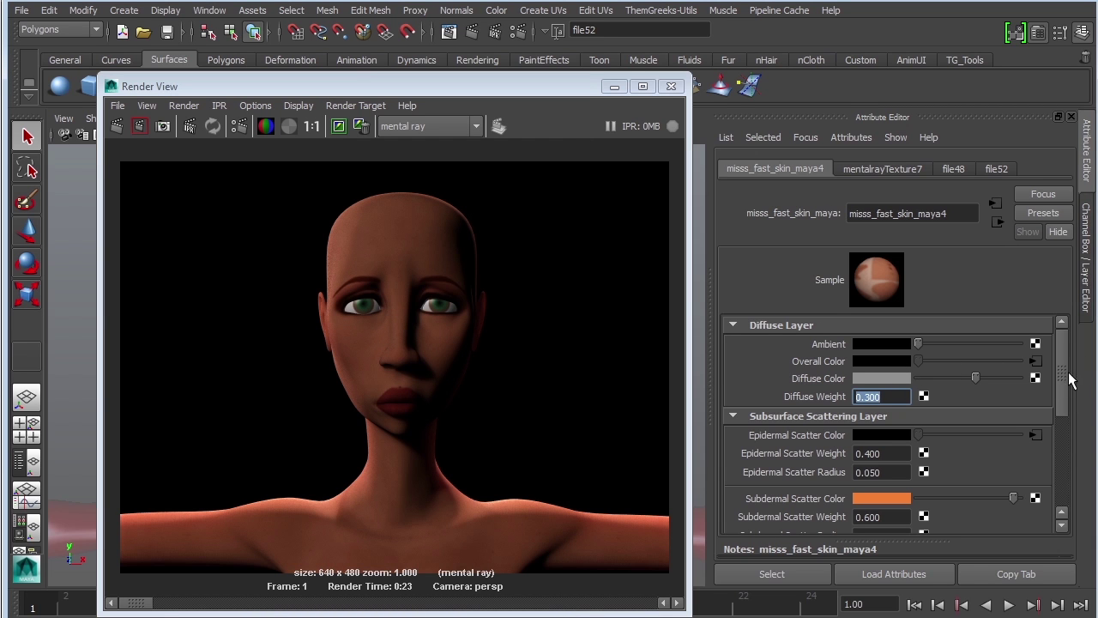
Set the shader's Diffuse Color to white and its Diffuse Weight to 0.4.
{"action": "scroll", "coordinate": [1064, 386], "scroll_direction": "down", "scroll_amount": 1}
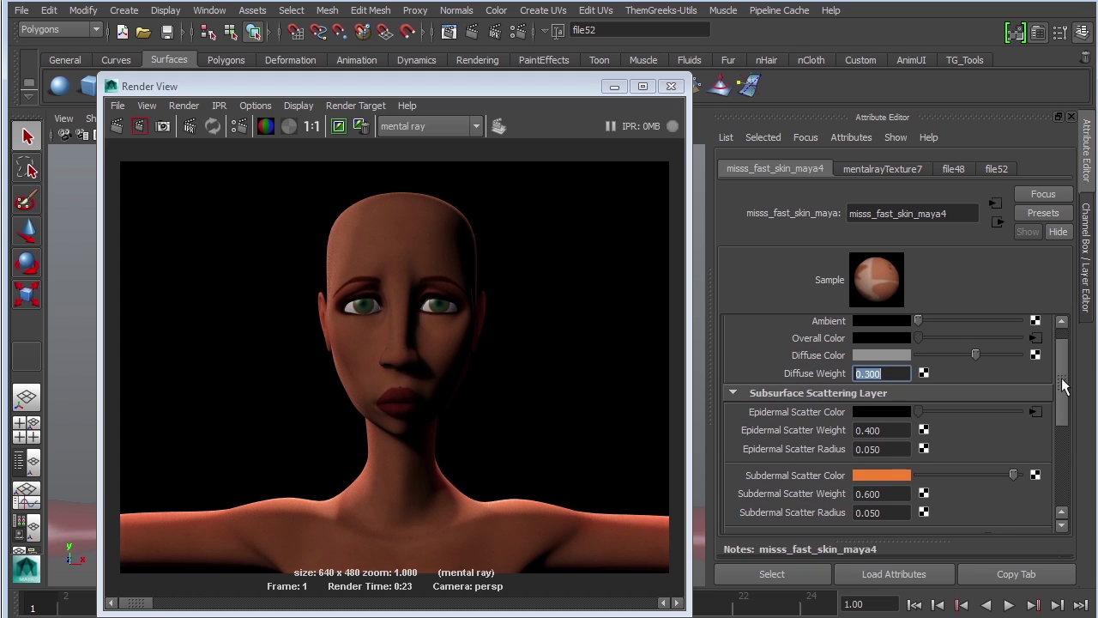
{"action": "scroll", "coordinate": [1064, 386], "scroll_direction": "up", "scroll_amount": 1}
{"action": "left_click_drag", "start_coordinate": [976, 377], "coordinate": [1038, 382]}
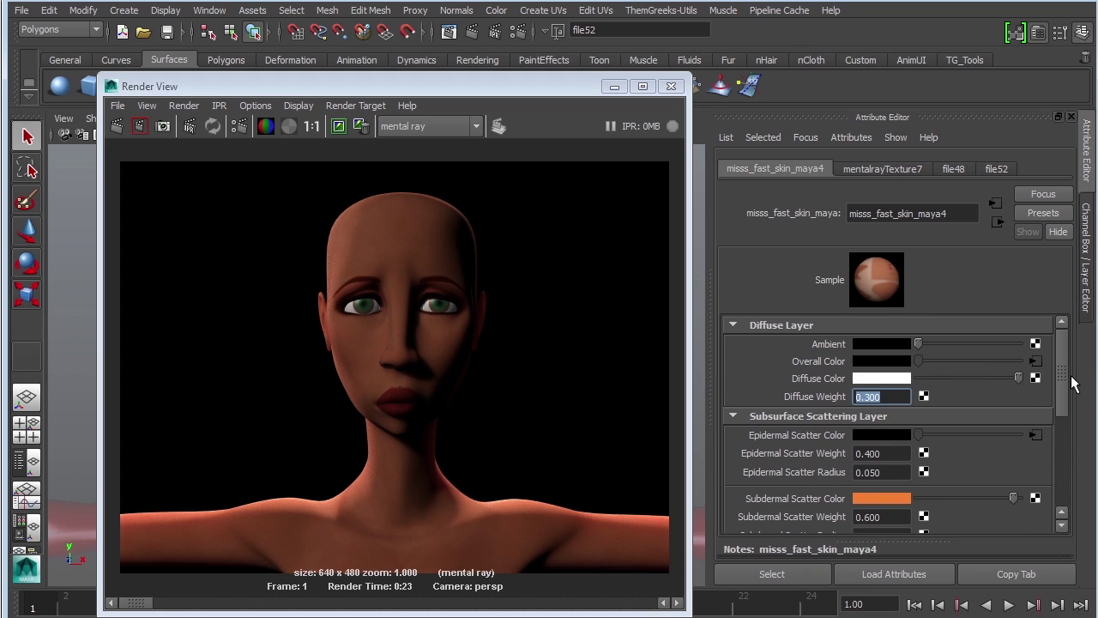
{"action": "left_click", "coordinate": [893, 397]}
{"action": "left_click_drag", "start_coordinate": [892, 396], "coordinate": [834, 395]}
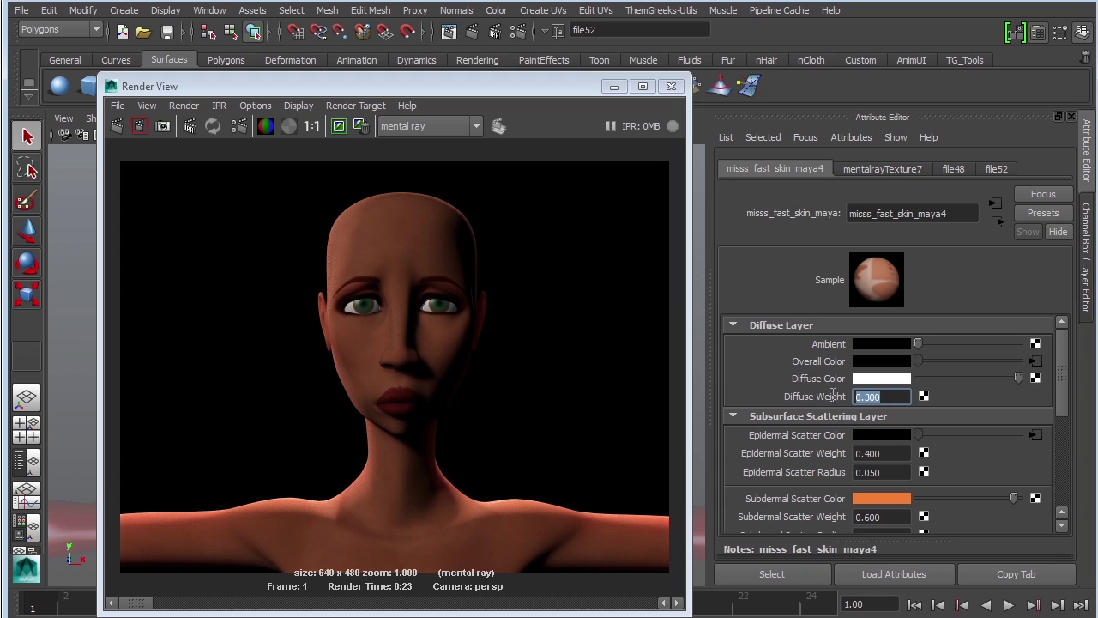
{"action": "type", "text": "0.400"}
{"action": "key", "text": "Return"}
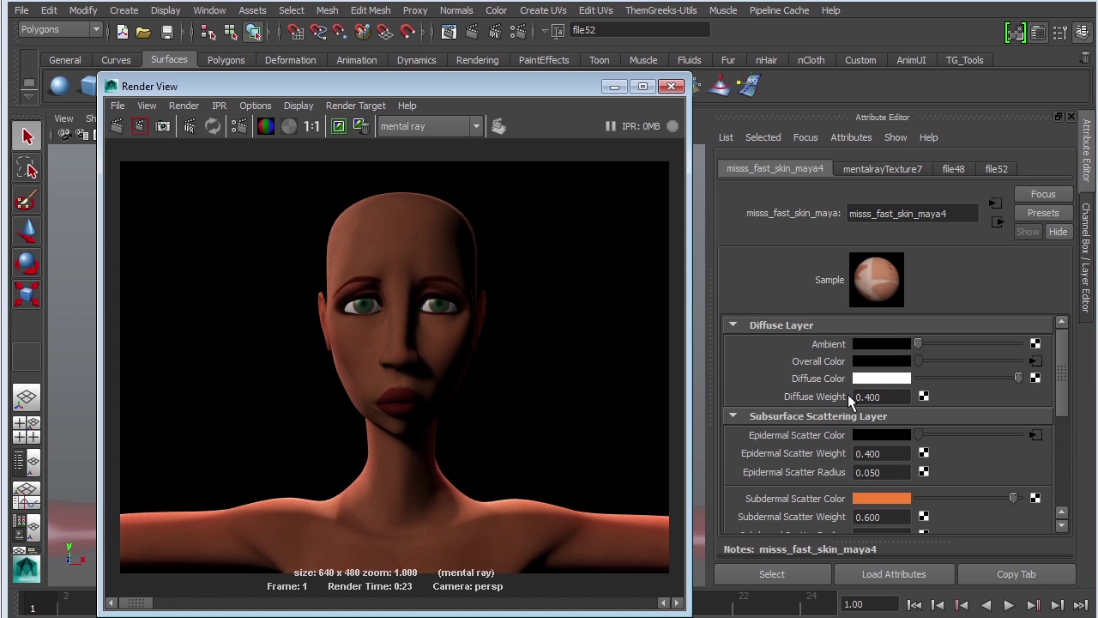
Render the character, set the shader's specular Overall Weight to 0.3, and render again for comparison.
{"action": "scroll", "coordinate": [973, 384], "scroll_direction": "down", "scroll_amount": 5}
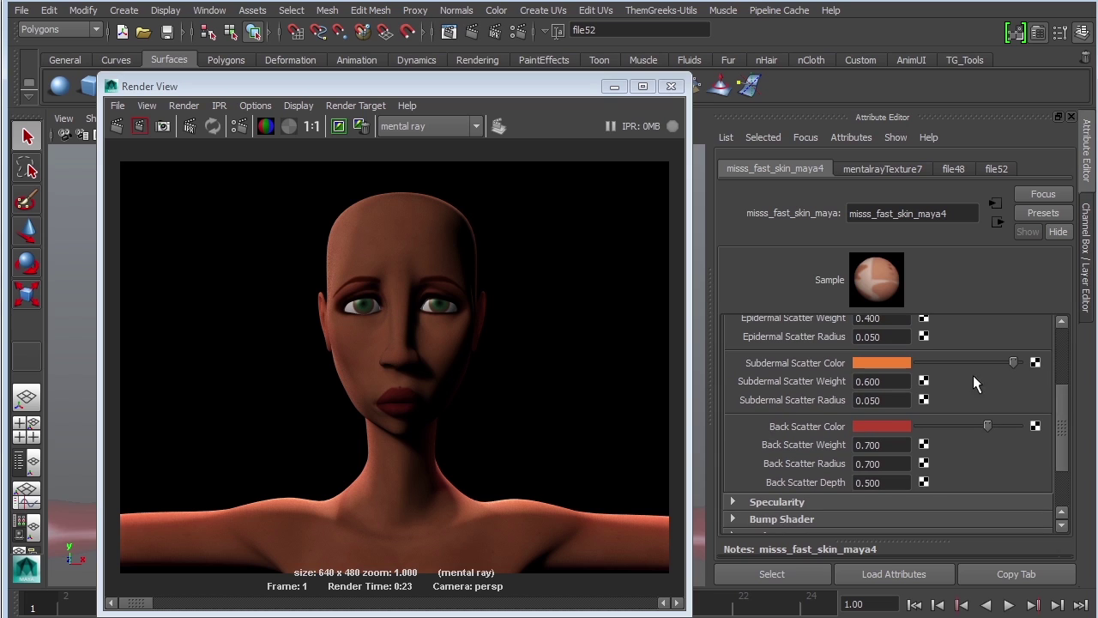
{"action": "left_click", "coordinate": [117, 127]}
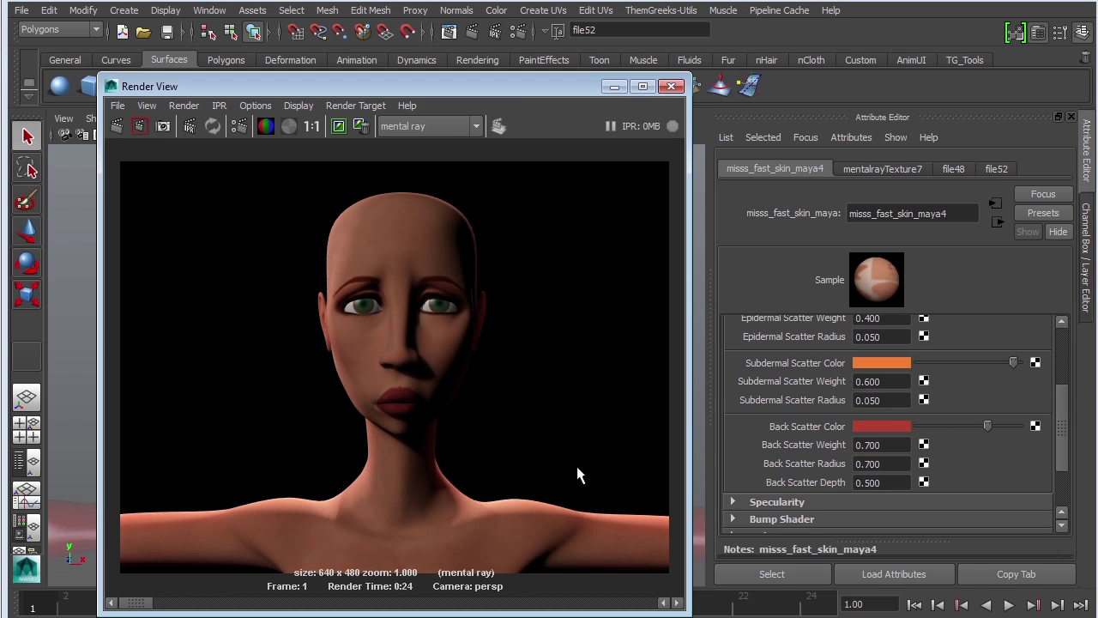
{"action": "left_click_drag", "start_coordinate": [1069, 438], "coordinate": [1030, 468]}
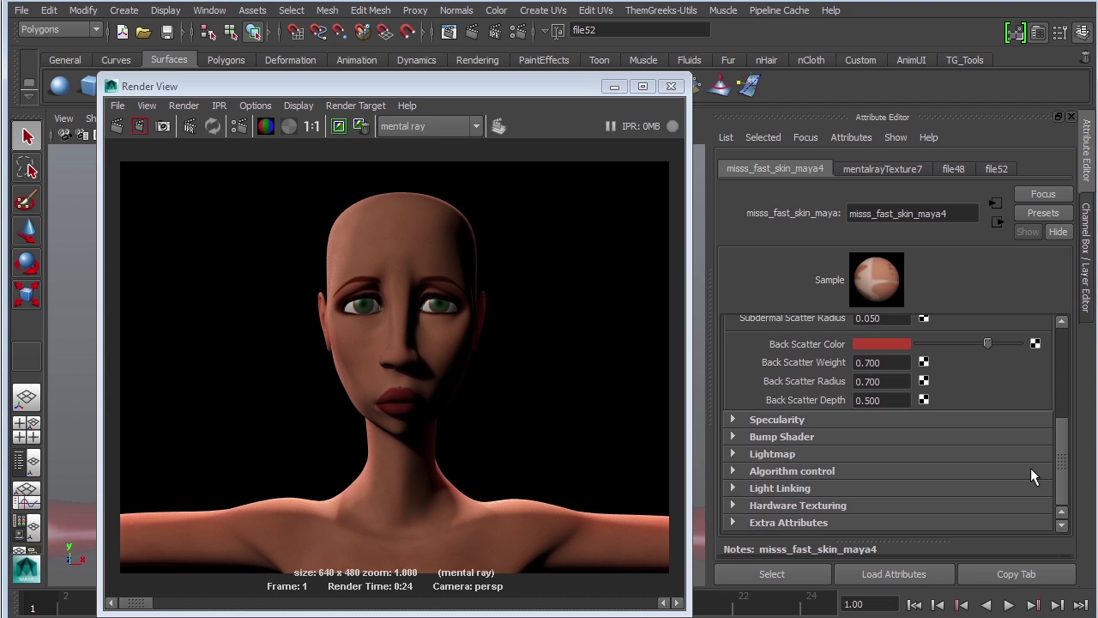
{"action": "left_click", "coordinate": [760, 421]}
{"action": "left_click_drag", "start_coordinate": [1064, 417], "coordinate": [1064, 429]}
{"action": "left_click_drag", "start_coordinate": [879, 397], "coordinate": [803, 398]}
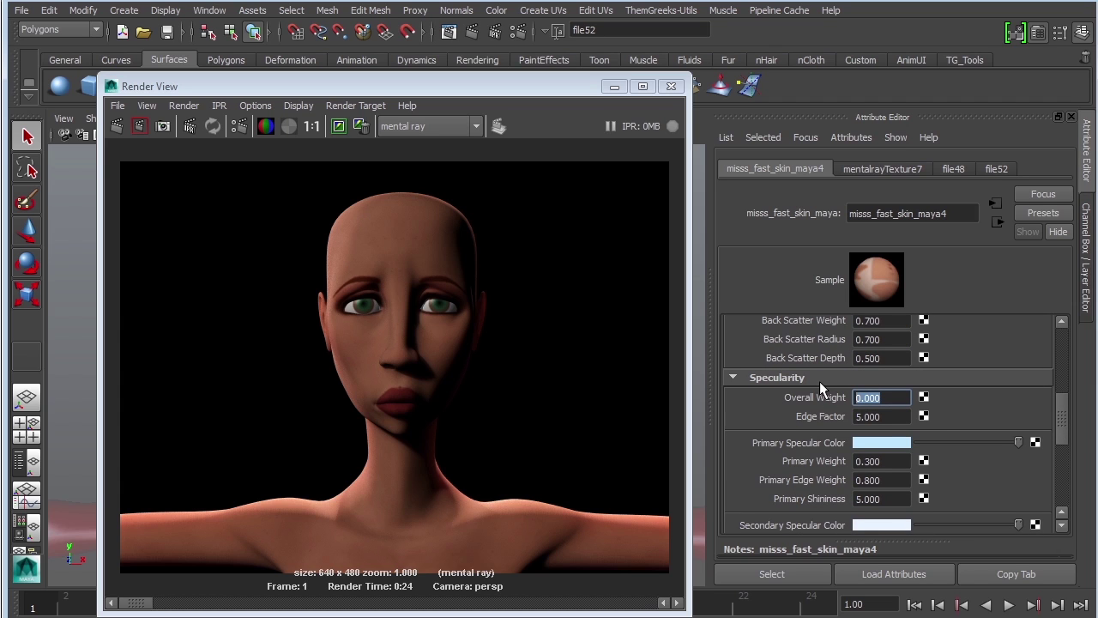
{"action": "type", "text": "0.300"}
{"action": "left_click", "coordinate": [116, 126]}
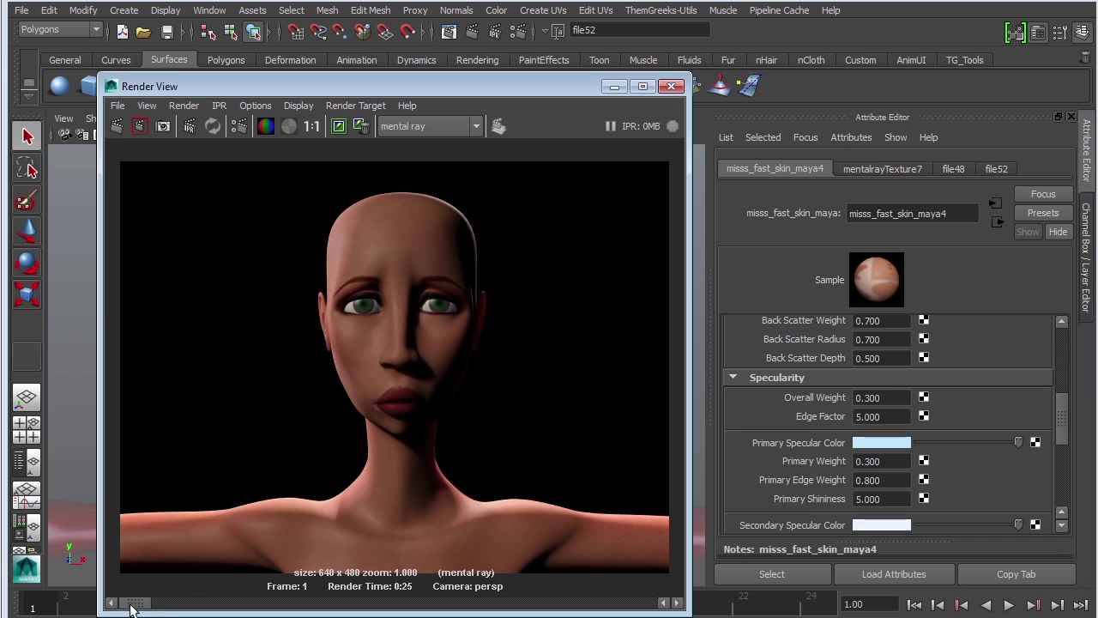
{"action": "mouse_move", "coordinate": [137, 604]}
{"action": "left_mouse_down"}
{"action": "mouse_move", "coordinate": [161, 604]}
{"action": "mouse_move", "coordinate": [134, 604]}
{"action": "left_mouse_up"}
Map a file texture to the shader's Bump attribute, load WholeBody_Skin_BumpMap.tif, and render the character.
{"action": "left_click_drag", "start_coordinate": [1063, 425], "coordinate": [1067, 488]}
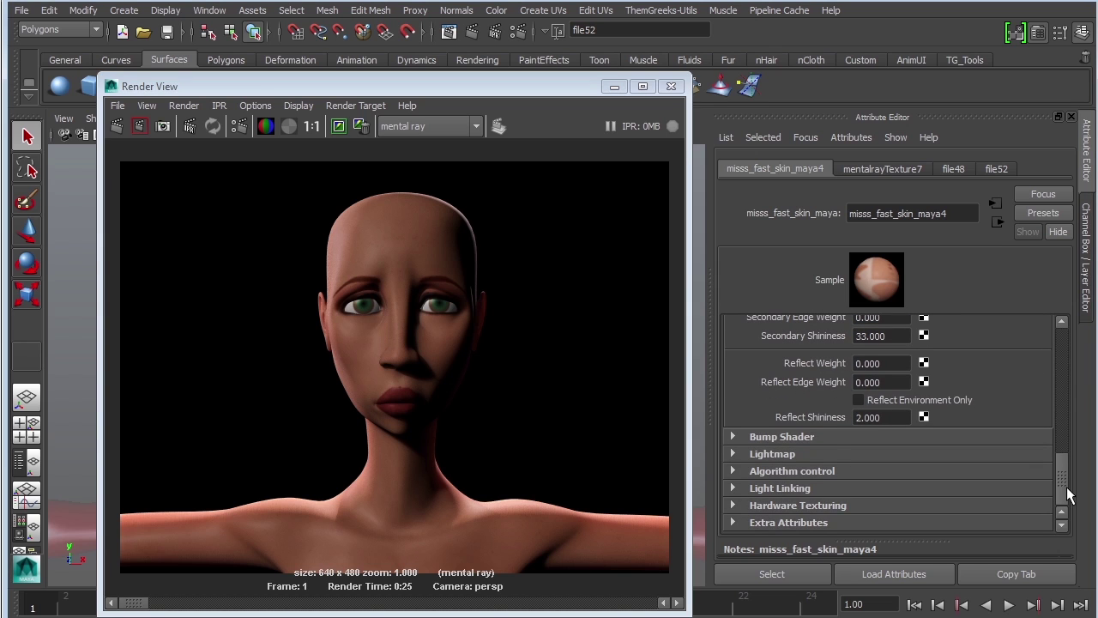
{"action": "left_click", "coordinate": [801, 438]}
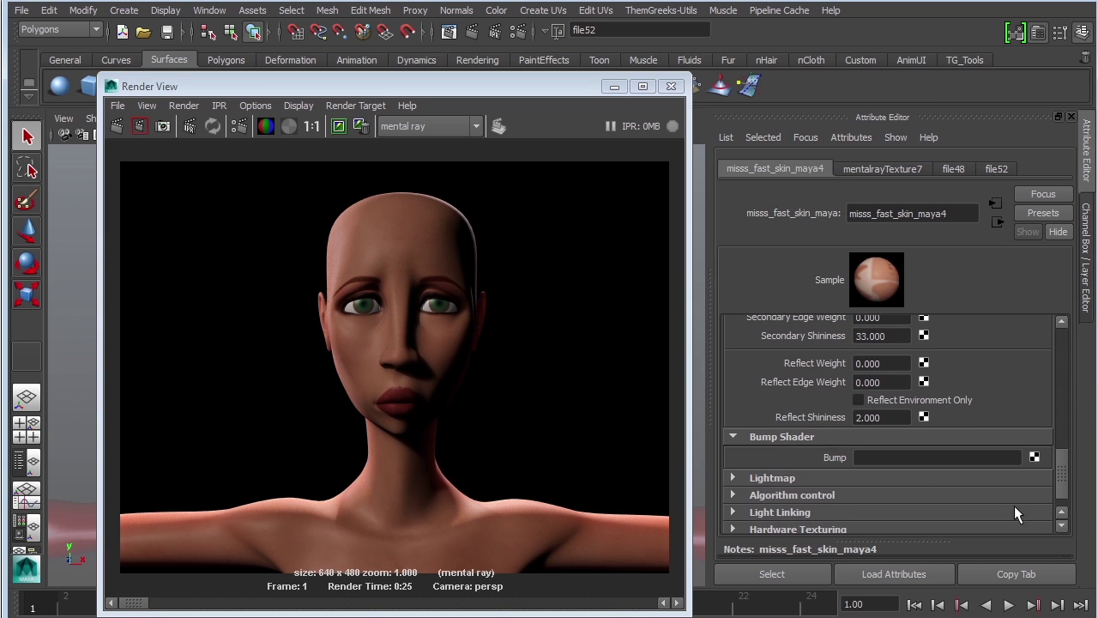
{"action": "left_click", "coordinate": [1034, 458]}
{"action": "left_click", "coordinate": [461, 171]}
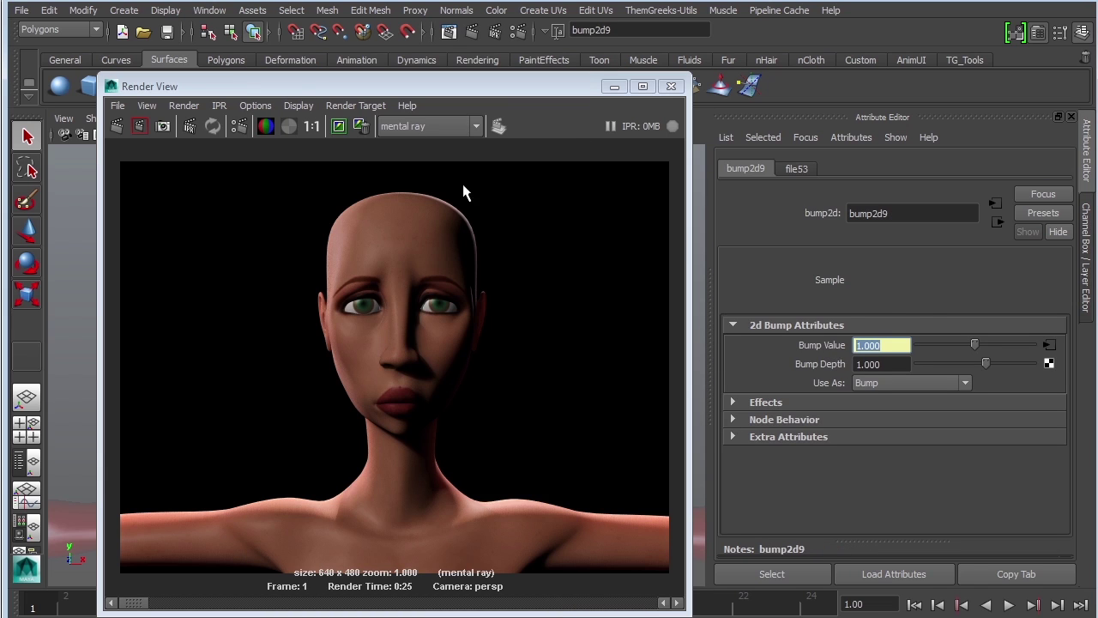
{"action": "left_click", "coordinate": [1049, 345]}
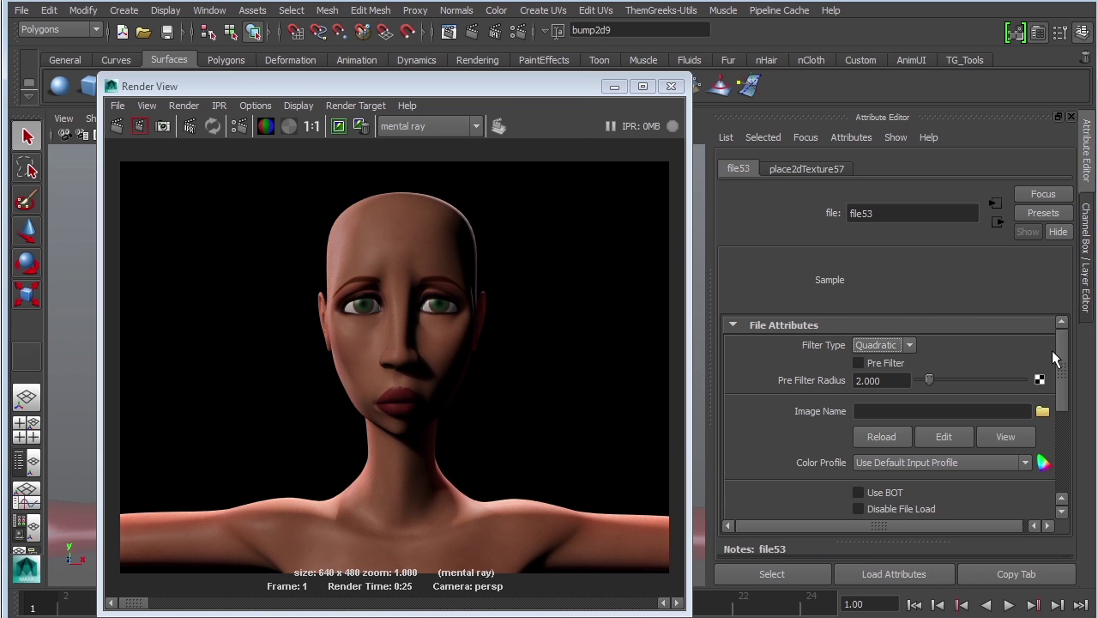
{"action": "left_click", "coordinate": [1042, 411]}
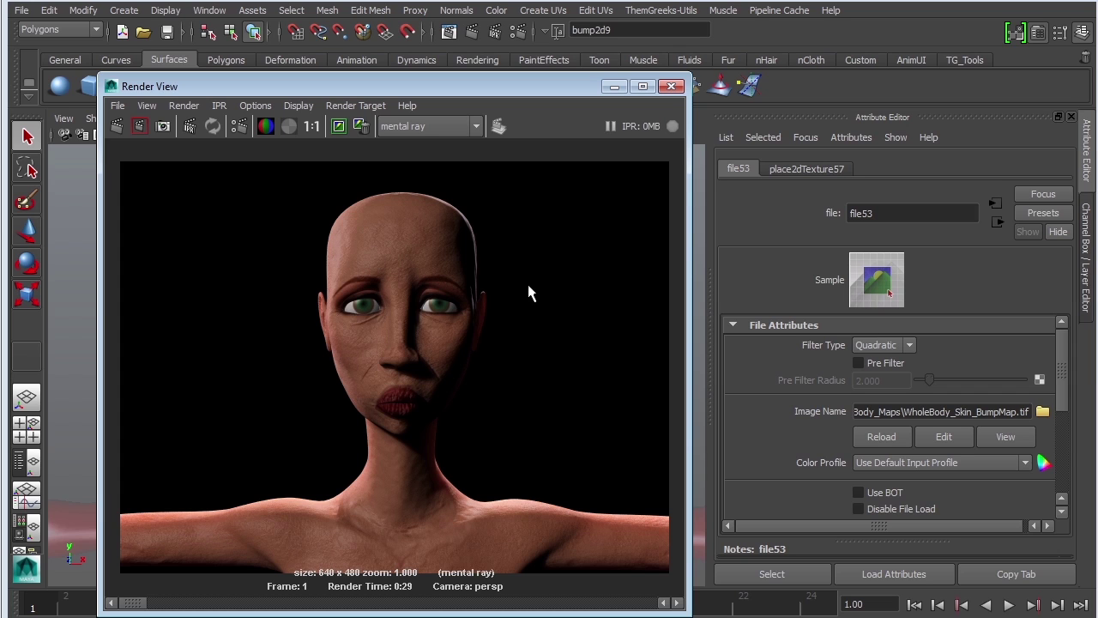
Set the bump node's Bump Depth to 0.3, test-render the character, and reduce the depth to 0.1.
{"action": "left_click", "coordinate": [996, 221]}
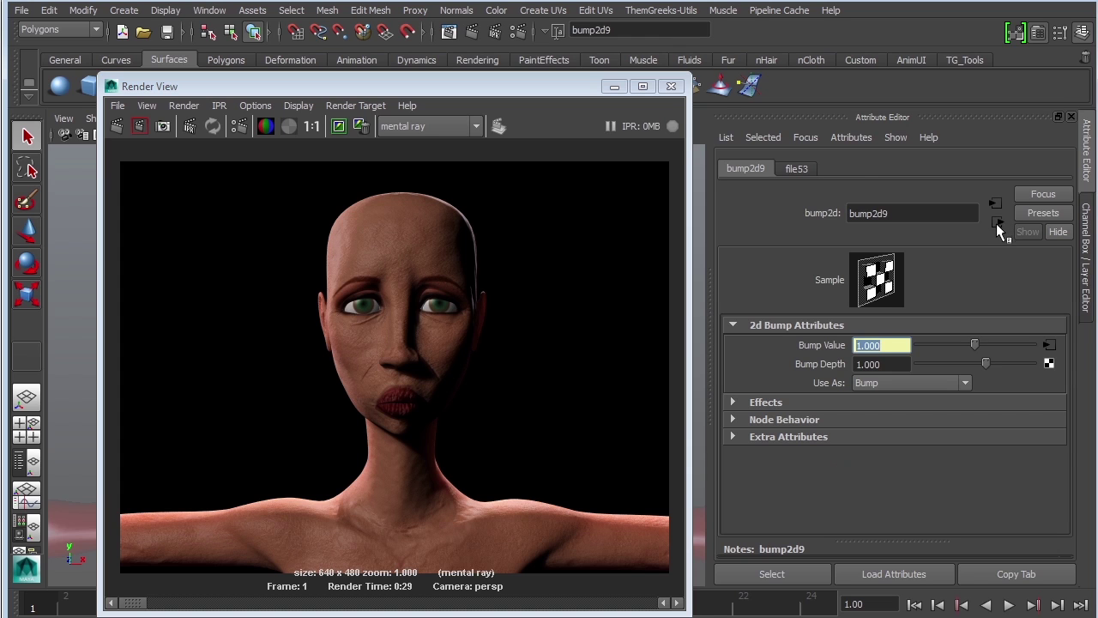
{"action": "left_click", "coordinate": [870, 367]}
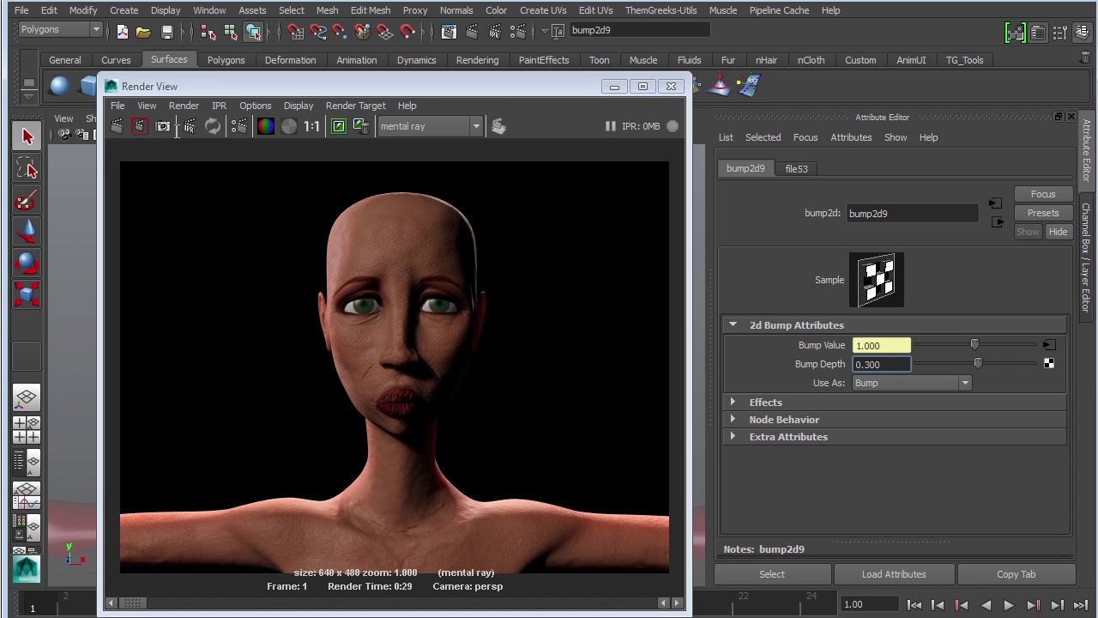
{"action": "key", "text": "Return"}
{"action": "left_click", "coordinate": [118, 125]}
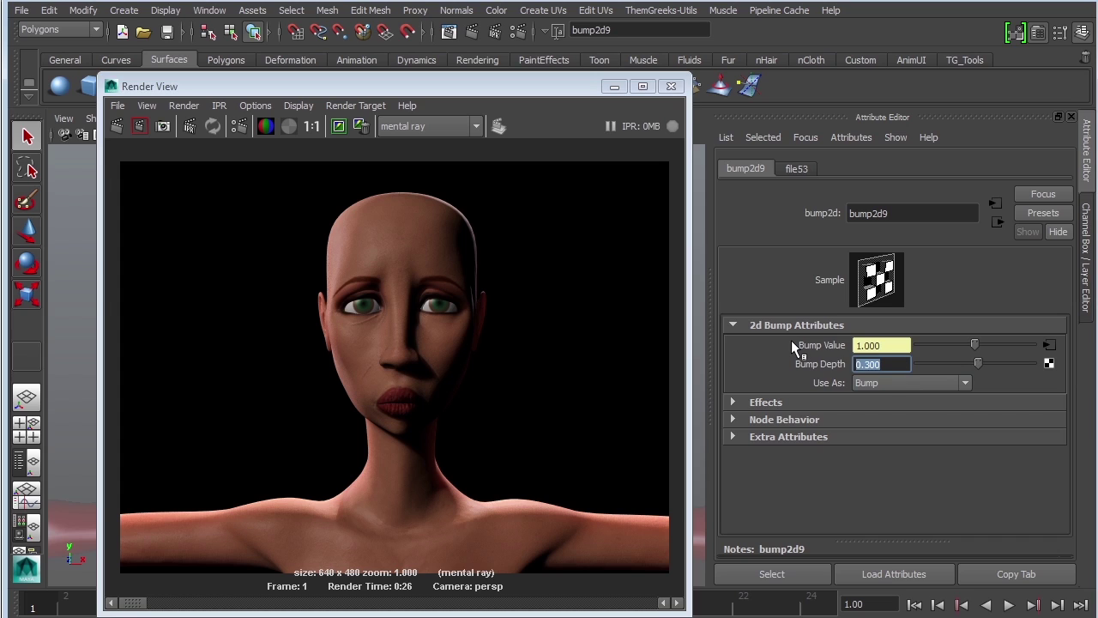
{"action": "type", "text": ".3"}
{"action": "key", "text": "Return"}
{"action": "double_click", "coordinate": [890, 367]}
{"action": "type", "text": ".1"}
{"action": "key", "text": "Return"}
Try a specular Primary Weight of 0 on misss_fast_skin_maya4 and compare the stored renders.
{"action": "left_click", "coordinate": [996, 222]}
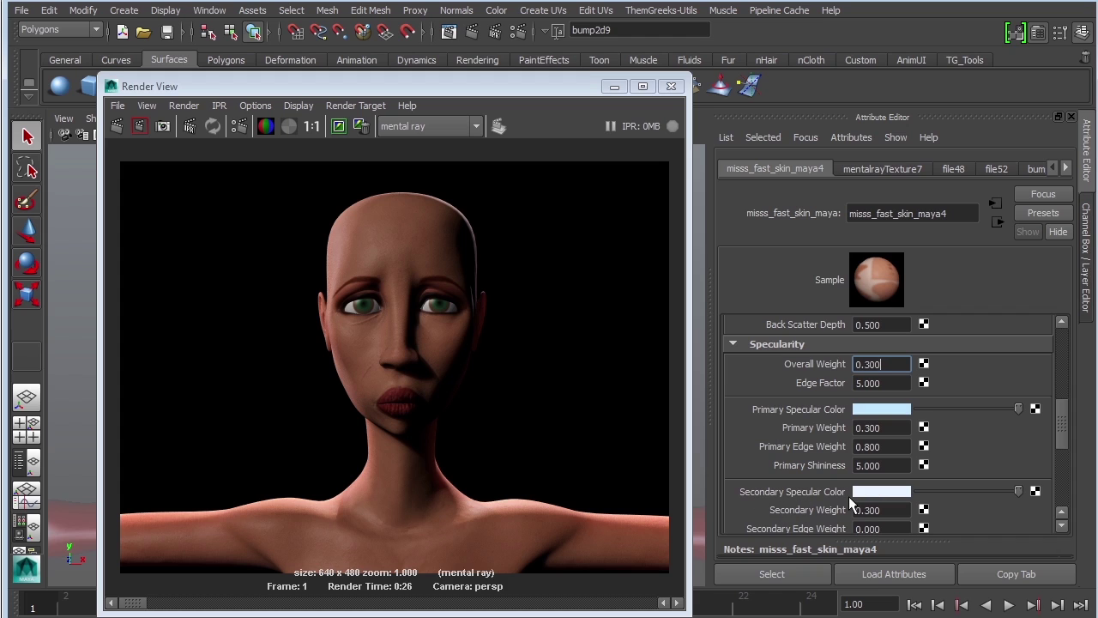
{"action": "double_click", "coordinate": [899, 428]}
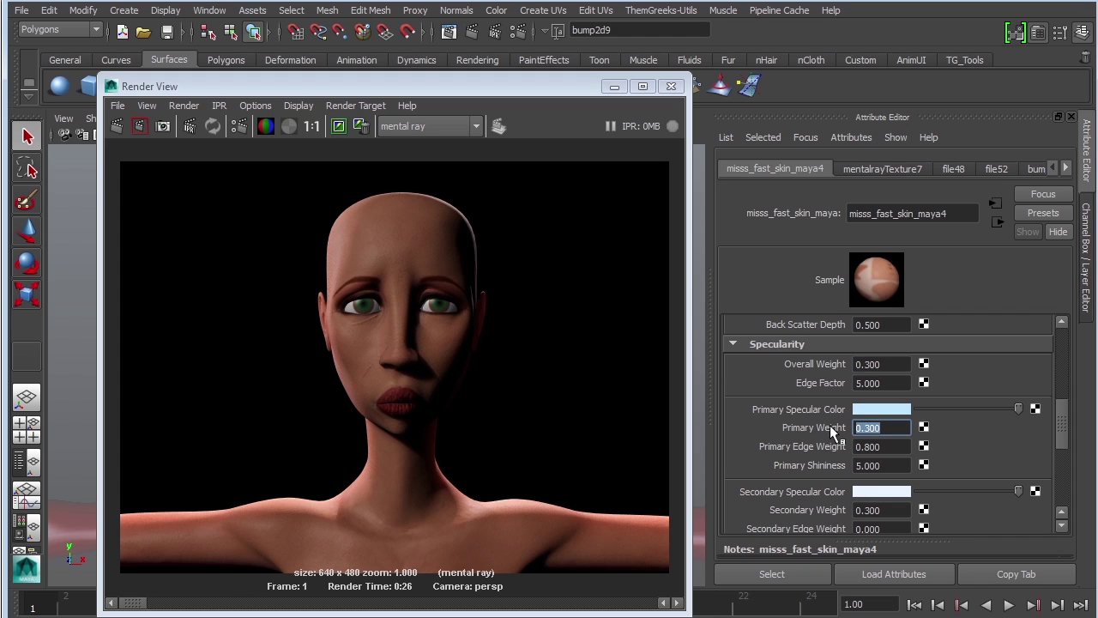
{"action": "type", "text": "0"}
{"action": "key", "text": "Return"}
{"action": "left_click", "coordinate": [339, 127]}
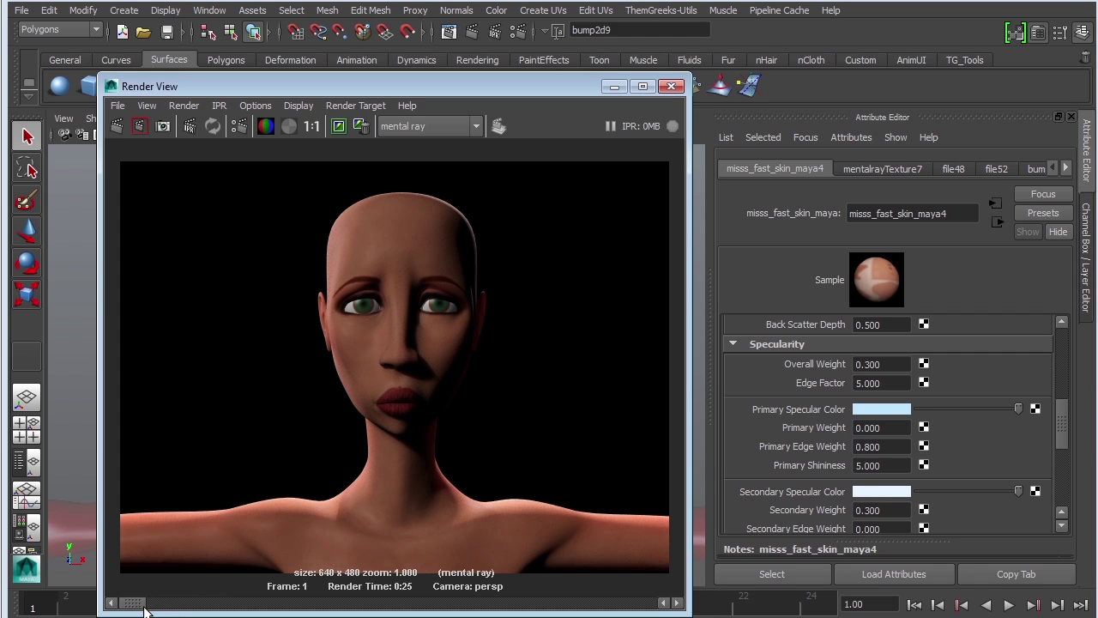
{"action": "left_click_drag", "start_coordinate": [138, 604], "coordinate": [161, 604]}
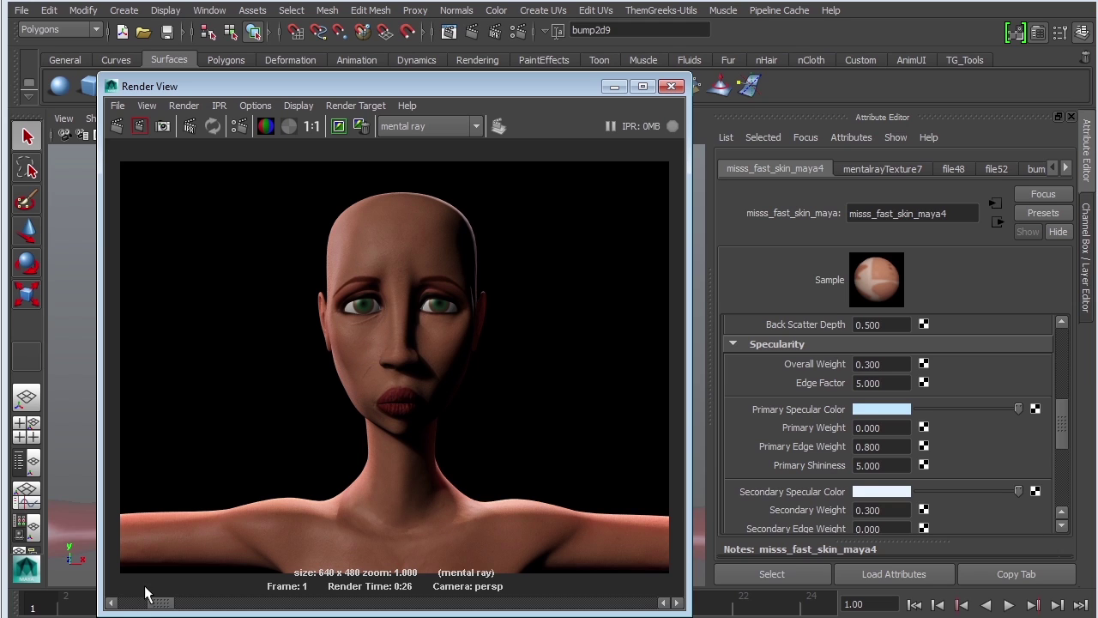
{"action": "left_click_drag", "start_coordinate": [161, 604], "coordinate": [134, 604]}
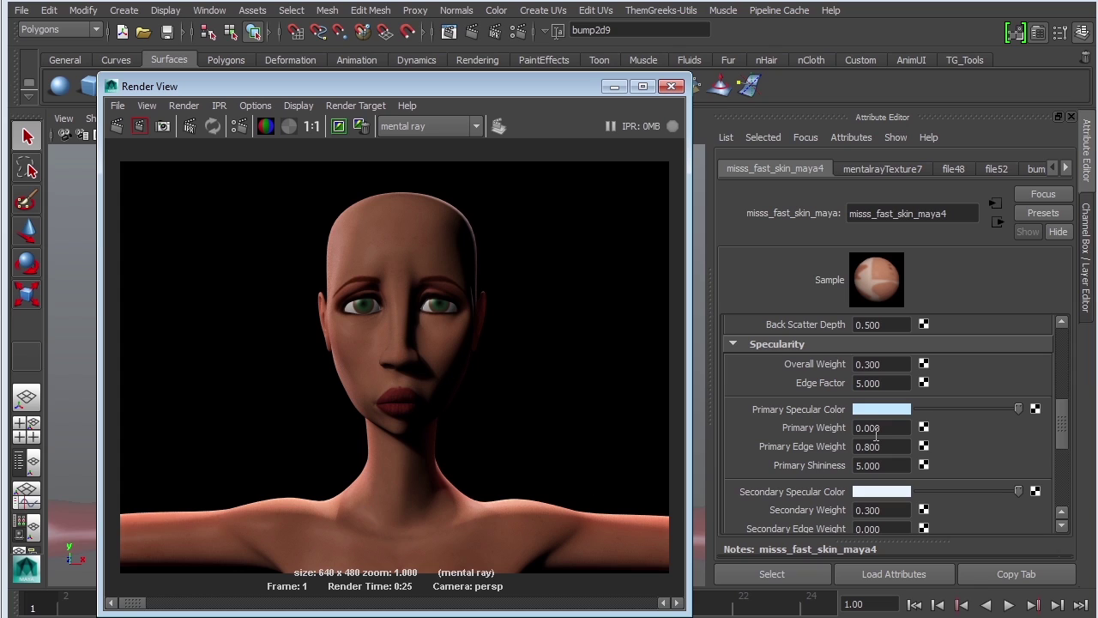
Set the specular Primary Weight to 0.3 and map Primary Specular Color to a file texture using WholeBody_Skin_SpecMap_LipsEct2.tif.
{"action": "left_click", "coordinate": [895, 427]}
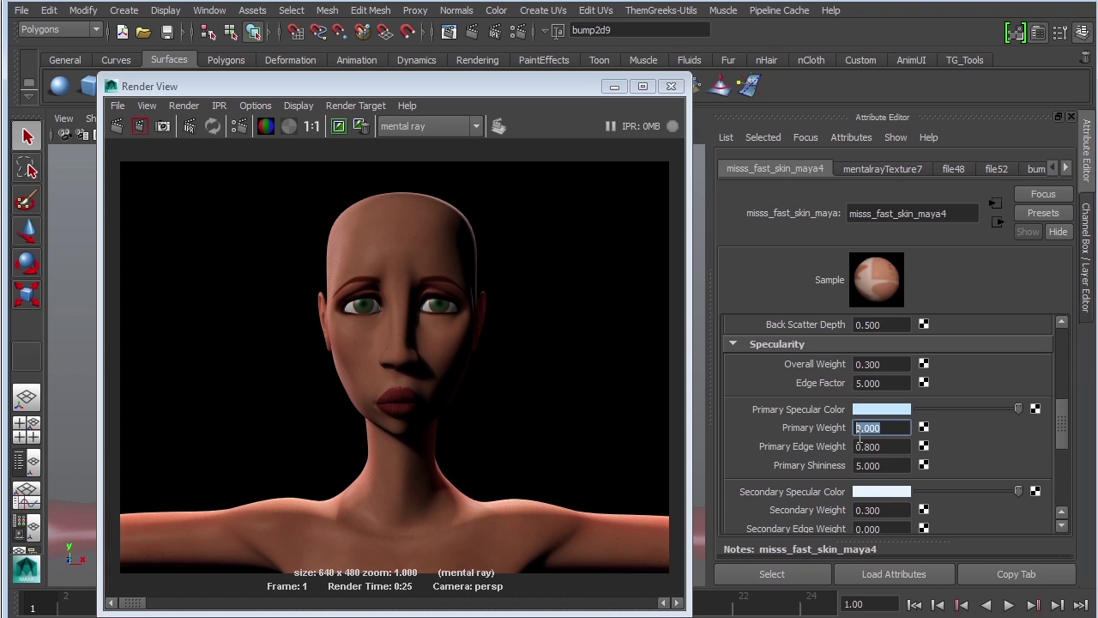
{"action": "type", "text": "0.300"}
{"action": "left_click", "coordinate": [1038, 410]}
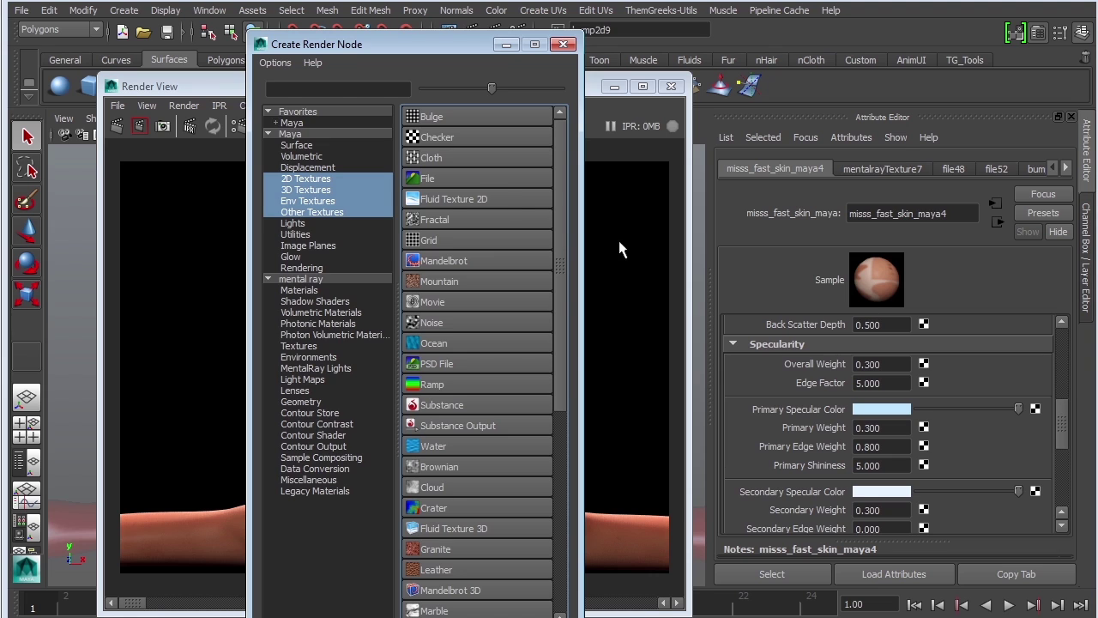
{"action": "left_click", "coordinate": [472, 178]}
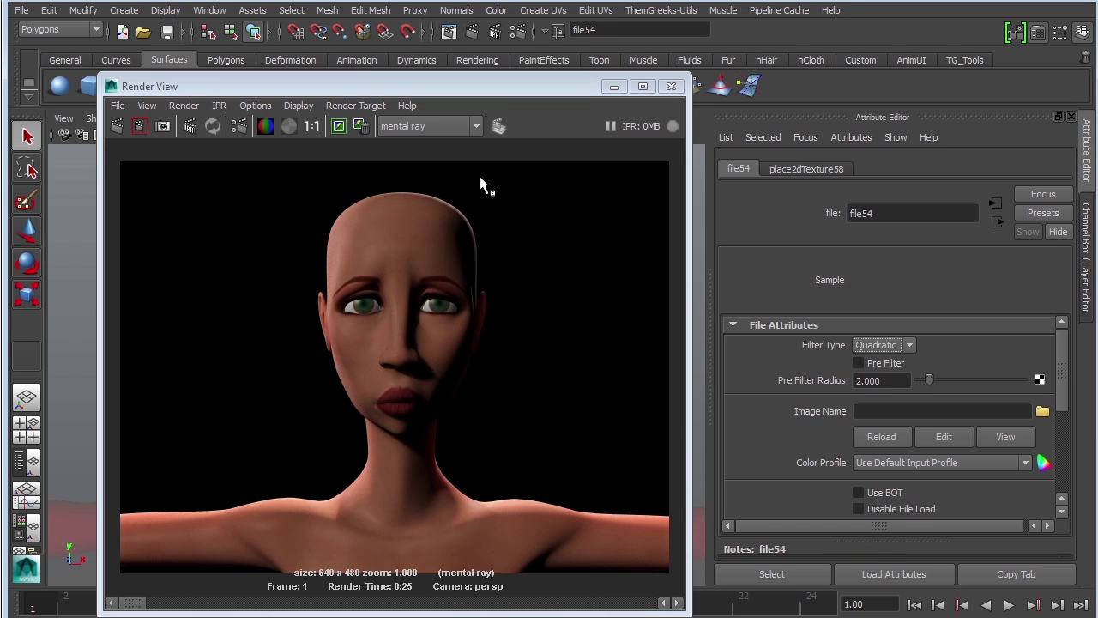
{"action": "left_click", "coordinate": [1043, 411]}
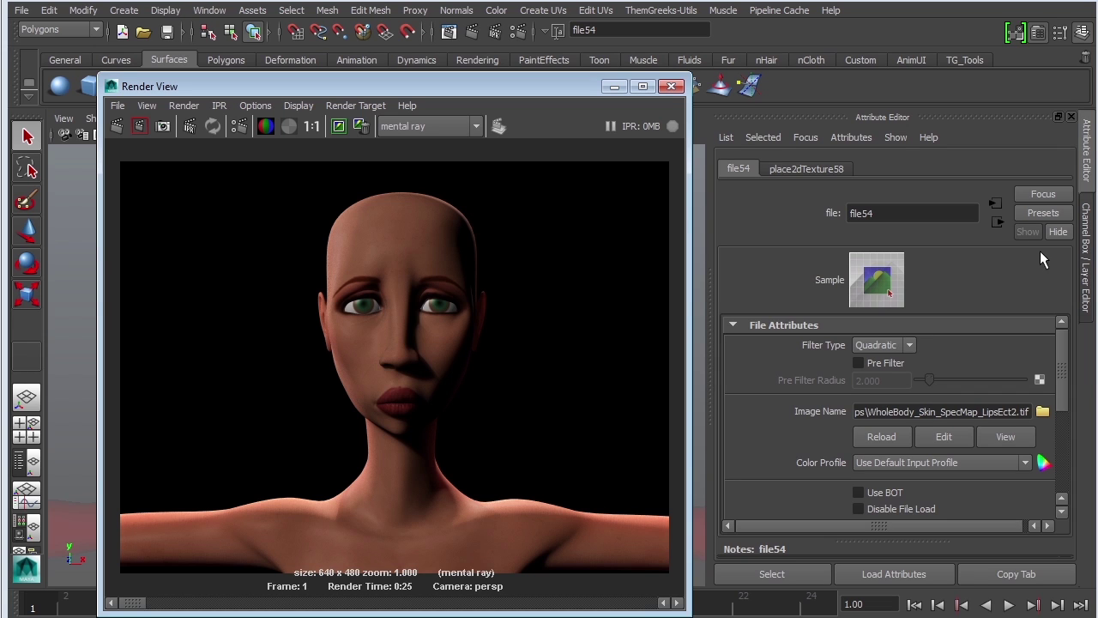
Review the shader's diffuse and subsurface scattering settings and compare the latest render with the earlier stored ones.
{"action": "left_click", "coordinate": [995, 222]}
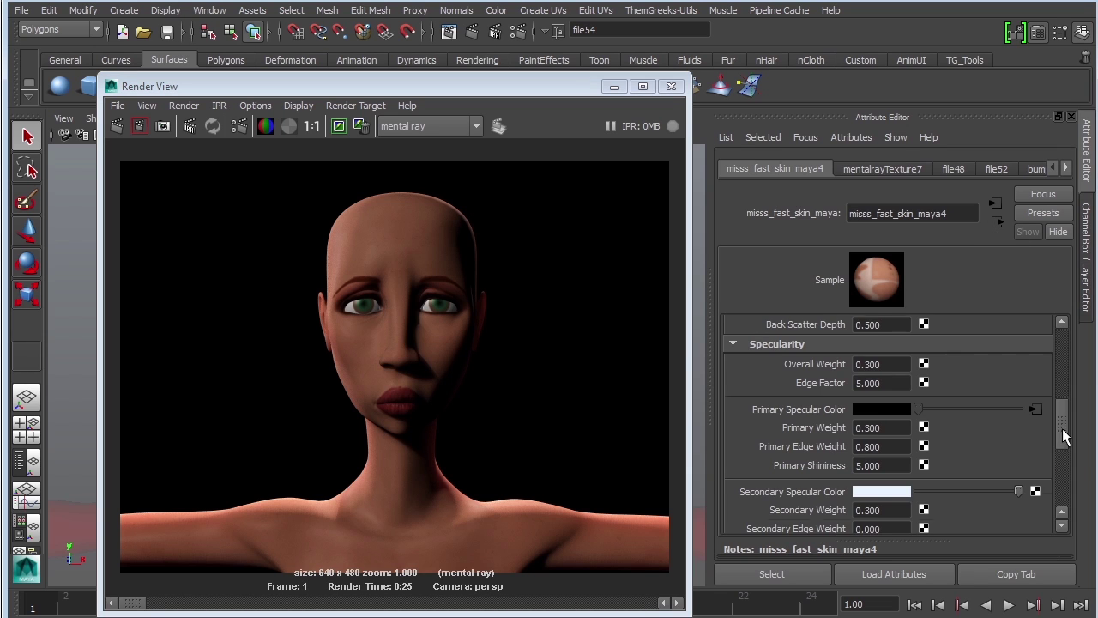
{"action": "scroll", "coordinate": [1064, 438], "scroll_direction": "up", "scroll_amount": 10}
{"action": "scroll", "coordinate": [1063, 386], "scroll_direction": "down", "scroll_amount": 5}
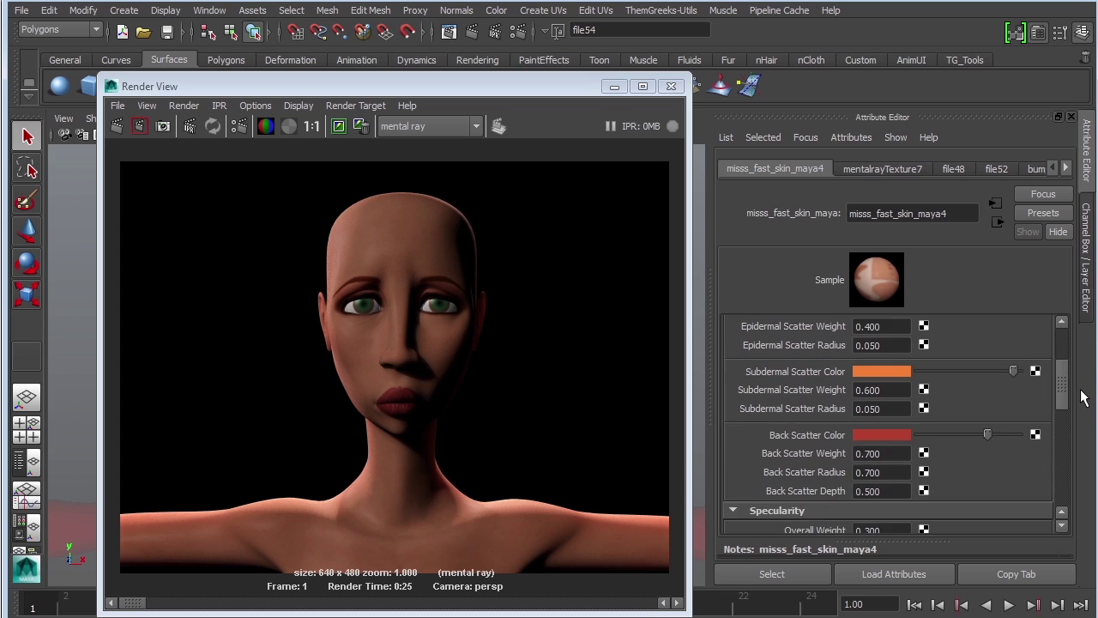
{"action": "scroll", "coordinate": [1064, 386], "scroll_direction": "up", "scroll_amount": 2}
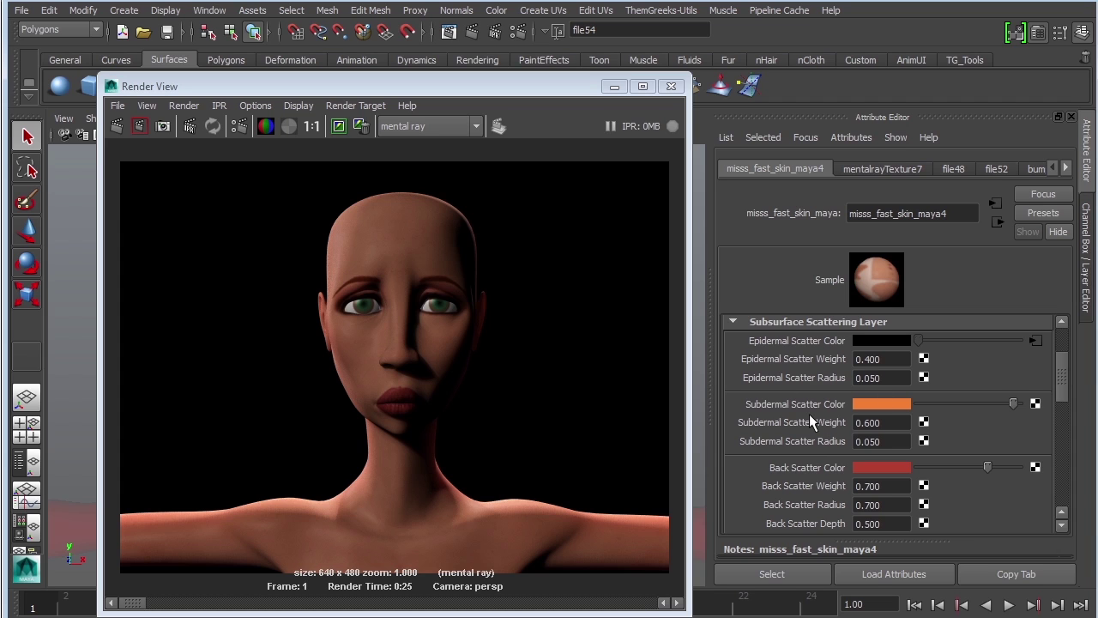
{"action": "scroll", "coordinate": [1064, 384], "scroll_direction": "up", "scroll_amount": 1}
{"action": "scroll", "coordinate": [1064, 384], "scroll_direction": "up", "scroll_amount": 3}
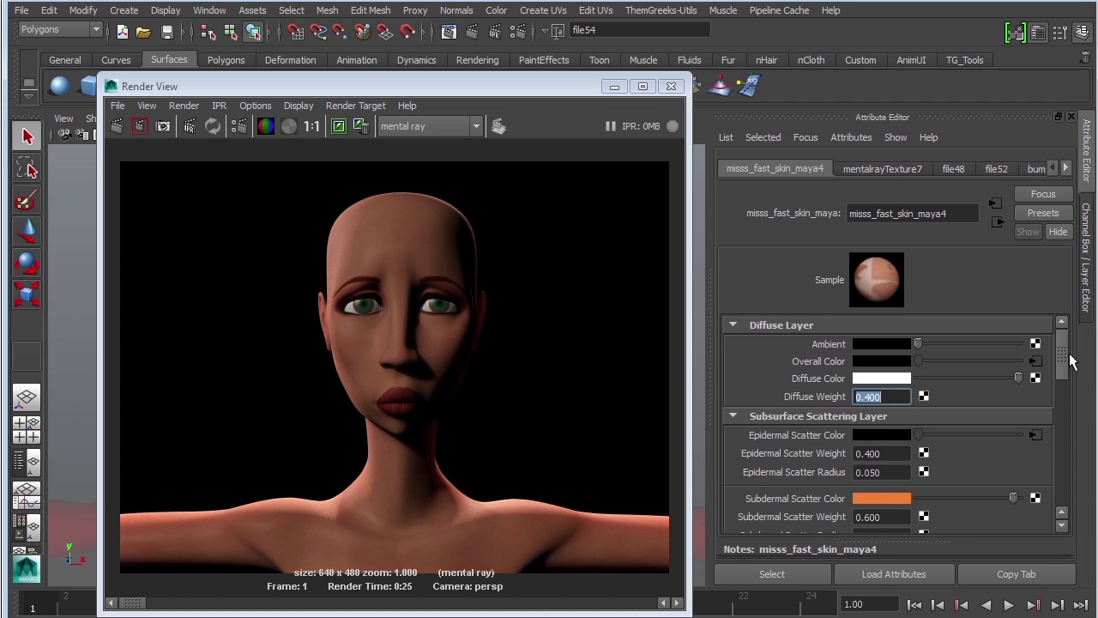
{"action": "left_click_drag", "start_coordinate": [1057, 361], "coordinate": [1063, 376]}
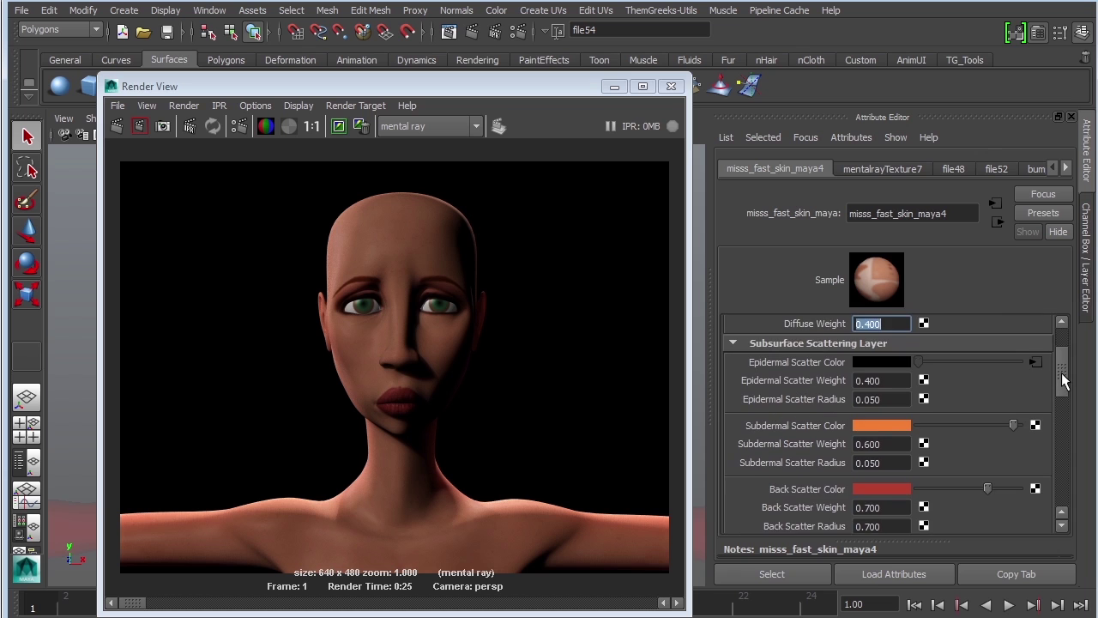
{"action": "scroll", "coordinate": [1063, 380], "scroll_direction": "up", "scroll_amount": 3}
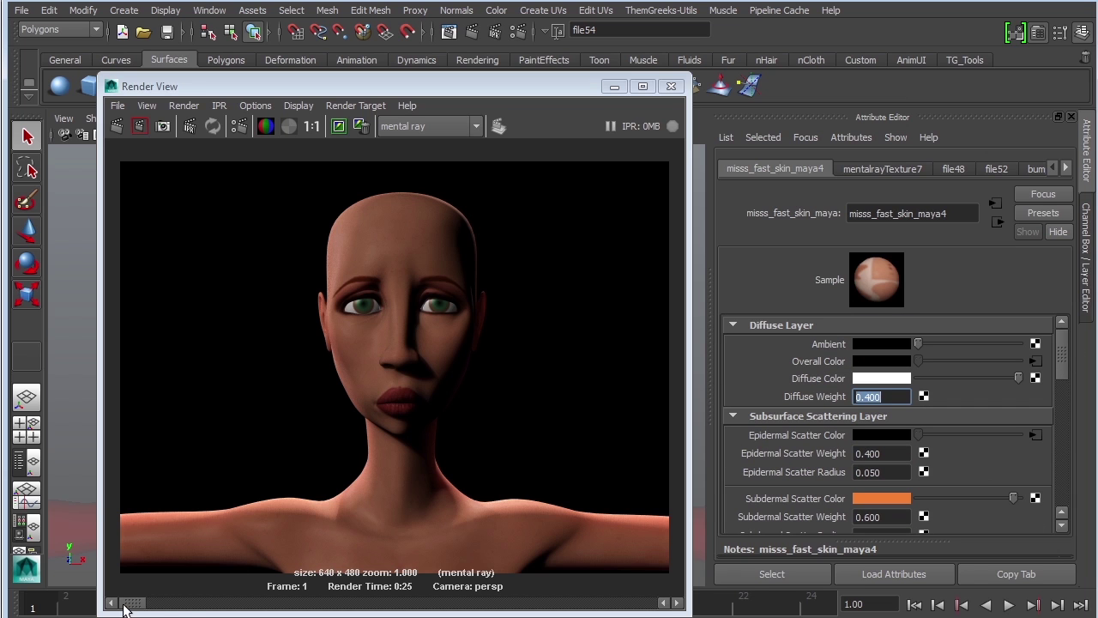
{"action": "left_click_drag", "start_coordinate": [186, 607], "coordinate": [589, 598]}
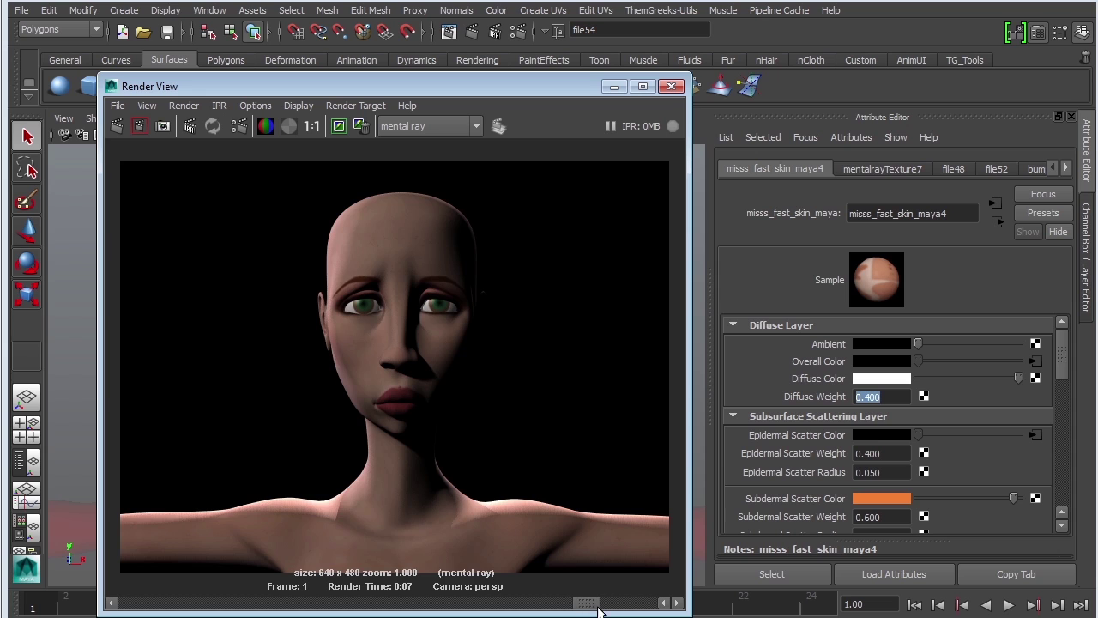
{"action": "left_click_drag", "start_coordinate": [599, 609], "coordinate": [98, 574]}
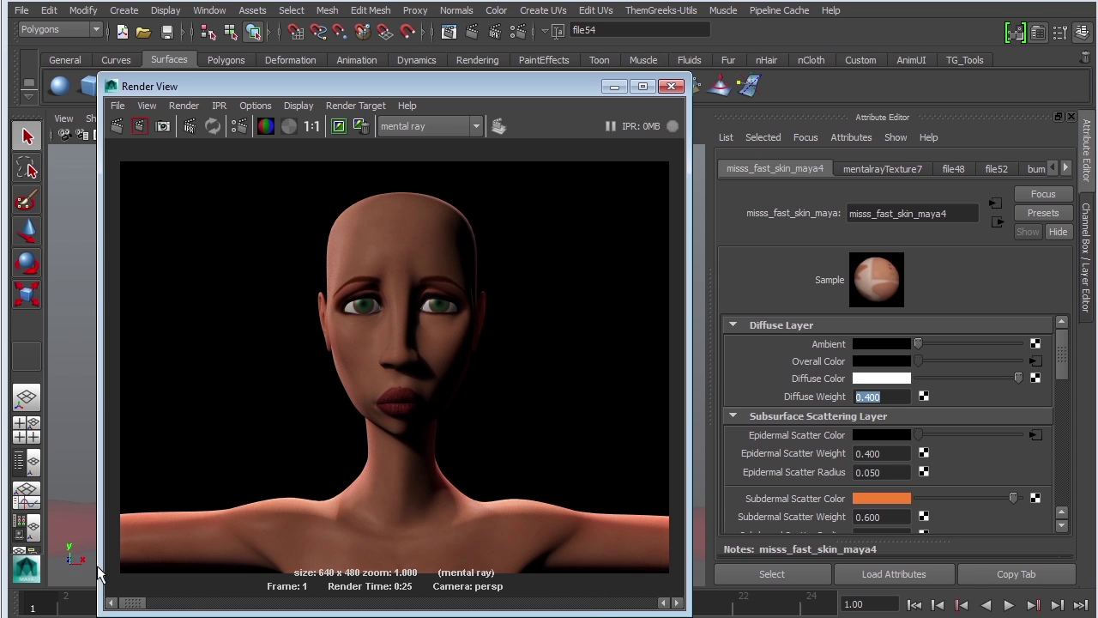